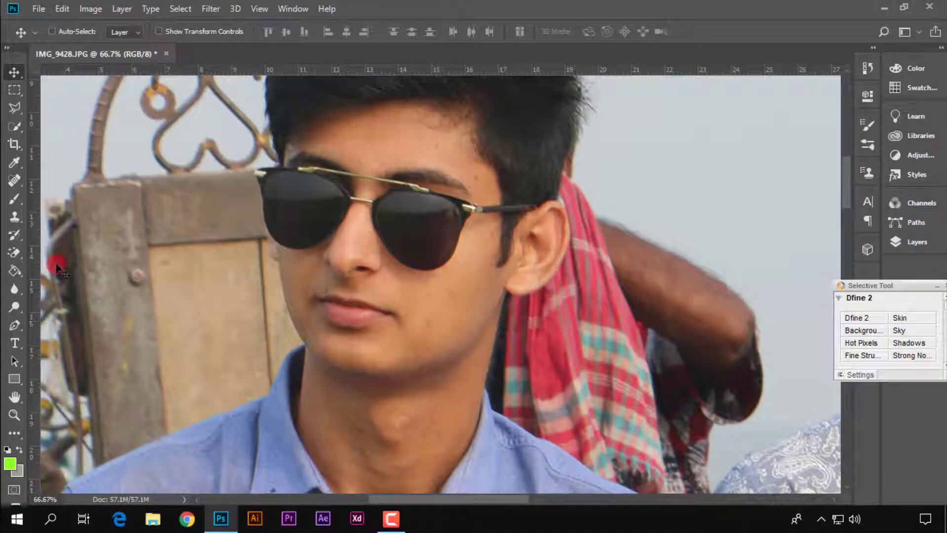
Remove the blemishes from the face and neck of the man in sunglasses with the Spot Healing Brush, size 20
{"action": "left_click", "coordinate": [14, 180]}
{"action": "key", "text": "ctrl+plus"}
{"action": "key", "text": "ctrl+plus"}
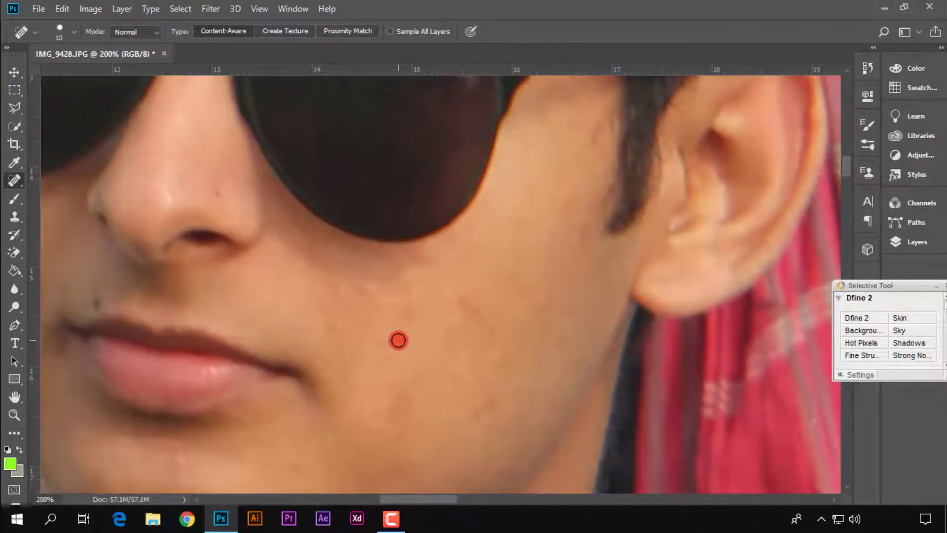
{"action": "key", "text": "ctrl+minus"}
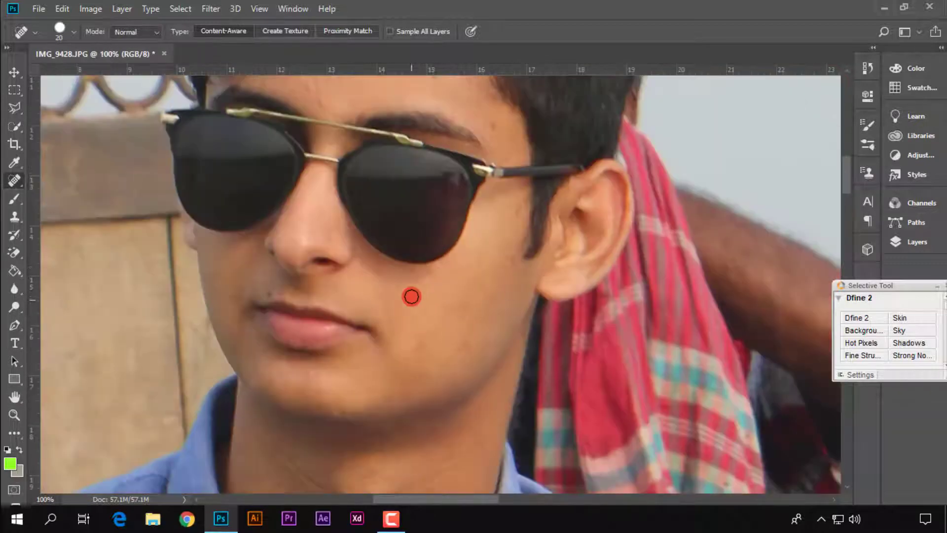
{"action": "scroll", "coordinate": [438, 341], "scroll_direction": "up", "scroll_amount": 3}
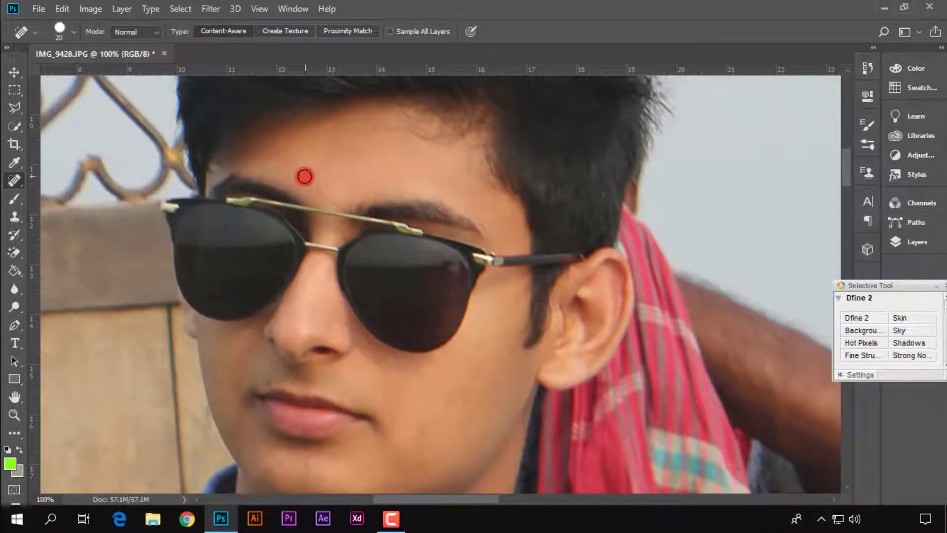
{"action": "scroll", "coordinate": [454, 229], "scroll_direction": "down", "scroll_amount": 3}
{"action": "scroll", "coordinate": [521, 215], "scroll_direction": "down", "scroll_amount": 2}
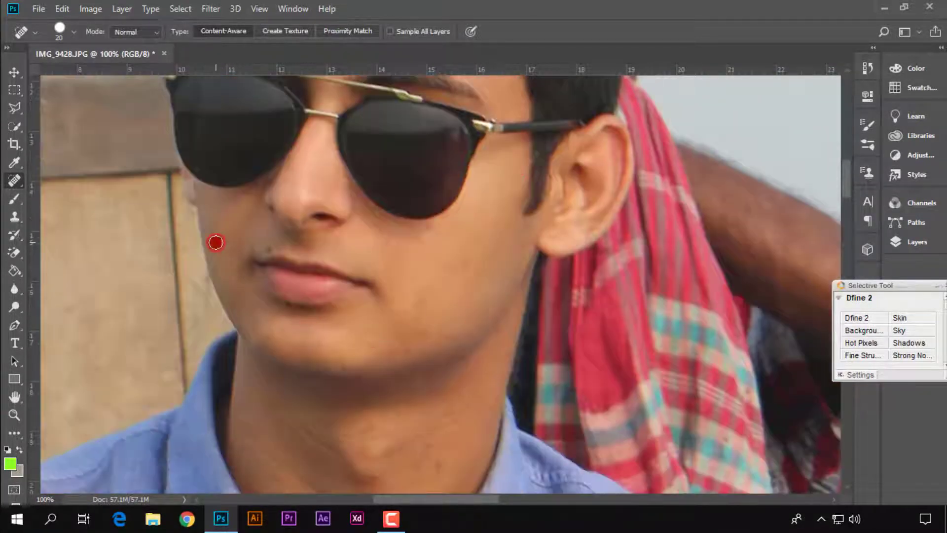
{"action": "scroll", "coordinate": [418, 340], "scroll_direction": "down", "scroll_amount": 5}
{"action": "scroll", "coordinate": [411, 335], "scroll_direction": "up", "scroll_amount": 7}
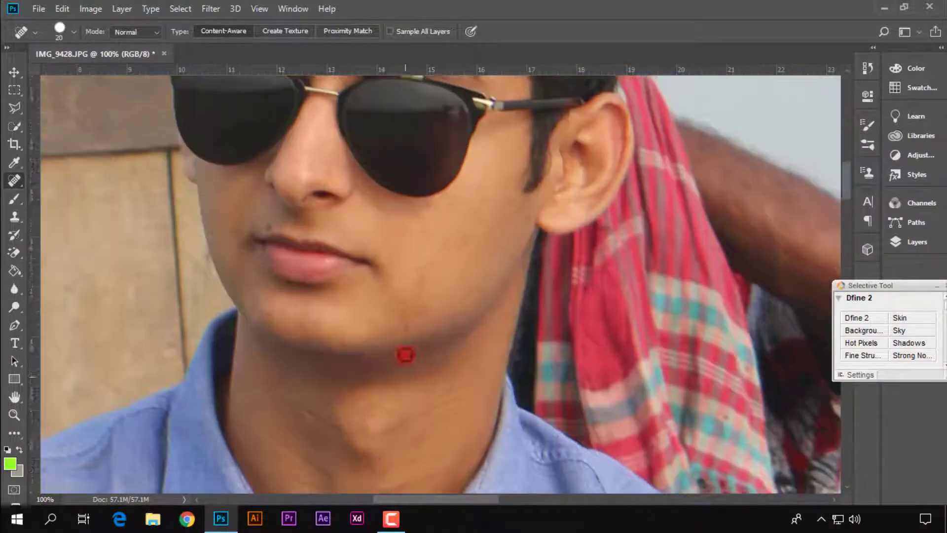
{"action": "scroll", "coordinate": [529, 311], "scroll_direction": "up", "scroll_amount": 6}
{"action": "scroll", "coordinate": [501, 370], "scroll_direction": "down", "scroll_amount": 3}
{"action": "scroll", "coordinate": [493, 369], "scroll_direction": "down", "scroll_amount": 2}
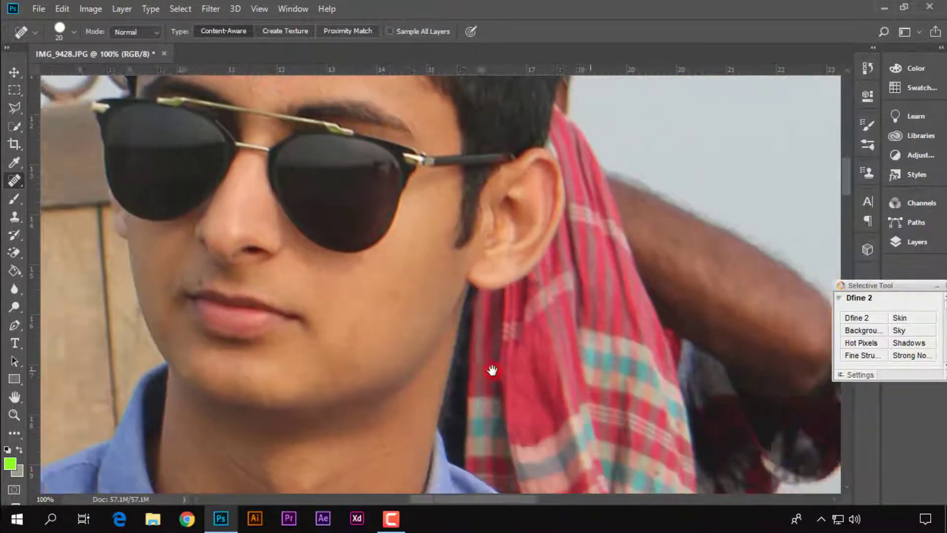
Heal the spots on the cheeks, nose and forehead of the man in round glasses with the Spot Healing Brush
{"action": "scroll", "coordinate": [490, 370], "scroll_direction": "right", "scroll_amount": 10}
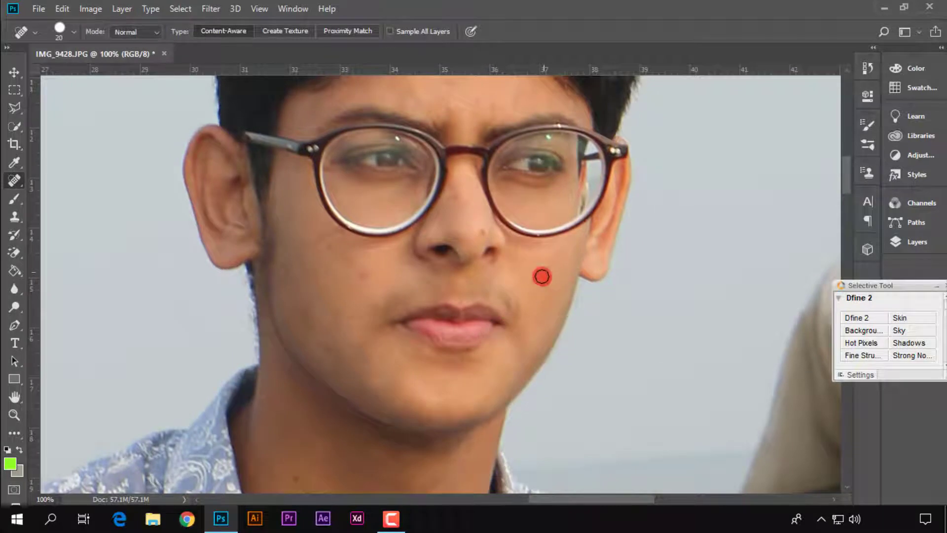
{"action": "scroll", "coordinate": [305, 329], "scroll_direction": "down", "scroll_amount": 3}
{"action": "scroll", "coordinate": [444, 246], "scroll_direction": "up", "scroll_amount": 2}
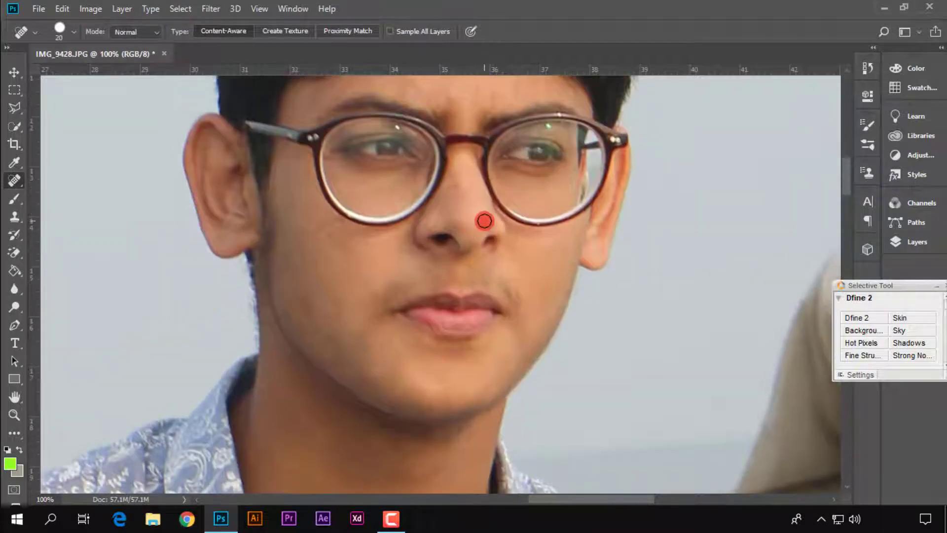
{"action": "scroll", "coordinate": [507, 164], "scroll_direction": "up", "scroll_amount": 5}
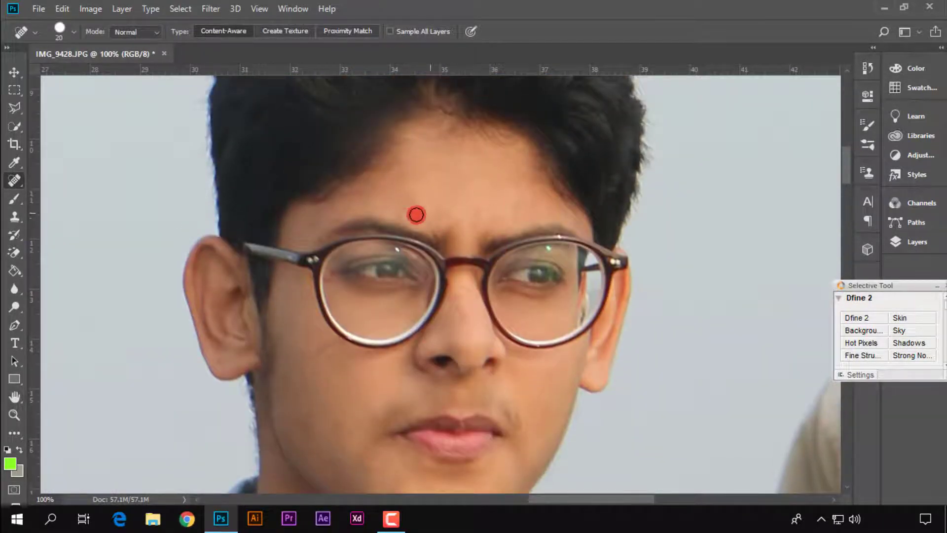
{"action": "scroll", "coordinate": [416, 214], "scroll_direction": "down", "scroll_amount": 14}
{"action": "scroll", "coordinate": [488, 281], "scroll_direction": "up", "scroll_amount": 13}
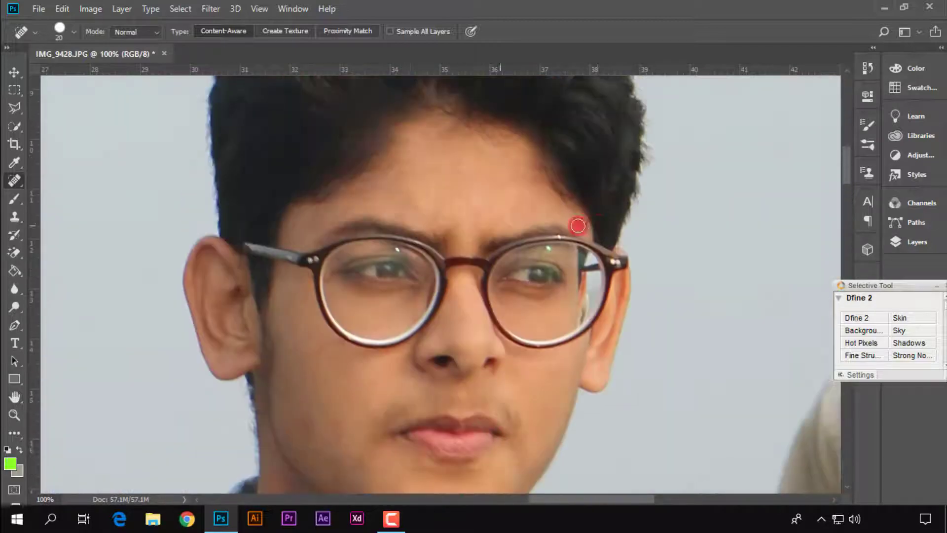
{"action": "scroll", "coordinate": [567, 219], "scroll_direction": "down", "scroll_amount": 11}
Clean up the marks on both men's maroon trousers with the Spot Healing Brush, raising its size to 25
{"action": "key", "text": "ctrl+minus"}
{"action": "key", "text": "ctrl+minus"}
{"action": "left_click_drag", "start_coordinate": [350, 243], "coordinate": [616, 225]}
{"action": "left_click_drag", "start_coordinate": [362, 300], "coordinate": [510, 393]}
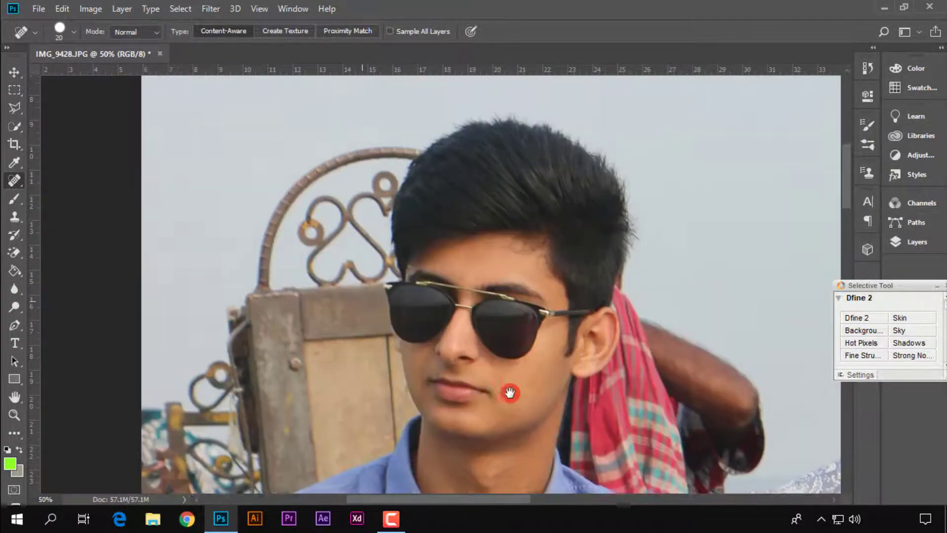
{"action": "scroll", "coordinate": [518, 262], "scroll_direction": "down", "scroll_amount": 20}
{"action": "scroll", "coordinate": [523, 332], "scroll_direction": "right", "scroll_amount": 4}
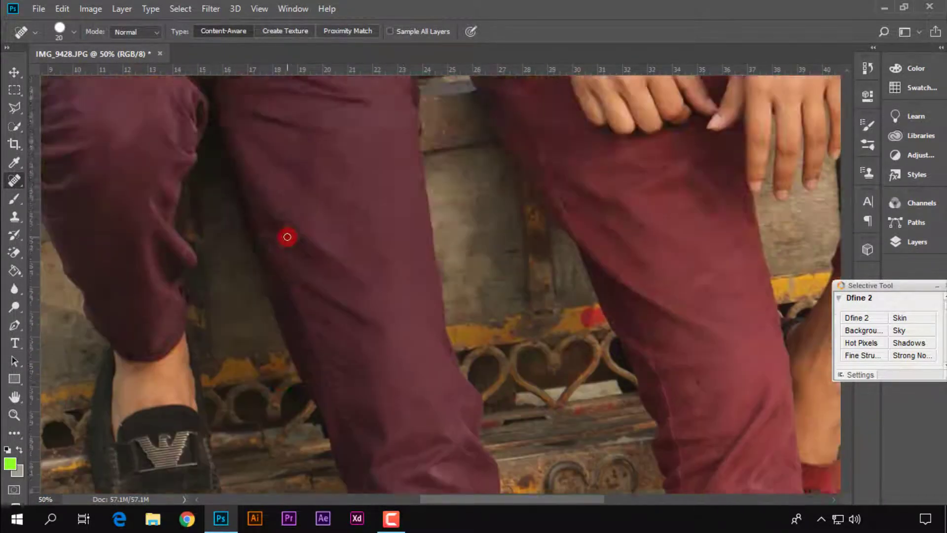
{"action": "scroll", "coordinate": [287, 237], "scroll_direction": "up", "scroll_amount": 6}
{"action": "key", "text": "ctrl+minus"}
{"action": "key", "text": "ctrl+minus"}
{"action": "scroll", "coordinate": [304, 258], "scroll_direction": "down", "scroll_amount": 8}
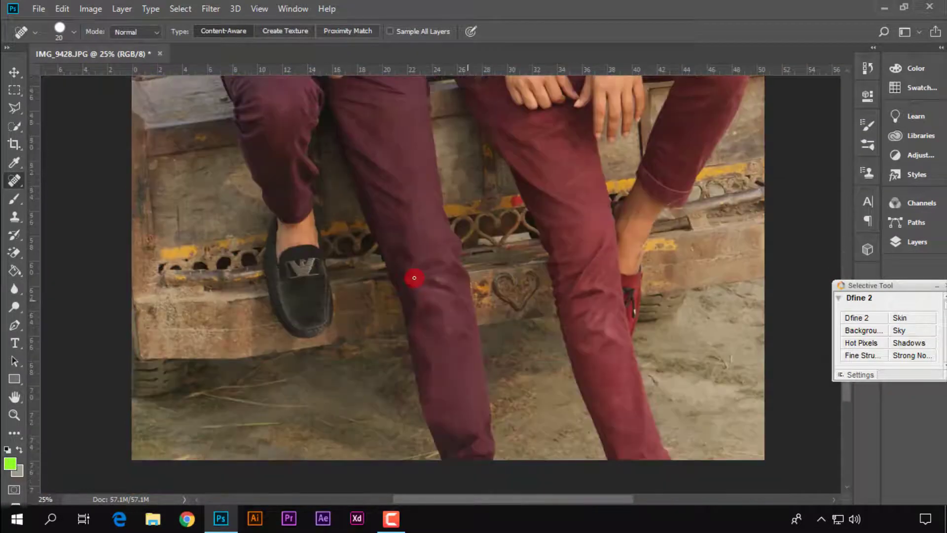
{"action": "key", "text": "ctrl+plus"}
{"action": "key", "text": "ctrl+plus"}
{"action": "scroll", "coordinate": [467, 285], "scroll_direction": "down", "scroll_amount": 5}
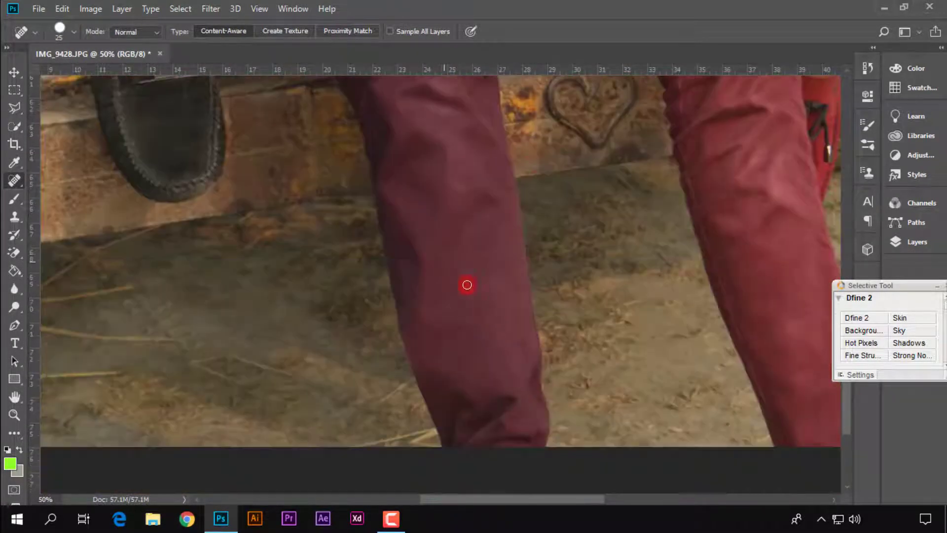
{"action": "scroll", "coordinate": [321, 213], "scroll_direction": "up", "scroll_amount": 15}
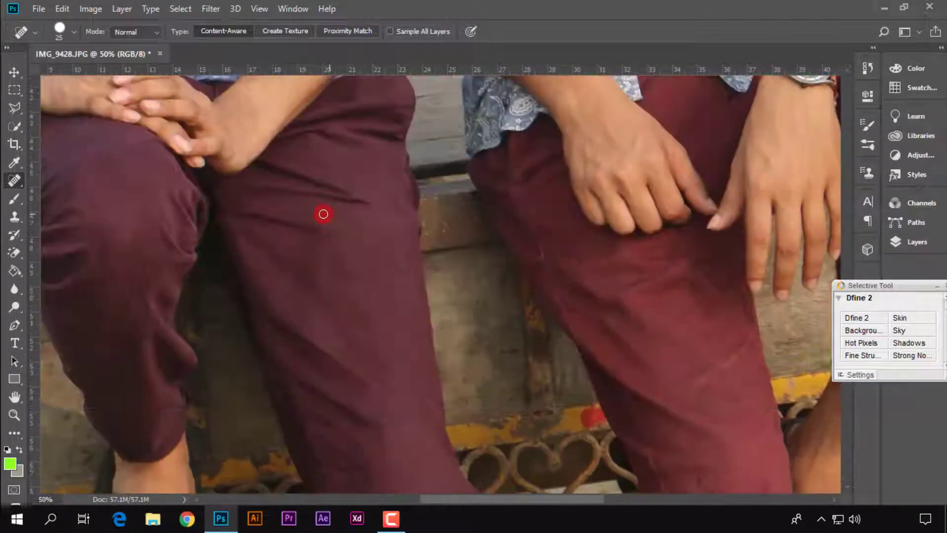
Examine the retouched faces, shirts, trousers and shoes up close for remaining marks
{"action": "key", "text": "ctrl+minus"}
{"action": "key", "text": "ctrl+minus"}
{"action": "key", "text": "ctrl+minus"}
{"action": "key", "text": "ctrl+minus"}
{"action": "key", "text": "ctrl+minus"}
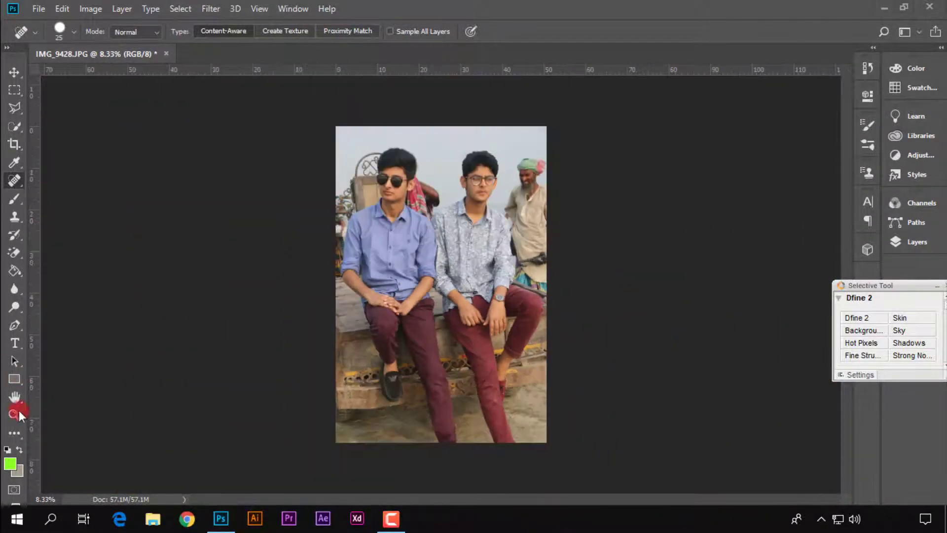
{"action": "left_click", "coordinate": [15, 416]}
{"action": "left_click", "coordinate": [393, 33]}
{"action": "left_click", "coordinate": [395, 178]}
{"action": "left_click", "coordinate": [395, 176]}
{"action": "left_click", "coordinate": [397, 176]}
{"action": "left_click", "coordinate": [400, 178]}
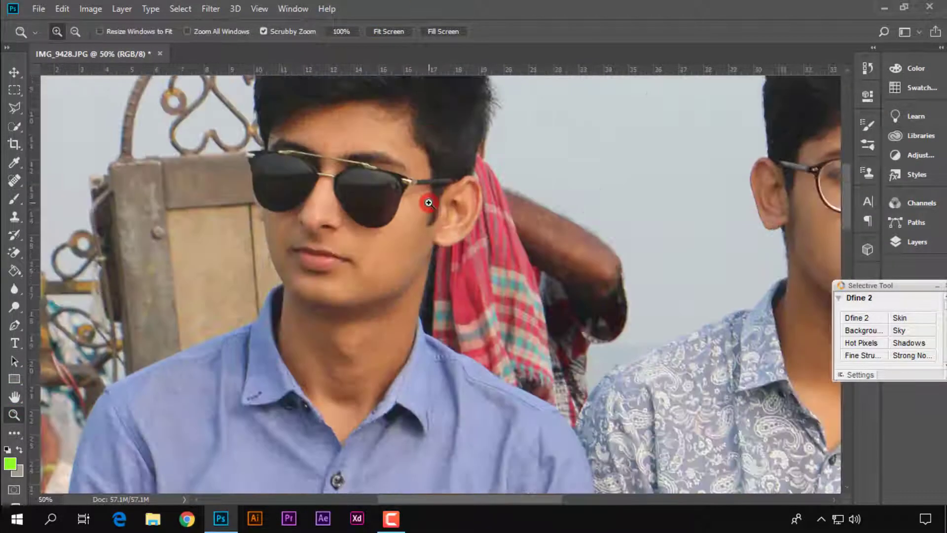
{"action": "scroll", "coordinate": [678, 218], "scroll_direction": "down", "scroll_amount": 2}
{"action": "left_click_drag", "start_coordinate": [646, 295], "coordinate": [605, 111]}
{"action": "left_click_drag", "start_coordinate": [636, 434], "coordinate": [214, 220]}
{"action": "left_click_drag", "start_coordinate": [788, 200], "coordinate": [498, 124]}
{"action": "left_click_drag", "start_coordinate": [364, 256], "coordinate": [715, 400]}
{"action": "left_click_drag", "start_coordinate": [252, 106], "coordinate": [395, 186]}
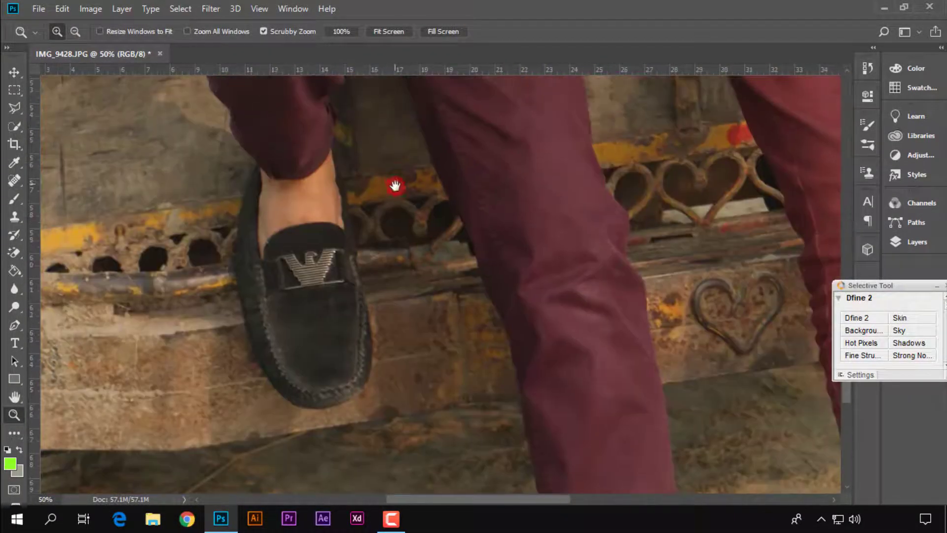
Retouch the black shoe and the lower trouser legs with the Spot Healing Brush, and check the whole photo
{"action": "left_click", "coordinate": [10, 183]}
{"action": "scroll", "coordinate": [345, 365], "scroll_direction": "down", "scroll_amount": 1}
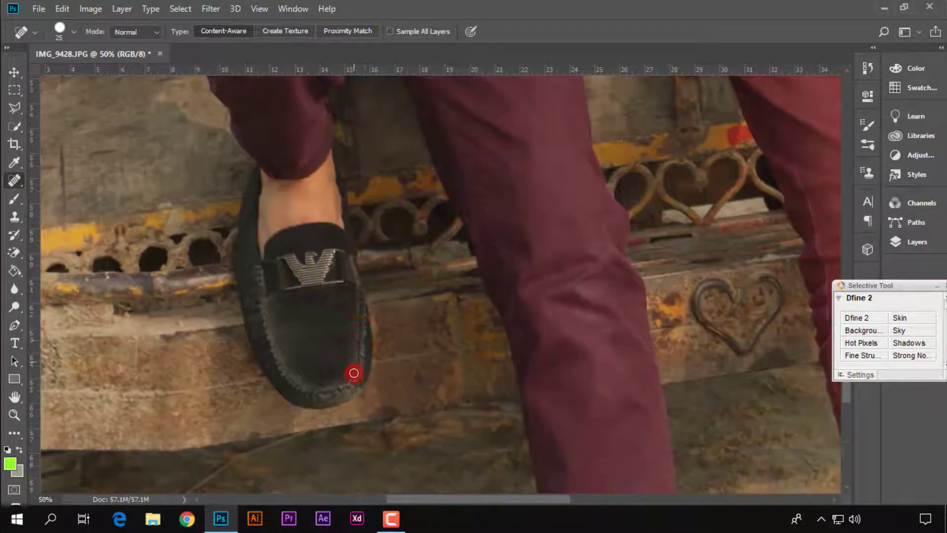
{"action": "left_click_drag", "start_coordinate": [553, 473], "coordinate": [306, 343]}
{"action": "left_click_drag", "start_coordinate": [319, 295], "coordinate": [204, 438]}
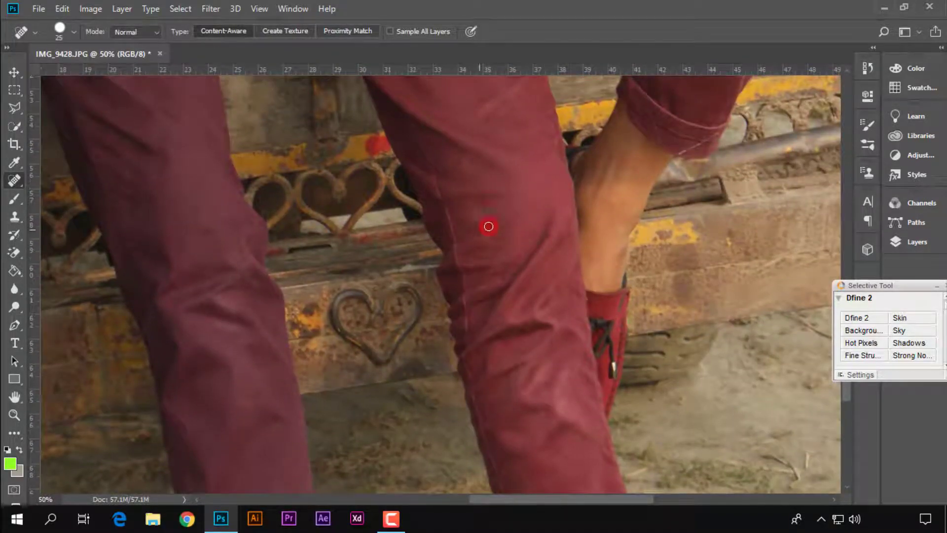
{"action": "left_click_drag", "start_coordinate": [451, 247], "coordinate": [522, 404]}
{"action": "left_click_drag", "start_coordinate": [257, 168], "coordinate": [448, 351]}
{"action": "left_click_drag", "start_coordinate": [296, 464], "coordinate": [387, 270]}
{"action": "key", "text": "z"}
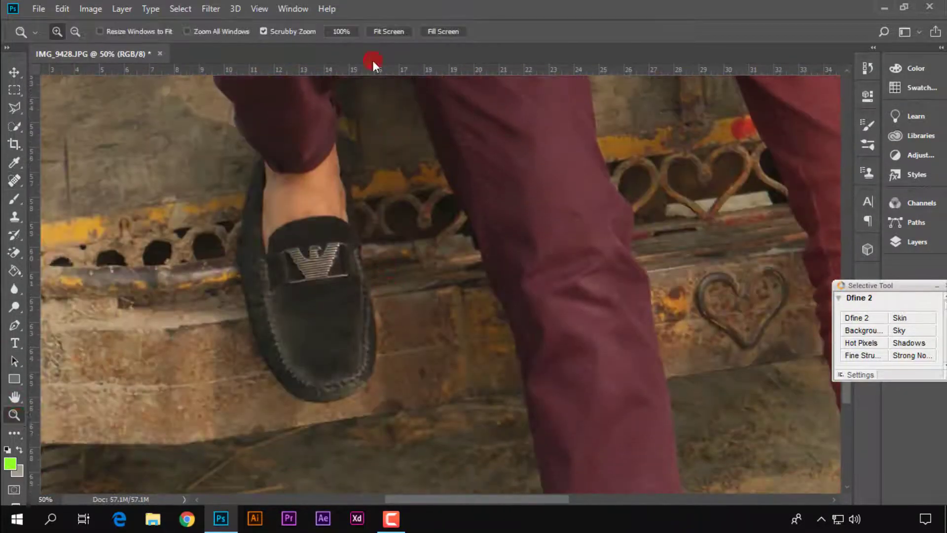
{"action": "key", "text": "ctrl+0"}
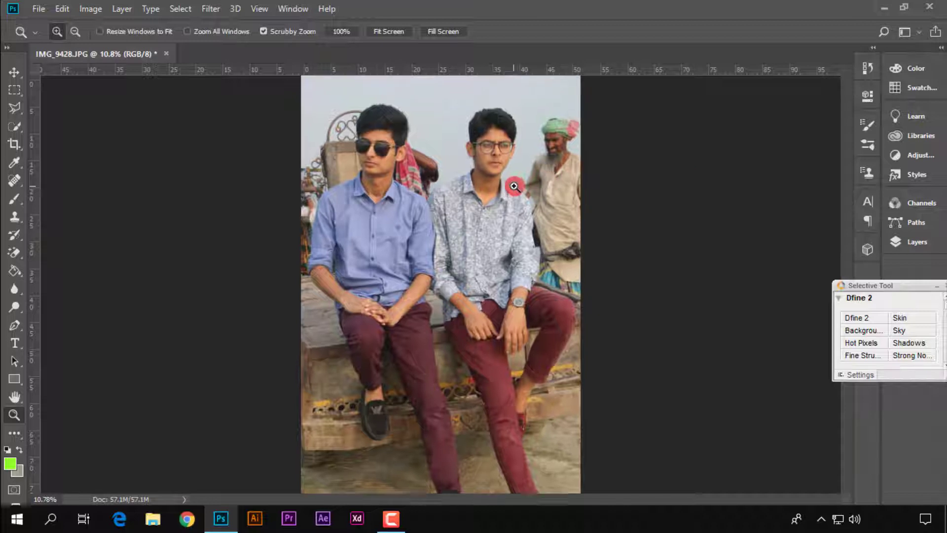
{"action": "left_click", "coordinate": [514, 186]}
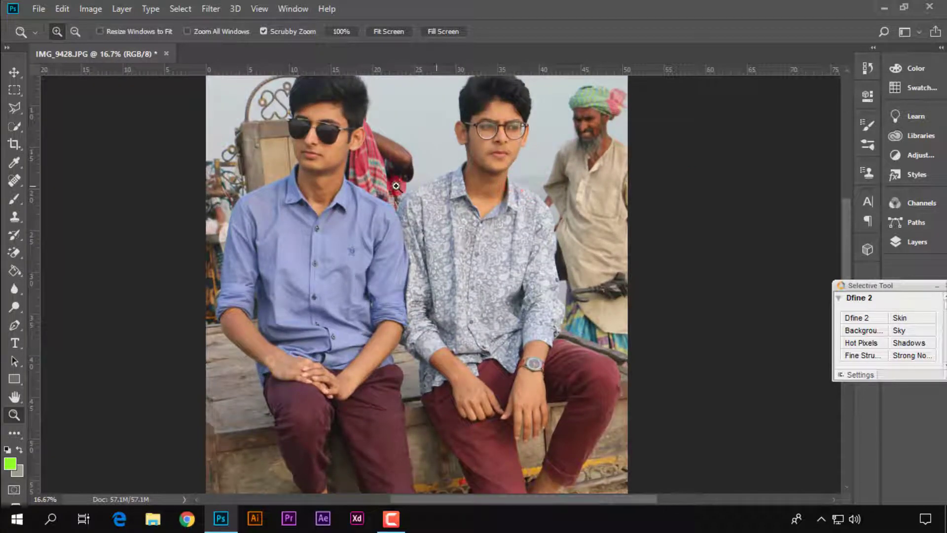
{"action": "left_click", "coordinate": [399, 25]}
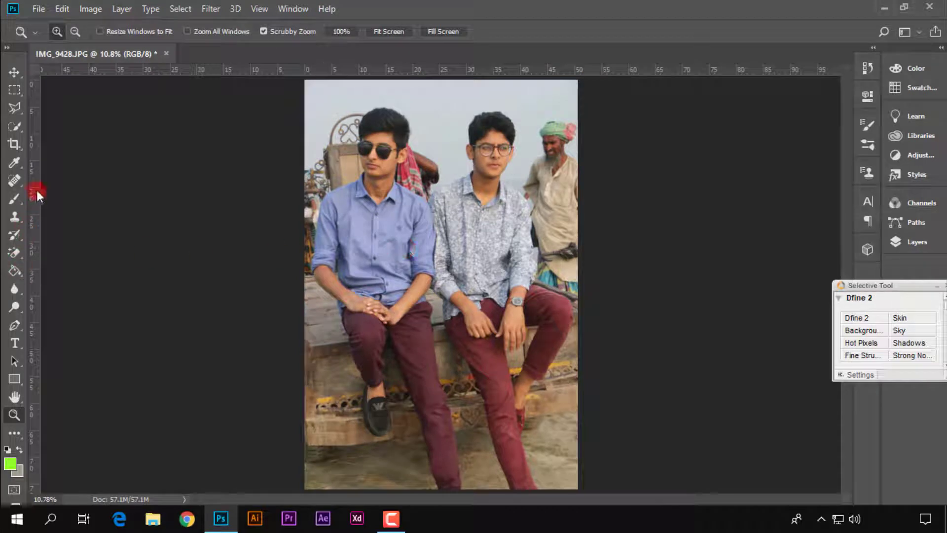
Start a Pen tool path at the toe of the black shoe and trace the shoe's outer edge upward
{"action": "left_click", "coordinate": [14, 326]}
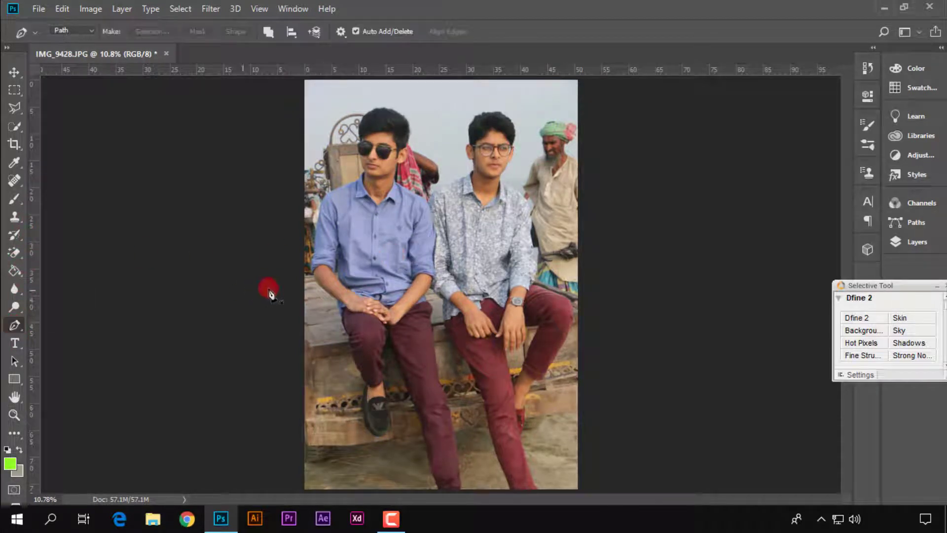
{"action": "key", "text": "ctrl+plus"}
{"action": "key", "text": "ctrl+plus"}
{"action": "key", "text": "ctrl+plus"}
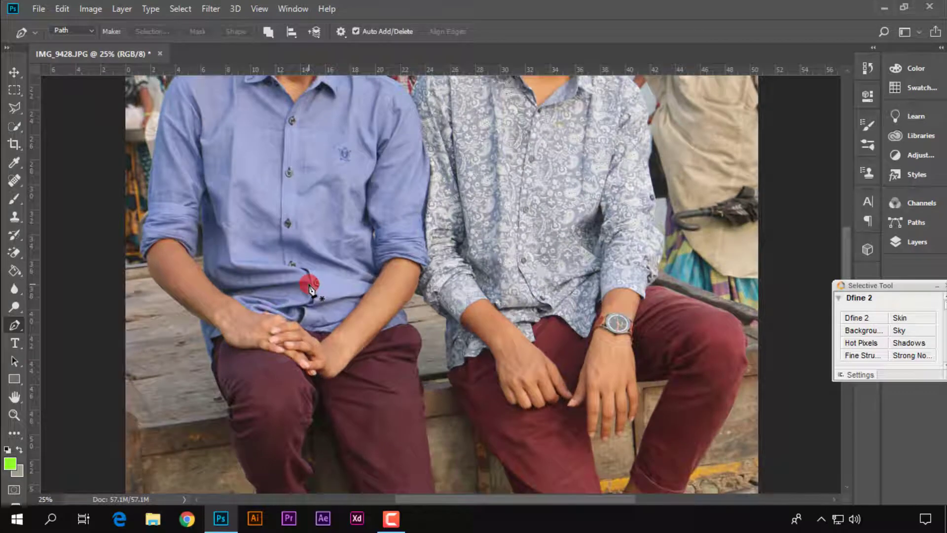
{"action": "left_click_drag", "start_coordinate": [300, 310], "coordinate": [406, 147]}
{"action": "key", "text": "ctrl+plus"}
{"action": "key", "text": "ctrl+plus"}
{"action": "key", "text": "ctrl+plus"}
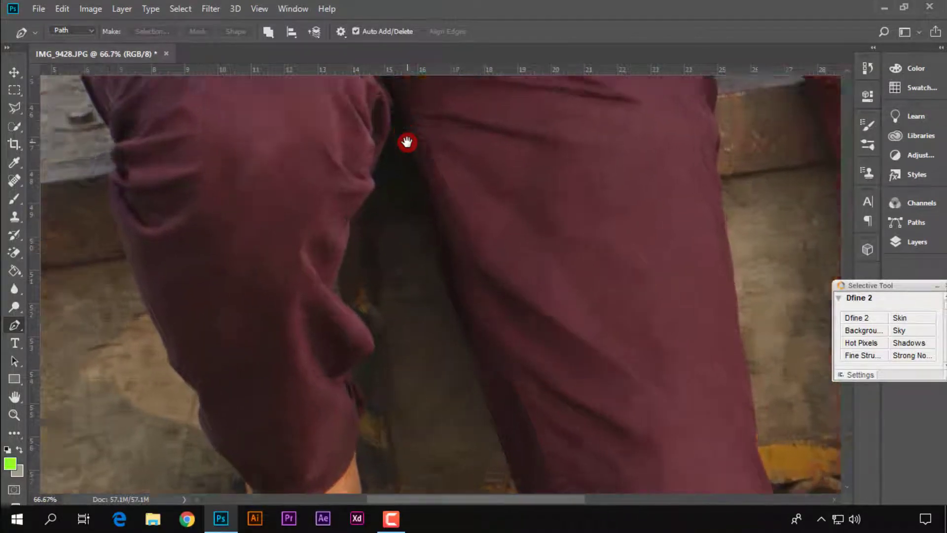
{"action": "key", "text": "ctrl+plus"}
{"action": "left_click_drag", "start_coordinate": [363, 300], "coordinate": [407, 106]}
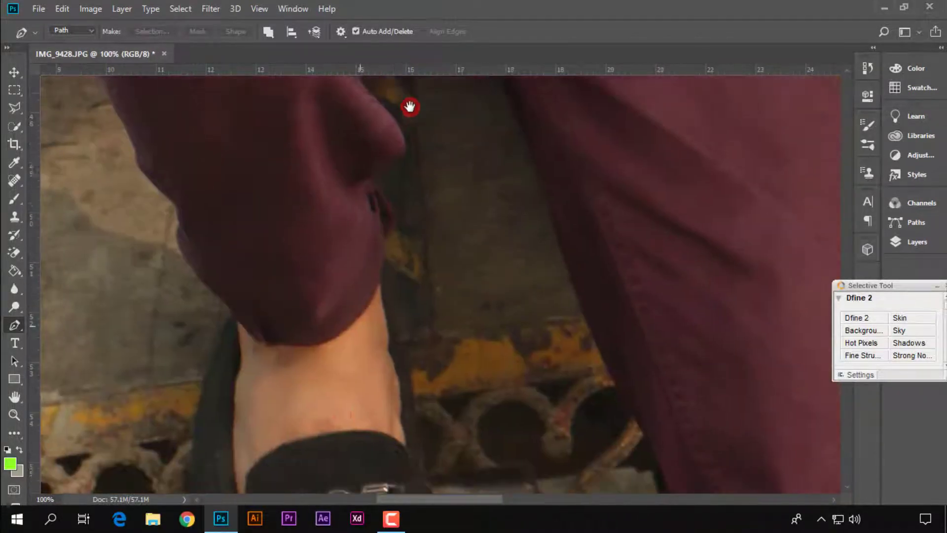
{"action": "left_click_drag", "start_coordinate": [338, 421], "coordinate": [442, 143]}
{"action": "left_click_drag", "start_coordinate": [420, 385], "coordinate": [425, 252]}
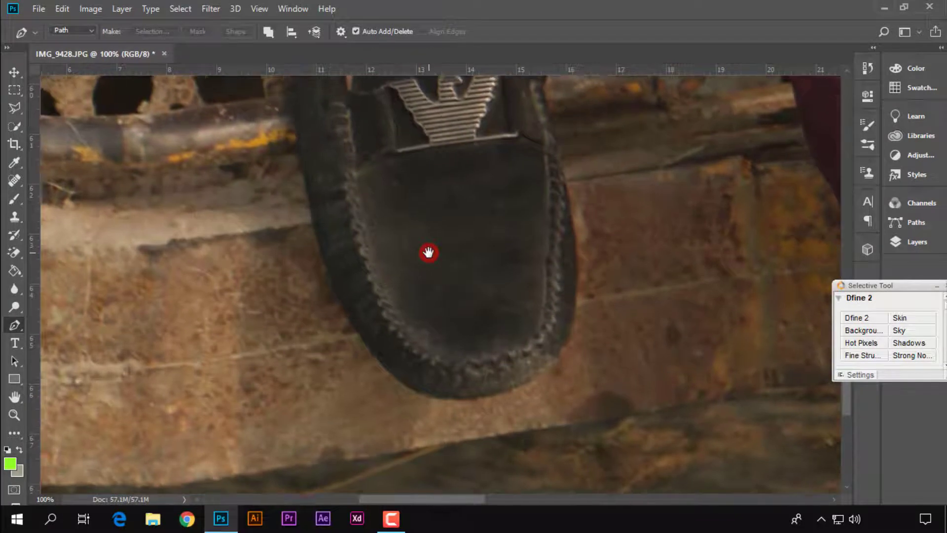
{"action": "key", "text": "ctrl+plus"}
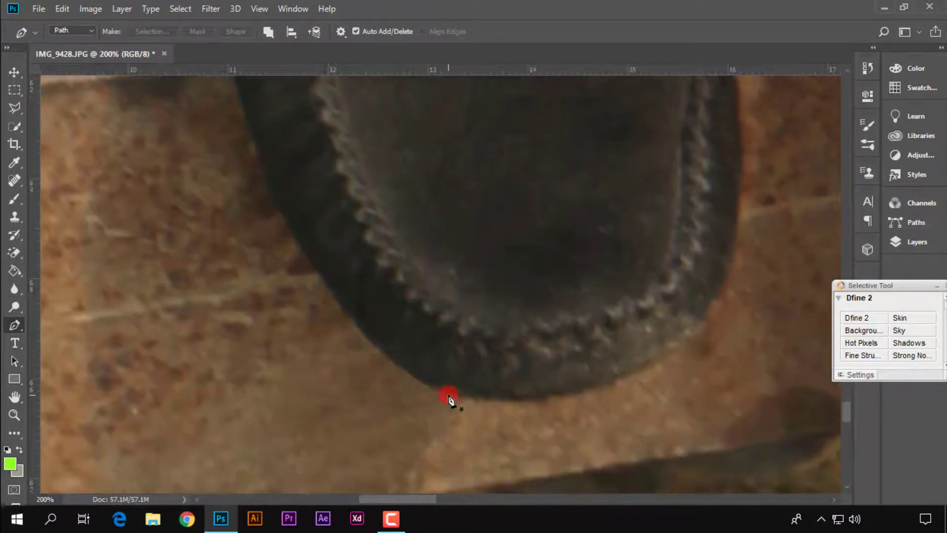
{"action": "scroll", "coordinate": [280, 209], "scroll_direction": "up", "scroll_amount": 3}
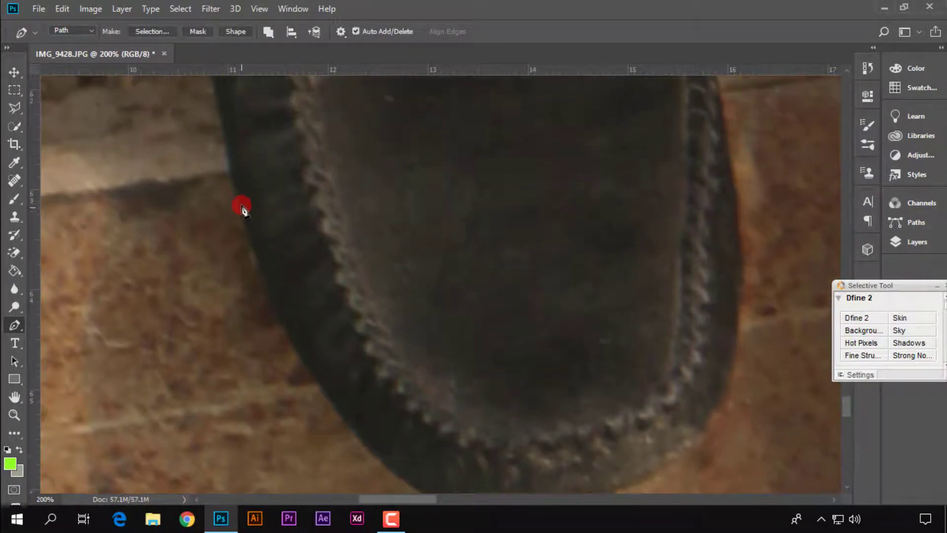
{"action": "scroll", "coordinate": [221, 94], "scroll_direction": "up", "scroll_amount": 3}
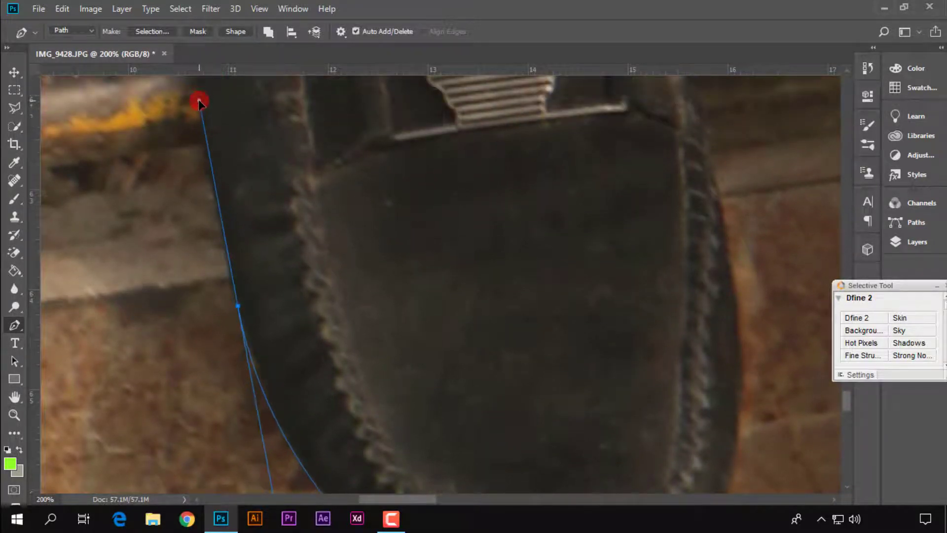
Continue the path past the ankle and along the outer edge of the trouser cuff above the black shoe
{"action": "key", "text": "ctrl+minus"}
{"action": "left_click_drag", "start_coordinate": [375, 143], "coordinate": [385, 318]}
{"action": "key", "text": "ctrl+plus"}
{"action": "mouse_move", "coordinate": [271, 201]}
{"action": "left_mouse_down"}
{"action": "mouse_move", "coordinate": [263, 169]}
{"action": "mouse_move", "coordinate": [292, 366]}
{"action": "left_mouse_up"}
{"action": "left_click", "coordinate": [294, 337]}
{"action": "left_click", "coordinate": [289, 302]}
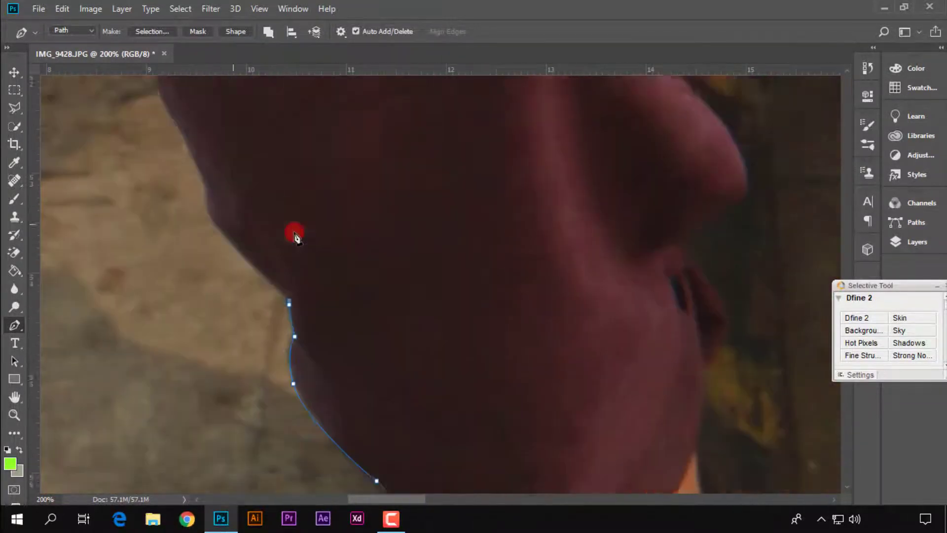
Trace the path up the outer trouser leg, around the blue shirt's hem and onto the underside of the forearm
{"action": "left_click_drag", "start_coordinate": [295, 234], "coordinate": [296, 395]}
{"action": "left_click_drag", "start_coordinate": [230, 196], "coordinate": [241, 152]}
{"action": "left_click", "coordinate": [349, 317]}
{"action": "left_click", "coordinate": [376, 239]}
{"action": "left_click_drag", "start_coordinate": [292, 243], "coordinate": [259, 213]}
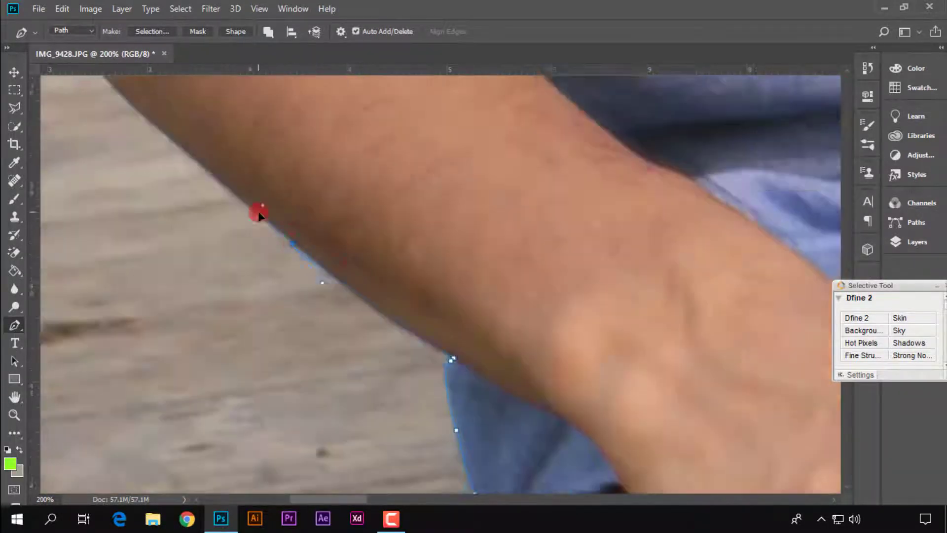
Continue the path along the underside of the forearm and onto the edge of the blue shirt's rolled sleeve
{"action": "left_click_drag", "start_coordinate": [456, 489], "coordinate": [662, 448]}
{"action": "left_click_drag", "start_coordinate": [524, 392], "coordinate": [516, 342]}
{"action": "left_click", "coordinate": [452, 351]}
{"action": "left_click", "coordinate": [404, 262]}
{"action": "left_click_drag", "start_coordinate": [443, 114], "coordinate": [444, 439]}
{"action": "left_click", "coordinate": [422, 393]}
{"action": "left_click", "coordinate": [453, 336]}
{"action": "left_click", "coordinate": [465, 328]}
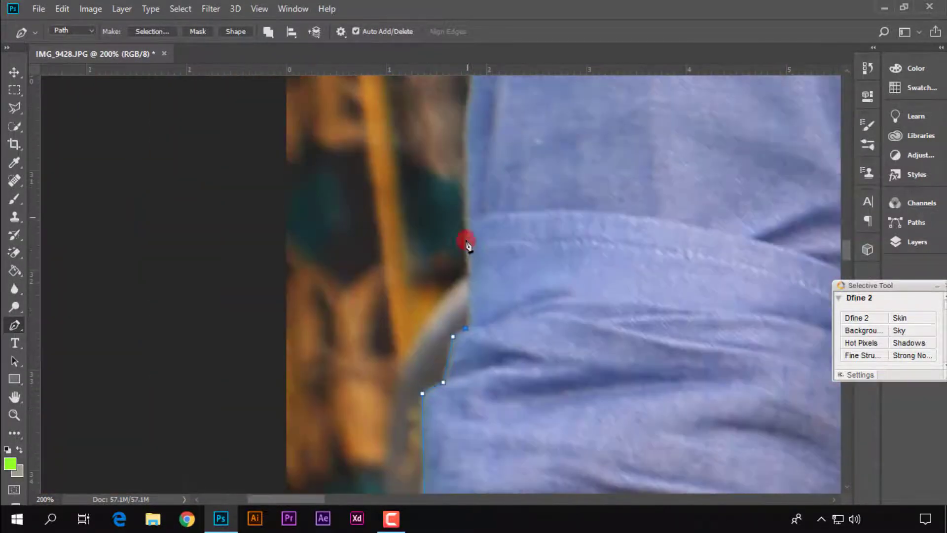
Trace the path up the blue shirt's outer sleeve and over the shoulder toward the neck
{"action": "left_click", "coordinate": [466, 242]}
{"action": "left_click_drag", "start_coordinate": [474, 123], "coordinate": [513, 424]}
{"action": "left_click", "coordinate": [518, 355]}
{"action": "left_click", "coordinate": [541, 227]}
{"action": "left_click", "coordinate": [215, 363]}
{"action": "left_click", "coordinate": [366, 306]}
Extend the path closely along the jaw and cheek of the man in the blue shirt
{"action": "key", "text": "ctrl+plus"}
{"action": "key", "text": "ctrl+plus"}
{"action": "key", "text": "ctrl+plus"}
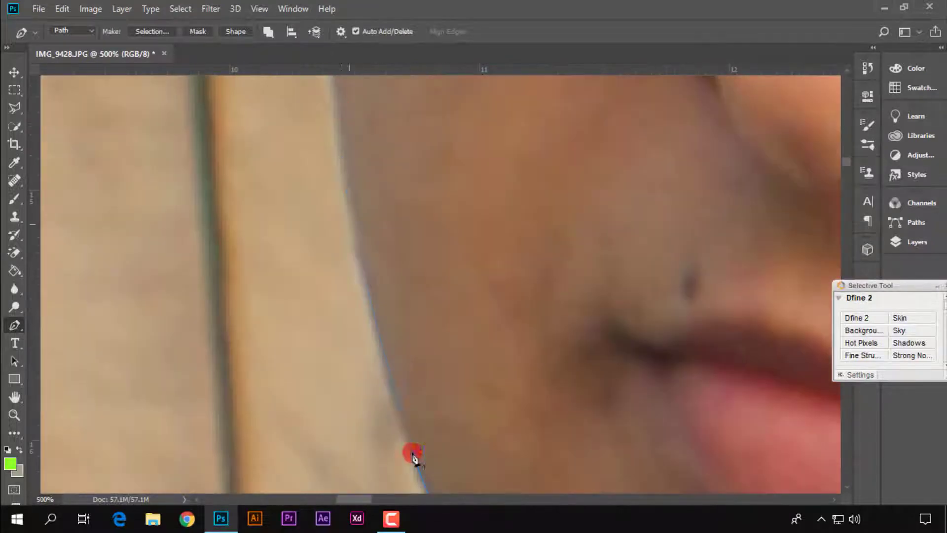
{"action": "left_click_drag", "start_coordinate": [346, 197], "coordinate": [413, 465]}
{"action": "left_click", "coordinate": [383, 279]}
{"action": "mouse_move", "coordinate": [323, 211]}
{"action": "left_mouse_down"}
{"action": "mouse_move", "coordinate": [323, 173]}
{"action": "mouse_move", "coordinate": [391, 444]}
{"action": "mouse_move", "coordinate": [329, 190]}
{"action": "left_mouse_up"}
{"action": "left_click", "coordinate": [363, 305]}
Continue the path from the sideburn up and around the hair of the man in the blue shirt
{"action": "left_click", "coordinate": [570, 454]}
{"action": "left_click_drag", "start_coordinate": [528, 342], "coordinate": [530, 339]}
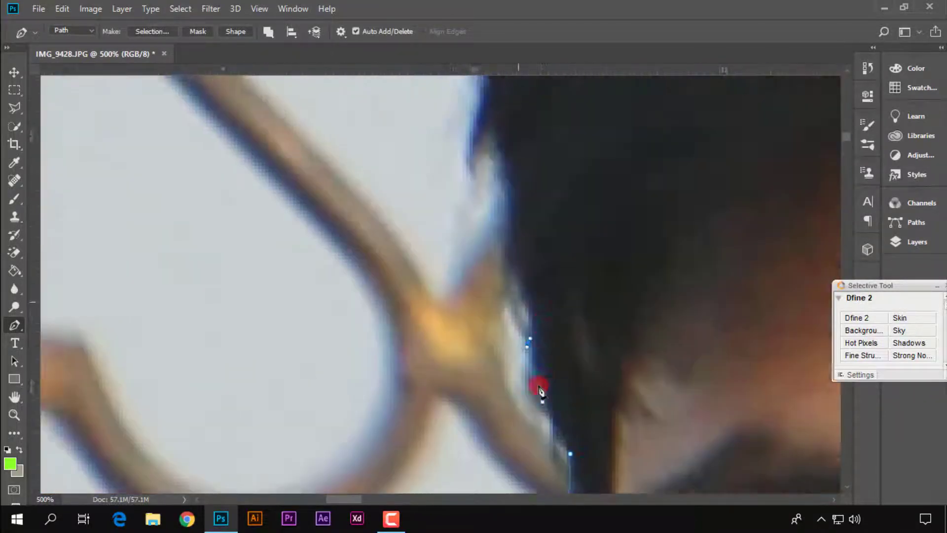
{"action": "left_click_drag", "start_coordinate": [554, 256], "coordinate": [582, 214]}
{"action": "mouse_move", "coordinate": [391, 236]}
{"action": "left_mouse_down"}
{"action": "mouse_move", "coordinate": [437, 250]}
{"action": "mouse_move", "coordinate": [410, 365]}
{"action": "left_mouse_up"}
{"action": "left_click", "coordinate": [408, 169]}
{"action": "key", "text": "ctrl+minus"}
{"action": "key", "text": "ctrl+minus"}
{"action": "left_click", "coordinate": [430, 167]}
{"action": "left_click", "coordinate": [410, 217]}
Trace down the far side of his head and neck and along the blue shirt's other shoulder
{"action": "left_click_drag", "start_coordinate": [389, 469], "coordinate": [497, 359]}
{"action": "left_click", "coordinate": [484, 252]}
{"action": "left_click_drag", "start_coordinate": [359, 380], "coordinate": [307, 395]}
{"action": "left_click_drag", "start_coordinate": [280, 188], "coordinate": [270, 239]}
{"action": "left_click", "coordinate": [185, 274]}
{"action": "left_click_drag", "start_coordinate": [292, 321], "coordinate": [335, 360]}
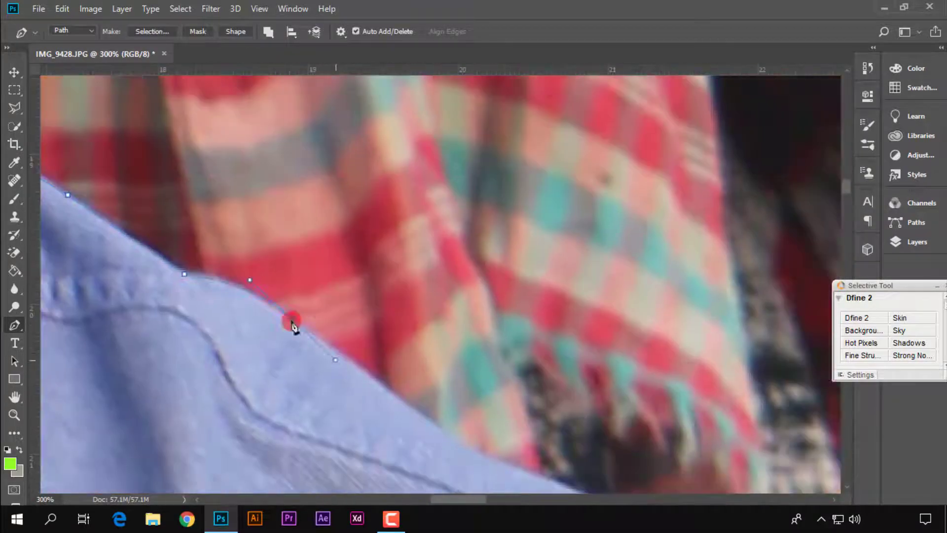
Carry the path across to the second man and up his neck to the underside of his earlobe
{"action": "left_click", "coordinate": [484, 345]}
{"action": "left_click_drag", "start_coordinate": [439, 292], "coordinate": [454, 288]}
{"action": "left_click", "coordinate": [582, 250]}
{"action": "left_click", "coordinate": [609, 211]}
{"action": "left_click", "coordinate": [597, 167]}
{"action": "left_click_drag", "start_coordinate": [515, 176], "coordinate": [484, 161]}
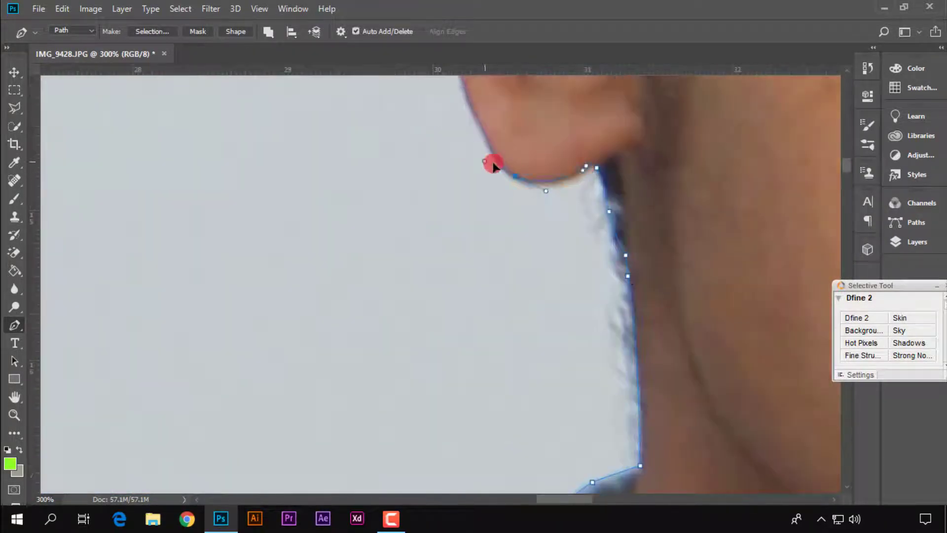
Trace the path around the second man's ear and over the outline of his hair
{"action": "left_click_drag", "start_coordinate": [514, 309], "coordinate": [518, 243]}
{"action": "left_click_drag", "start_coordinate": [586, 146], "coordinate": [632, 140]}
{"action": "left_click", "coordinate": [679, 251]}
{"action": "left_click", "coordinate": [670, 220]}
{"action": "left_click_drag", "start_coordinate": [527, 201], "coordinate": [577, 202]}
{"action": "left_click", "coordinate": [468, 162]}
{"action": "left_click", "coordinate": [453, 224]}
{"action": "left_click", "coordinate": [433, 319]}
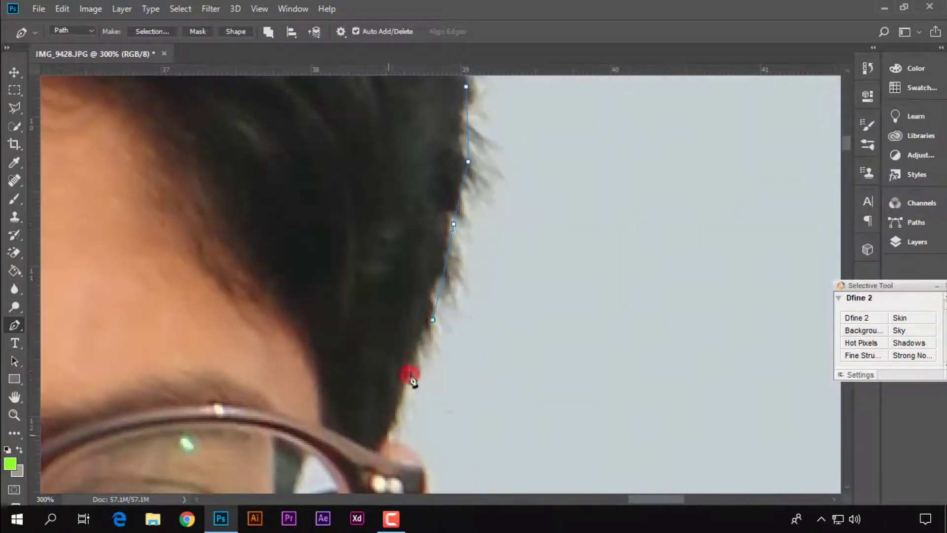
Continue down the second man's hairline, ear and neck and along the shoulder of the patterned shirt
{"action": "left_click", "coordinate": [410, 376]}
{"action": "left_click", "coordinate": [486, 249]}
{"action": "left_click_drag", "start_coordinate": [427, 311], "coordinate": [357, 297]}
{"action": "left_click_drag", "start_coordinate": [423, 222], "coordinate": [323, 306]}
{"action": "left_click", "coordinate": [395, 293]}
{"action": "left_click", "coordinate": [304, 186]}
{"action": "left_click", "coordinate": [362, 232]}
{"action": "left_click_drag", "start_coordinate": [452, 276], "coordinate": [463, 281]}
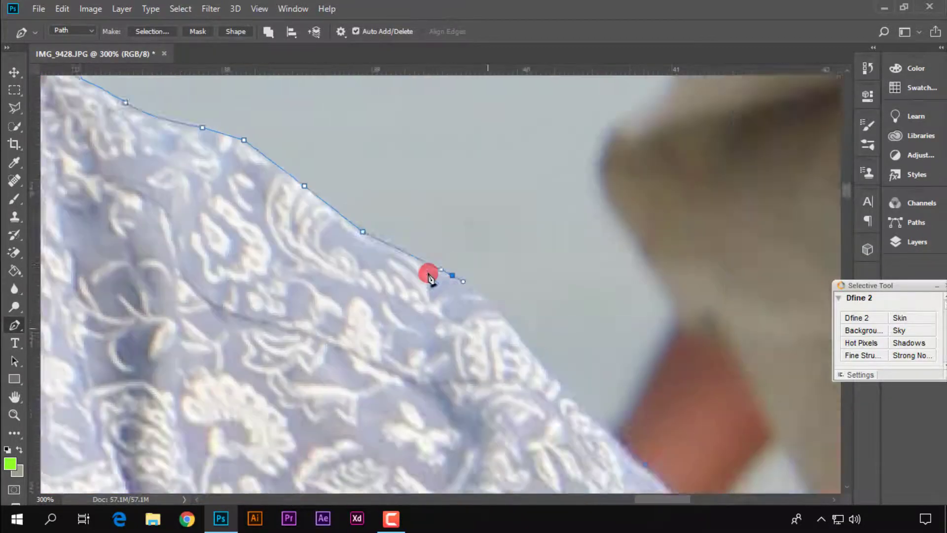
Trace the path down the outer edge of the patterned shirt's sleeve to the elbow folds
{"action": "key", "text": "ctrl+minus"}
{"action": "left_click_drag", "start_coordinate": [363, 212], "coordinate": [368, 246]}
{"action": "left_click", "coordinate": [452, 173]}
{"action": "left_click_drag", "start_coordinate": [408, 182], "coordinate": [410, 209]}
{"action": "left_click", "coordinate": [332, 109]}
{"action": "left_click", "coordinate": [410, 188]}
{"action": "left_click_drag", "start_coordinate": [406, 299], "coordinate": [399, 341]}
{"action": "left_click_drag", "start_coordinate": [374, 400], "coordinate": [358, 413]}
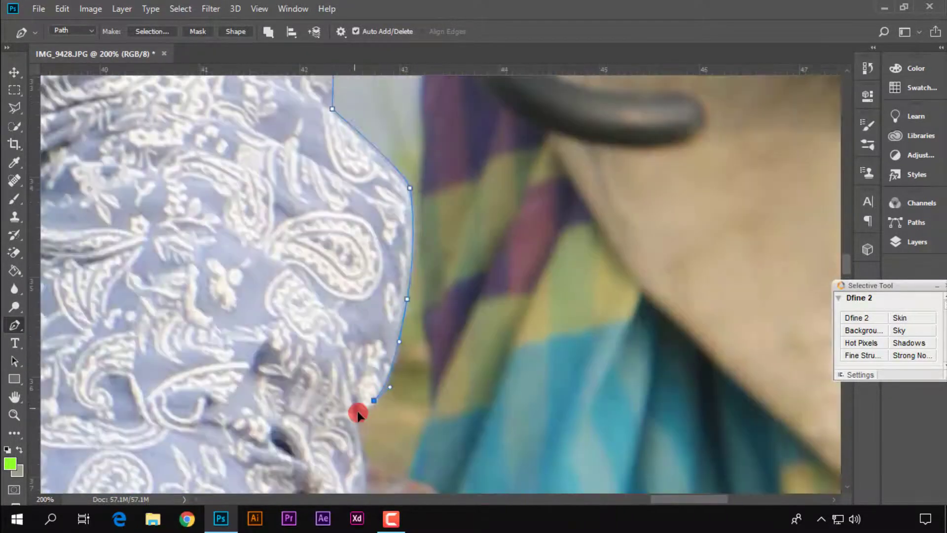
Continue the path around the second man's raised knee and down the red trouser leg to its cuff
{"action": "left_click", "coordinate": [484, 110]}
{"action": "left_click", "coordinate": [391, 298]}
{"action": "left_click", "coordinate": [294, 211]}
{"action": "left_click_drag", "start_coordinate": [365, 310], "coordinate": [368, 365]}
{"action": "left_click_drag", "start_coordinate": [345, 217], "coordinate": [336, 248]}
{"action": "left_click", "coordinate": [463, 165]}
{"action": "left_click", "coordinate": [425, 223]}
{"action": "left_click_drag", "start_coordinate": [364, 307], "coordinate": [330, 316]}
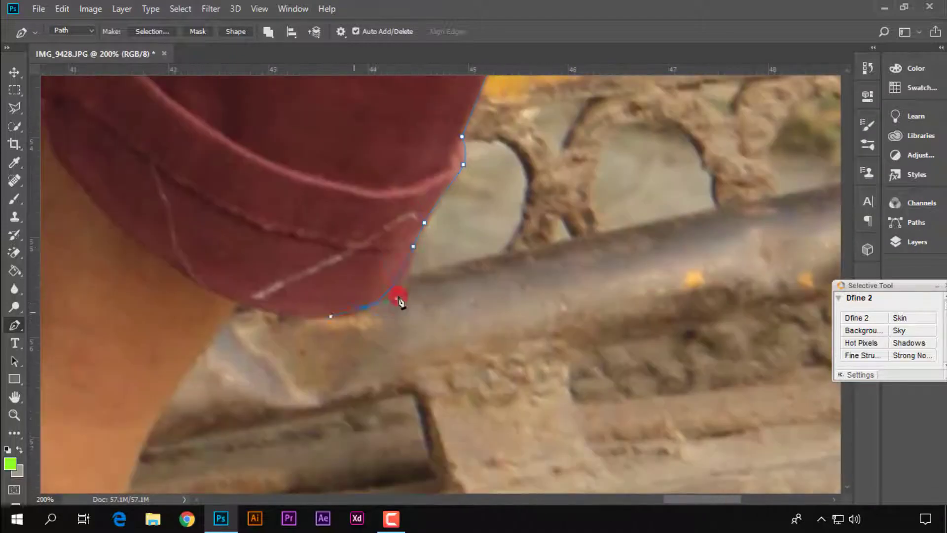
Trace the path from the trouser cuff along the bare ankle and down the edge of the lower red trouser leg
{"action": "left_click", "coordinate": [345, 159]}
{"action": "left_click", "coordinate": [332, 186]}
{"action": "left_click", "coordinate": [289, 211]}
{"action": "left_click", "coordinate": [233, 315]}
{"action": "left_click", "coordinate": [258, 110]}
{"action": "left_click", "coordinate": [245, 178]}
{"action": "left_click", "coordinate": [262, 259]}
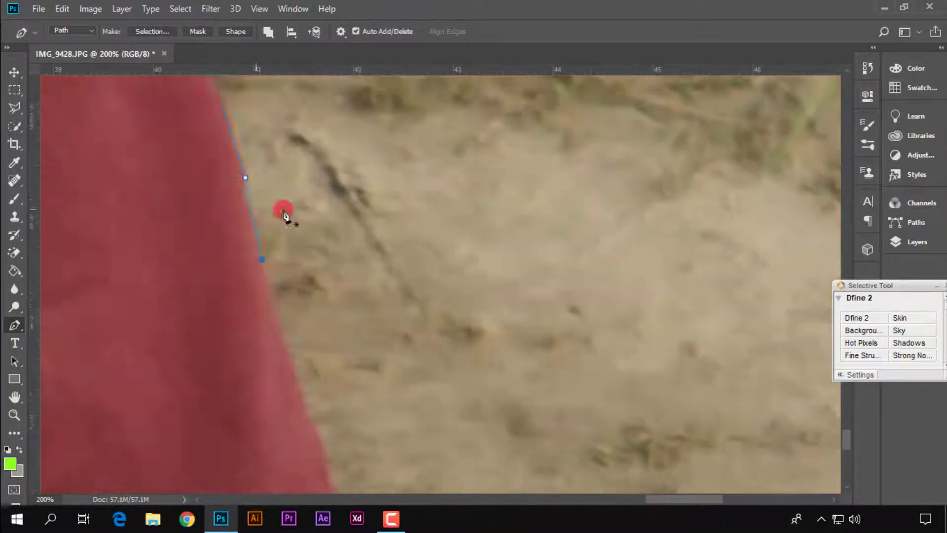
Take the path around the bottom of the second man's leg and up the wavy edge on its other side
{"action": "key", "text": "ctrl+plus"}
{"action": "left_click", "coordinate": [393, 243]}
{"action": "left_click", "coordinate": [402, 289]}
{"action": "left_click", "coordinate": [416, 313]}
{"action": "left_click", "coordinate": [408, 376]}
{"action": "left_click", "coordinate": [502, 452]}
{"action": "left_click", "coordinate": [502, 416]}
{"action": "left_click", "coordinate": [536, 391]}
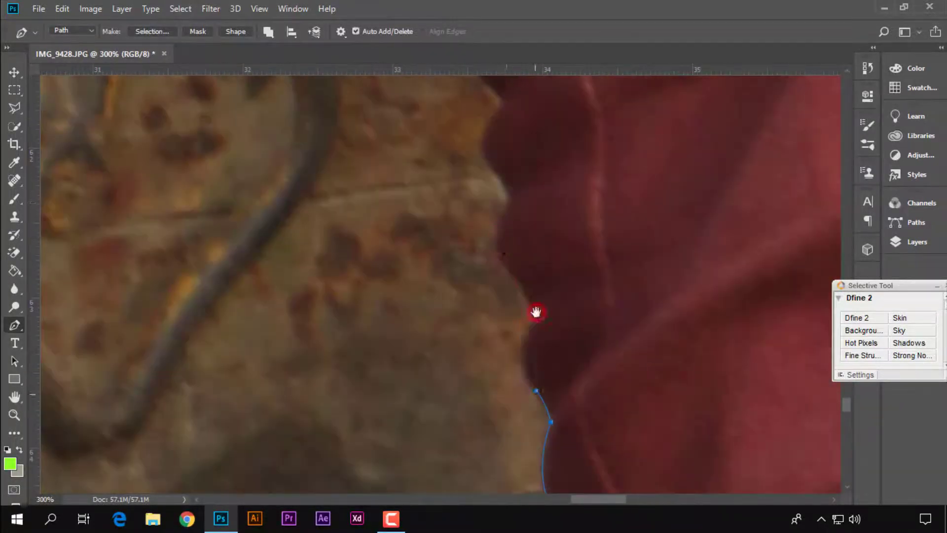
Continue the path up the second man's trouser leg along the edge facing the other man
{"action": "left_click", "coordinate": [566, 430]}
{"action": "left_click", "coordinate": [549, 312]}
{"action": "left_click", "coordinate": [687, 387]}
{"action": "left_click_drag", "start_coordinate": [627, 308], "coordinate": [602, 252]}
{"action": "left_click_drag", "start_coordinate": [636, 372], "coordinate": [588, 312]}
{"action": "left_click_drag", "start_coordinate": [600, 453], "coordinate": [588, 432]}
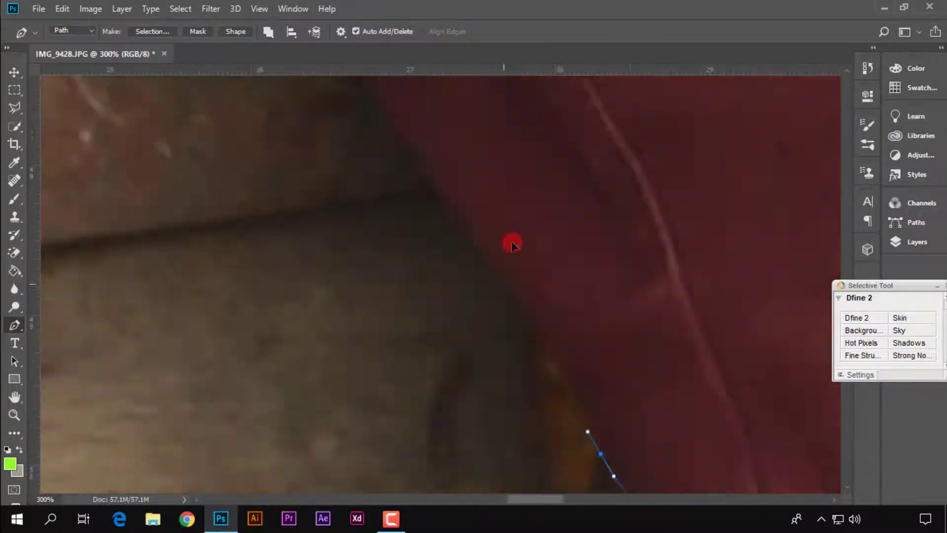
Trace the path along the upper thigh and the patterned shirt's hem, and across to the first man's forearm
{"action": "left_click", "coordinate": [599, 397]}
{"action": "left_click", "coordinate": [571, 364]}
{"action": "left_click_drag", "start_coordinate": [605, 365], "coordinate": [600, 304]}
{"action": "left_click", "coordinate": [682, 438]}
{"action": "left_click_drag", "start_coordinate": [583, 380], "coordinate": [554, 343]}
{"action": "left_click", "coordinate": [682, 253]}
{"action": "left_click", "coordinate": [576, 197]}
{"action": "left_click_drag", "start_coordinate": [424, 383], "coordinate": [375, 445]}
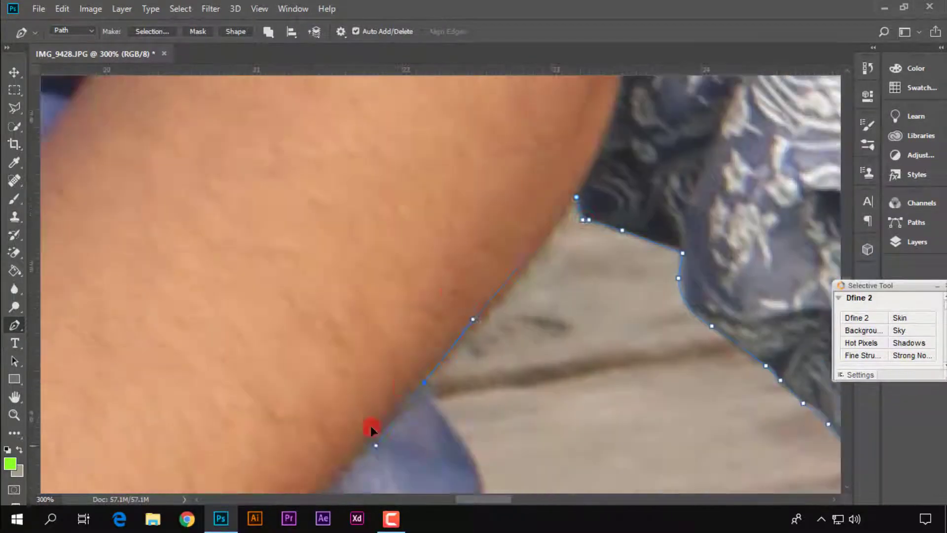
Continue the path past the forearm and blue shirt hem and down the adjacent edge of the first man's trousers
{"action": "left_click_drag", "start_coordinate": [414, 346], "coordinate": [389, 424]}
{"action": "left_click_drag", "start_coordinate": [484, 194], "coordinate": [503, 217]}
{"action": "left_click", "coordinate": [433, 159]}
{"action": "left_click", "coordinate": [452, 352]}
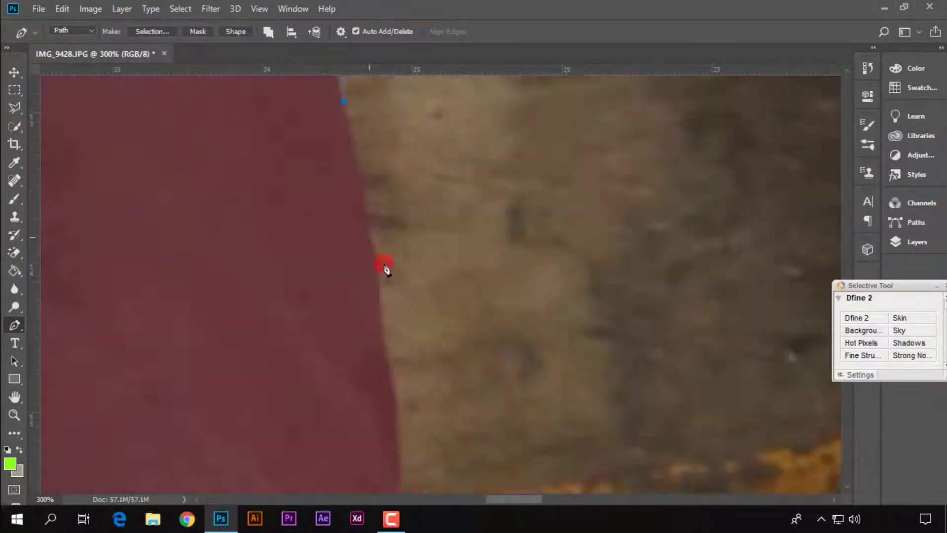
{"action": "left_click", "coordinate": [379, 268]}
{"action": "left_click_drag", "start_coordinate": [389, 305], "coordinate": [269, 163]}
Extend the path down the lower part of the first man's extended trouser leg toward the photo's bottom edge
{"action": "left_click", "coordinate": [356, 397]}
{"action": "left_click_drag", "start_coordinate": [362, 394], "coordinate": [320, 101]}
{"action": "left_click", "coordinate": [435, 239]}
{"action": "left_click", "coordinate": [454, 295]}
{"action": "left_click_drag", "start_coordinate": [463, 309], "coordinate": [437, 111]}
{"action": "left_click", "coordinate": [447, 290]}
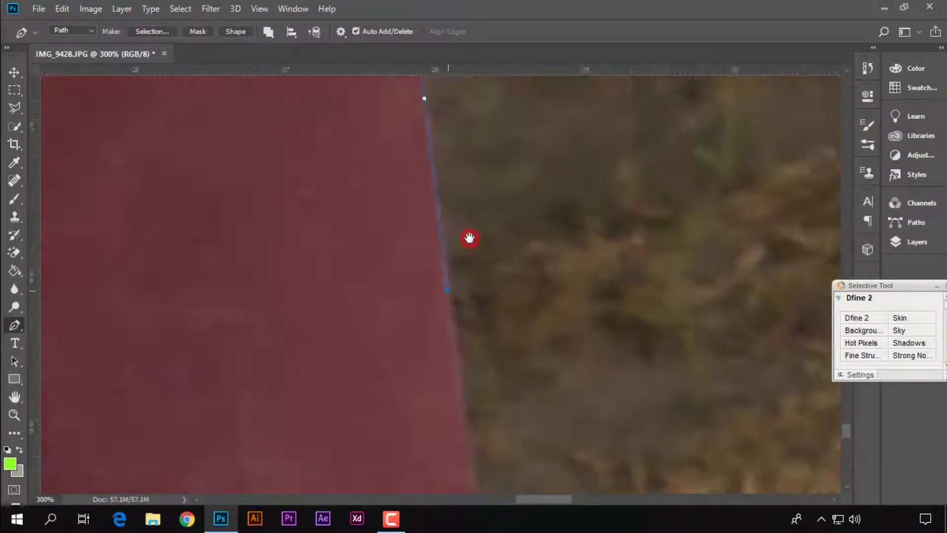
{"action": "left_click_drag", "start_coordinate": [469, 238], "coordinate": [436, 111]}
Take the path around the bottom of the extended trouser leg and back up its inner edge
{"action": "left_click", "coordinate": [340, 461]}
{"action": "scroll", "coordinate": [340, 460], "scroll_direction": "down", "scroll_amount": 4}
{"action": "left_click_drag", "start_coordinate": [493, 394], "coordinate": [558, 306]}
{"action": "scroll", "coordinate": [558, 306], "scroll_direction": "up", "scroll_amount": 3}
{"action": "left_click_drag", "start_coordinate": [434, 197], "coordinate": [446, 262]}
{"action": "left_click", "coordinate": [439, 222]}
{"action": "left_click_drag", "start_coordinate": [557, 237], "coordinate": [656, 459]}
Trace the path down the inner edge of the first man's other leg and around the black shoe to close it
{"action": "left_click_drag", "start_coordinate": [532, 124], "coordinate": [579, 233]}
{"action": "left_click", "coordinate": [602, 281]}
{"action": "left_click", "coordinate": [558, 322]}
{"action": "left_click", "coordinate": [495, 381]}
{"action": "left_click_drag", "start_coordinate": [567, 414], "coordinate": [522, 162]}
{"action": "left_click", "coordinate": [501, 303]}
{"action": "left_click", "coordinate": [453, 333]}
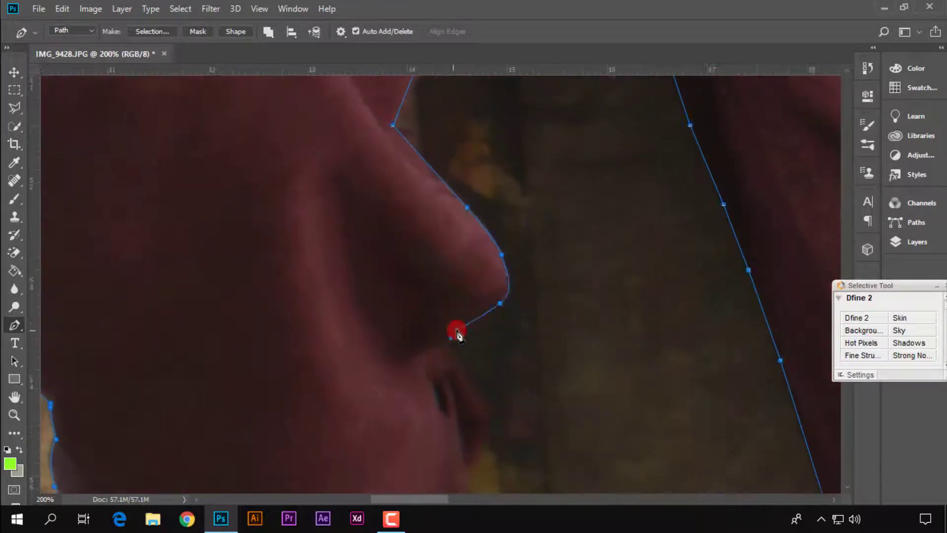
{"action": "left_click", "coordinate": [490, 233]}
{"action": "left_click", "coordinate": [392, 158]}
{"action": "left_click", "coordinate": [384, 153]}
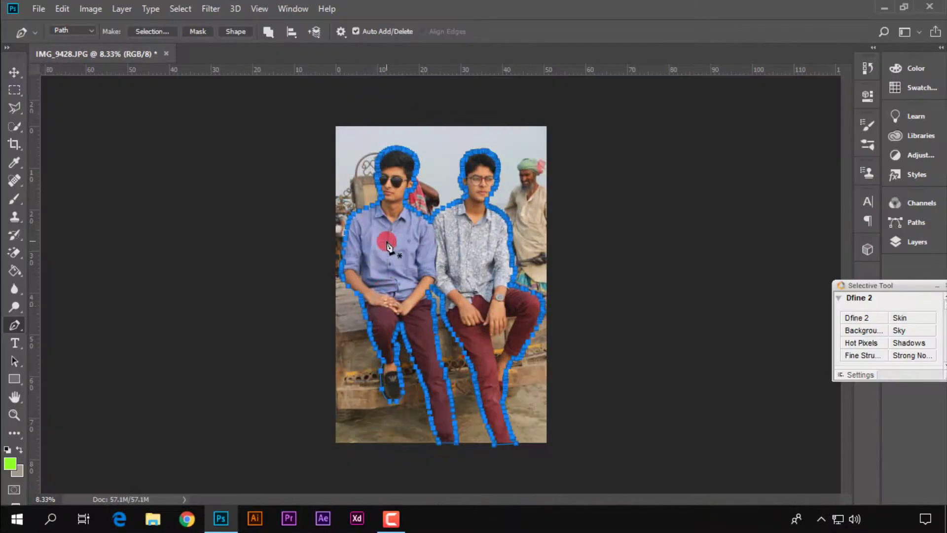
Convert the closed path to a new anti-aliased selection with a feather radius of 0 pixels
{"action": "right_click", "coordinate": [389, 246]}
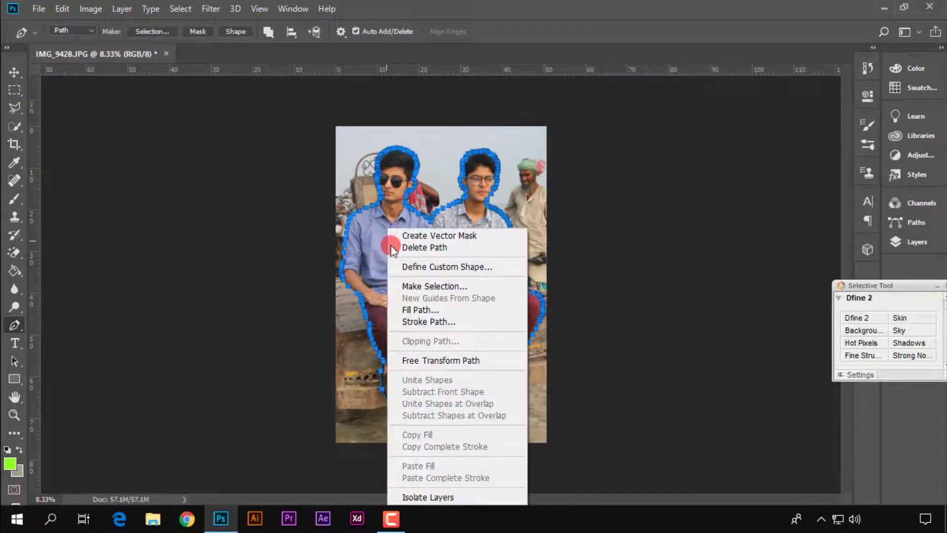
{"action": "left_click", "coordinate": [414, 286]}
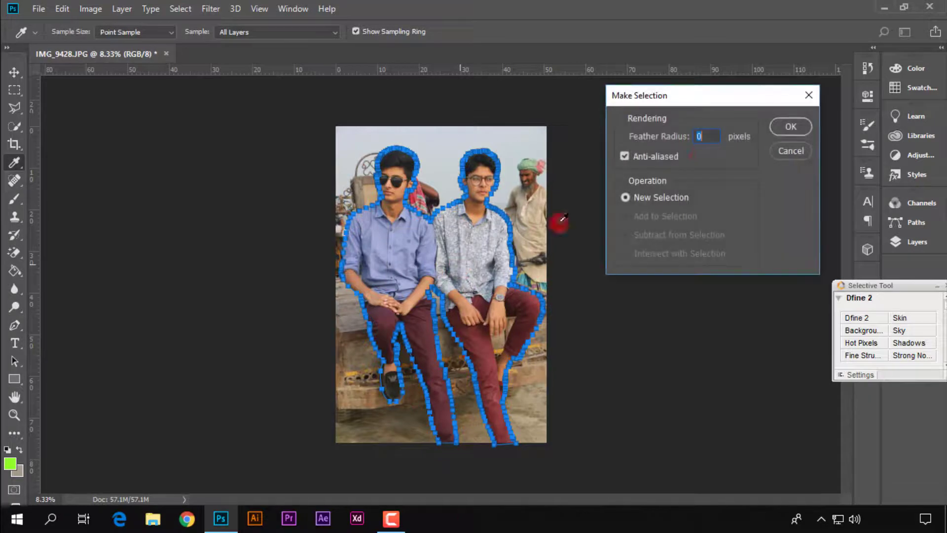
{"action": "left_click", "coordinate": [790, 127]}
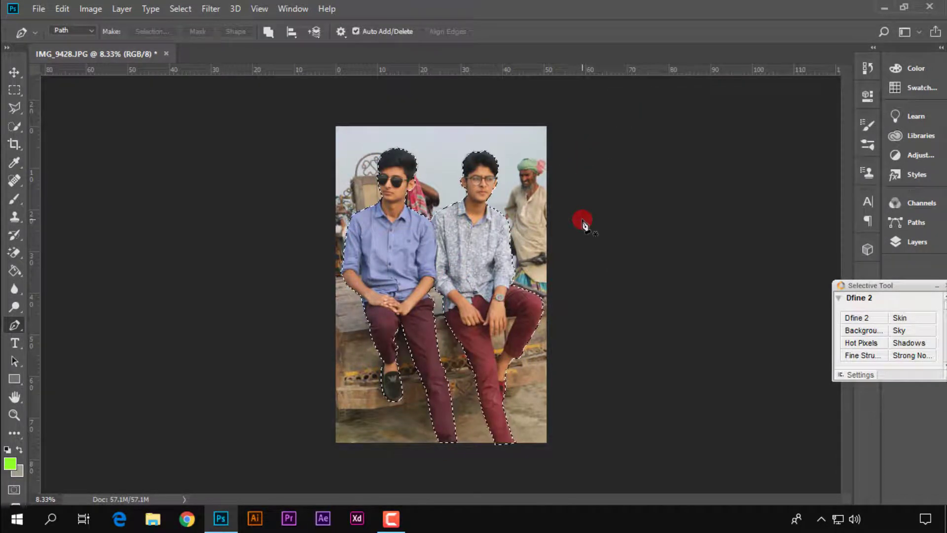
Examine the selection edges around both men's shirts, trousers and shoes for areas that still need outlining
{"action": "key", "text": "ctrl+plus"}
{"action": "key", "text": "ctrl+plus"}
{"action": "key", "text": "ctrl+plus"}
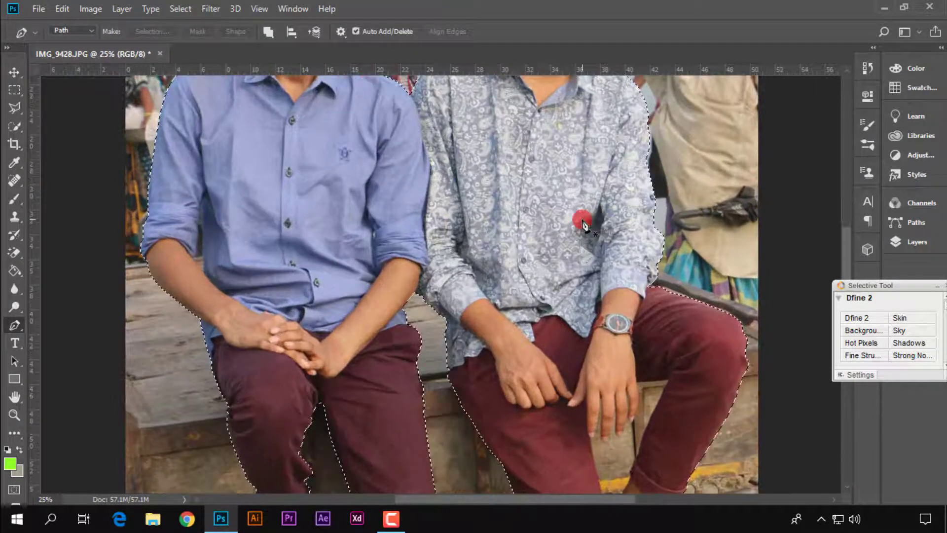
{"action": "key", "text": "ctrl+plus"}
{"action": "left_click_drag", "start_coordinate": [393, 256], "coordinate": [439, 129]}
{"action": "left_click_drag", "start_coordinate": [640, 330], "coordinate": [543, 180]}
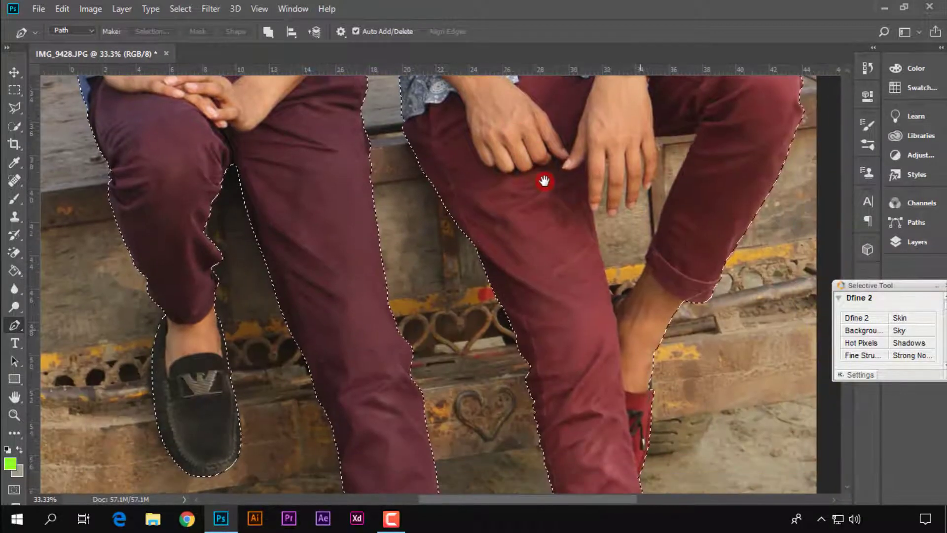
{"action": "key", "text": "ctrl+minus"}
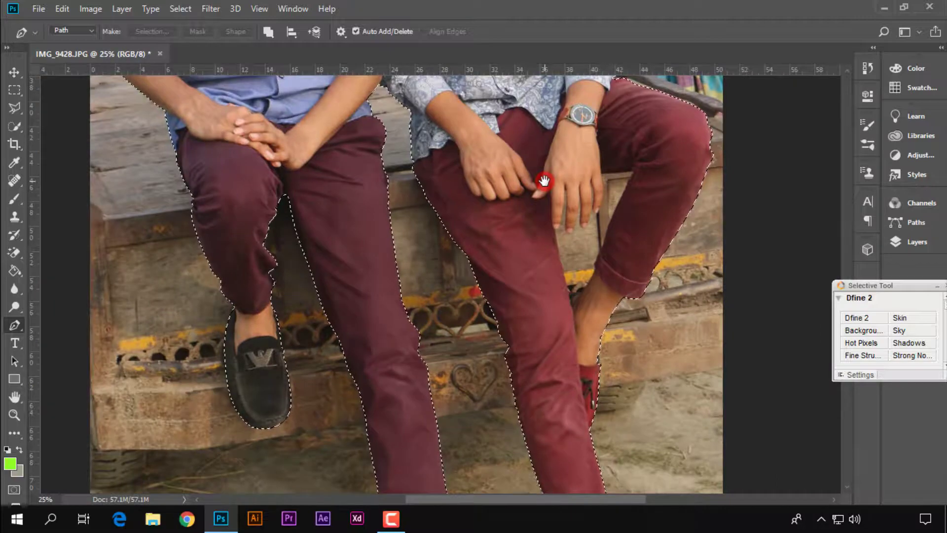
{"action": "key", "text": "ctrl+minus"}
{"action": "key", "text": "ctrl+minus"}
Start a path along the underside of the second man's raised thigh, from his little finger to the inside of the knee
{"action": "key", "text": "ctrl+plus"}
{"action": "key", "text": "ctrl+plus"}
{"action": "key", "text": "ctrl+plus"}
{"action": "left_click_drag", "start_coordinate": [544, 181], "coordinate": [497, 381]}
{"action": "key", "text": "ctrl+plus"}
{"action": "key", "text": "ctrl+plus"}
{"action": "left_click_drag", "start_coordinate": [557, 99], "coordinate": [533, 326]}
{"action": "left_click", "coordinate": [442, 242]}
{"action": "left_click", "coordinate": [525, 236]}
{"action": "key", "text": "ctrl+plus"}
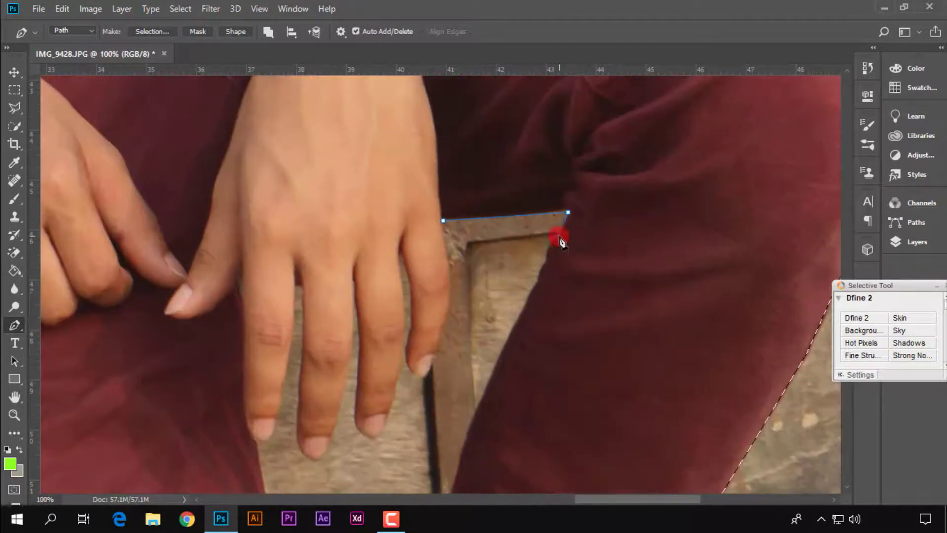
Continue the path down the inner edge of the bent leg, past the cuff to the ankle and across to the other trouser leg
{"action": "left_click", "coordinate": [558, 235]}
{"action": "left_click", "coordinate": [544, 261]}
{"action": "left_click", "coordinate": [531, 289]}
{"action": "left_click_drag", "start_coordinate": [493, 367], "coordinate": [573, 252]}
{"action": "left_click", "coordinate": [576, 245]}
{"action": "left_click", "coordinate": [546, 323]}
{"action": "left_click", "coordinate": [516, 342]}
{"action": "left_click_drag", "start_coordinate": [474, 420], "coordinate": [561, 338]}
{"action": "left_click_drag", "start_coordinate": [552, 340], "coordinate": [529, 375]}
{"action": "left_click", "coordinate": [552, 340], "text": "alt"}
{"action": "left_click_drag", "start_coordinate": [514, 339], "coordinate": [505, 341]}
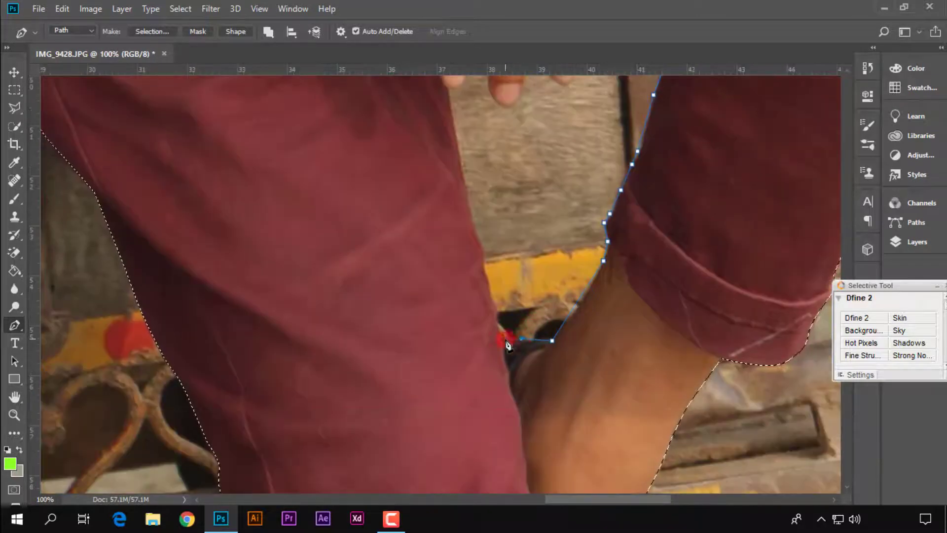
Take the path up the inner edge of the second man's extended trouser leg to the tip of his index finger
{"action": "left_click", "coordinate": [487, 289]}
{"action": "left_click", "coordinate": [476, 229]}
{"action": "left_click_drag", "start_coordinate": [484, 148], "coordinate": [510, 249]}
{"action": "left_click", "coordinate": [479, 230]}
{"action": "left_click", "coordinate": [473, 191]}
{"action": "key", "text": "ctrl+plus"}
{"action": "left_click_drag", "start_coordinate": [626, 195], "coordinate": [604, 350]}
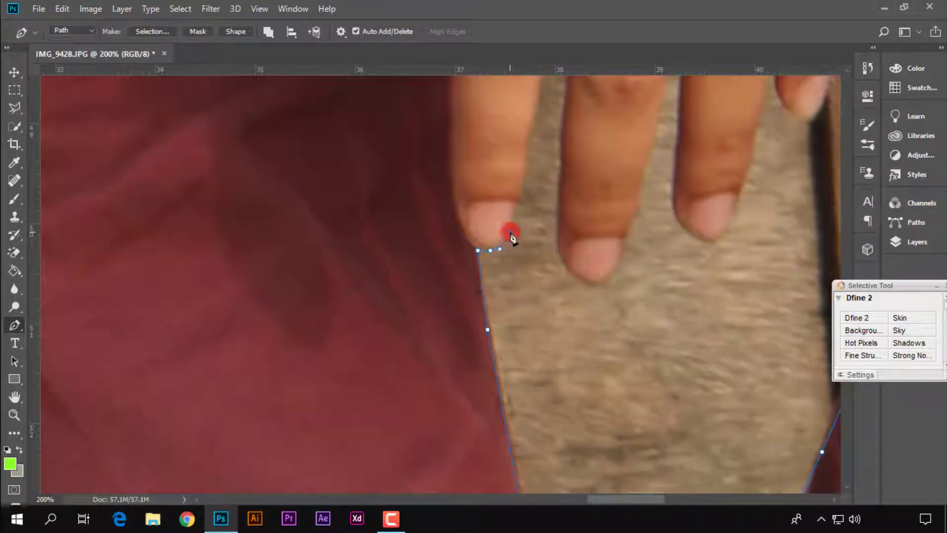
Trace the path from the index fingertip up the finger's edge into the gap beside the middle finger
{"action": "left_click", "coordinate": [518, 205]}
{"action": "left_click", "coordinate": [524, 178]}
{"action": "left_click_drag", "start_coordinate": [526, 166], "coordinate": [513, 259]}
{"action": "left_click", "coordinate": [515, 247]}
{"action": "left_click", "coordinate": [523, 202]}
{"action": "left_click", "coordinate": [532, 145]}
{"action": "left_click_drag", "start_coordinate": [535, 136], "coordinate": [517, 295]}
{"action": "left_click", "coordinate": [525, 247]}
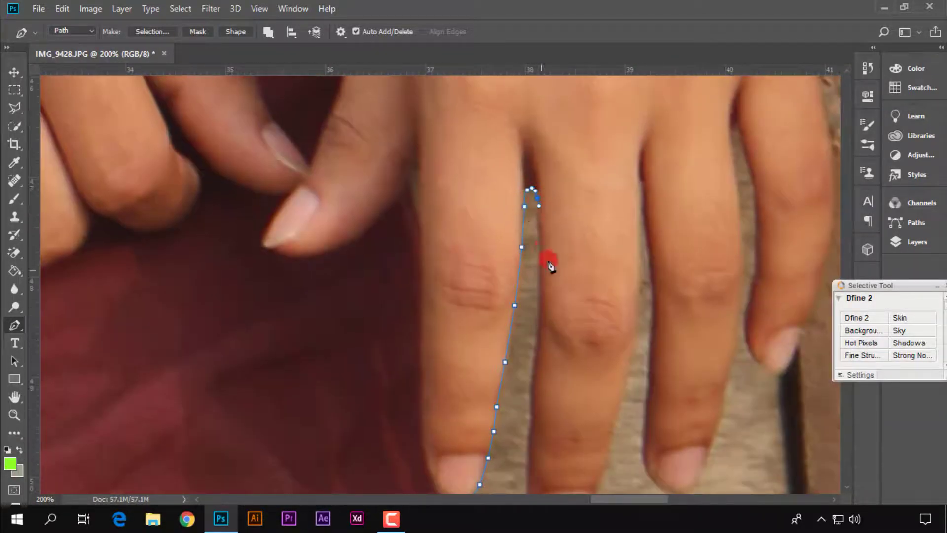
Trace the path down one side of the middle finger, around its tip and back up the other side
{"action": "left_click", "coordinate": [539, 273]}
{"action": "scroll", "coordinate": [540, 273], "scroll_direction": "down", "scroll_amount": 3}
{"action": "left_click", "coordinate": [537, 263]}
{"action": "left_click", "coordinate": [531, 292]}
{"action": "left_click", "coordinate": [532, 312]}
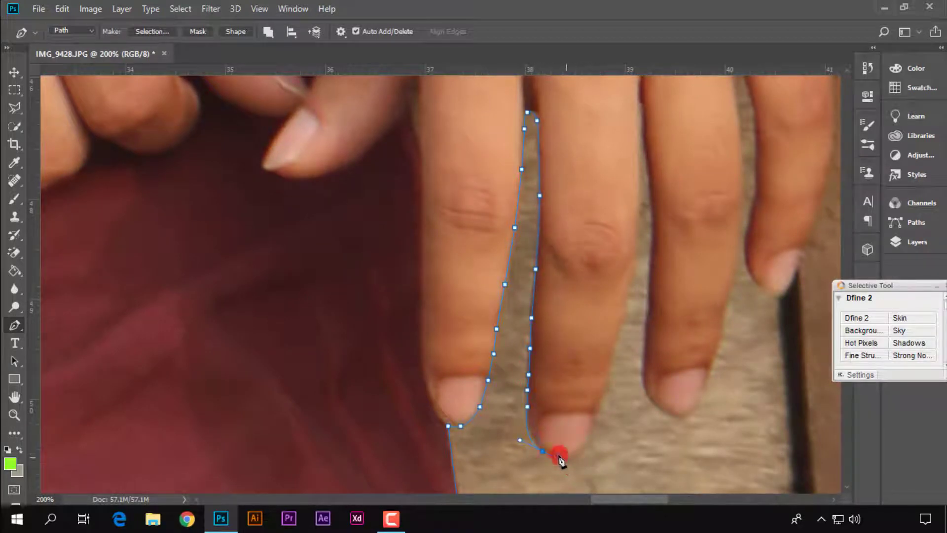
{"action": "left_click", "coordinate": [613, 349]}
{"action": "scroll", "coordinate": [613, 350], "scroll_direction": "up", "scroll_amount": 3}
{"action": "left_click", "coordinate": [626, 418]}
{"action": "left_click", "coordinate": [634, 372]}
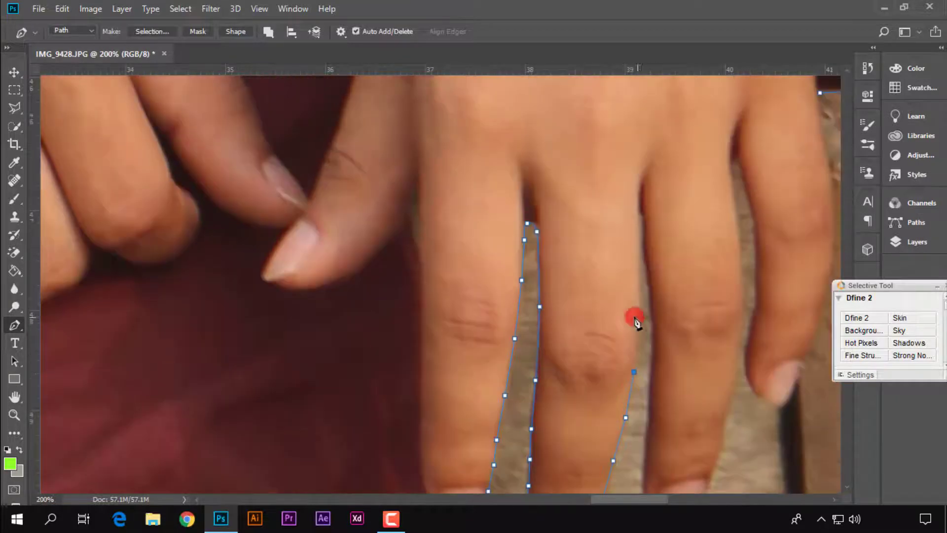
Continue the path through the gap beside the middle finger, down the ring finger and around its tip
{"action": "left_click", "coordinate": [650, 300]}
{"action": "scroll", "coordinate": [651, 301], "scroll_direction": "down", "scroll_amount": 3}
{"action": "left_click", "coordinate": [653, 237]}
{"action": "left_click", "coordinate": [649, 274]}
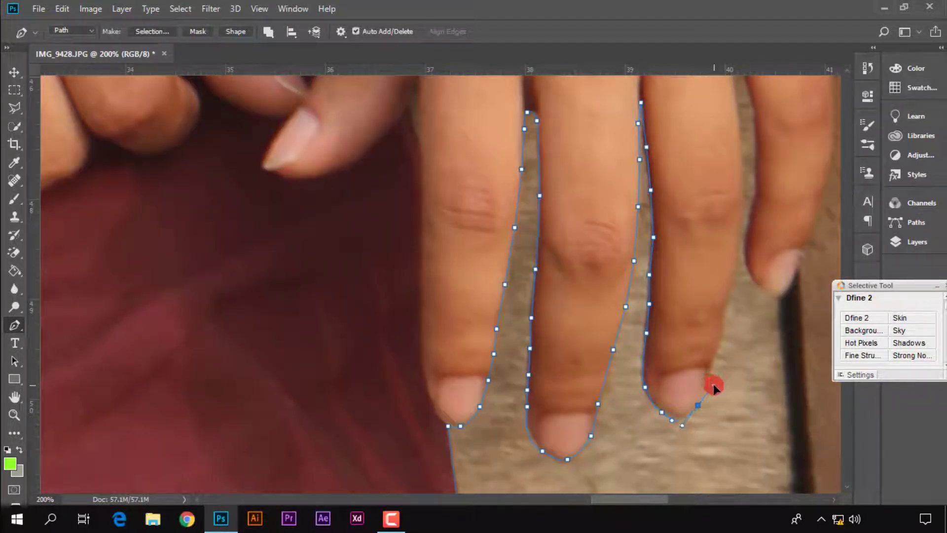
{"action": "scroll", "coordinate": [714, 356], "scroll_direction": "up", "scroll_amount": 2}
{"action": "scroll", "coordinate": [714, 356], "scroll_direction": "right", "scroll_amount": 1}
{"action": "left_click", "coordinate": [690, 368]}
{"action": "scroll", "coordinate": [700, 321], "scroll_direction": "down", "scroll_amount": 2}
{"action": "key", "text": "ctrl+alt+z"}
{"action": "key", "text": "ctrl+alt+z"}
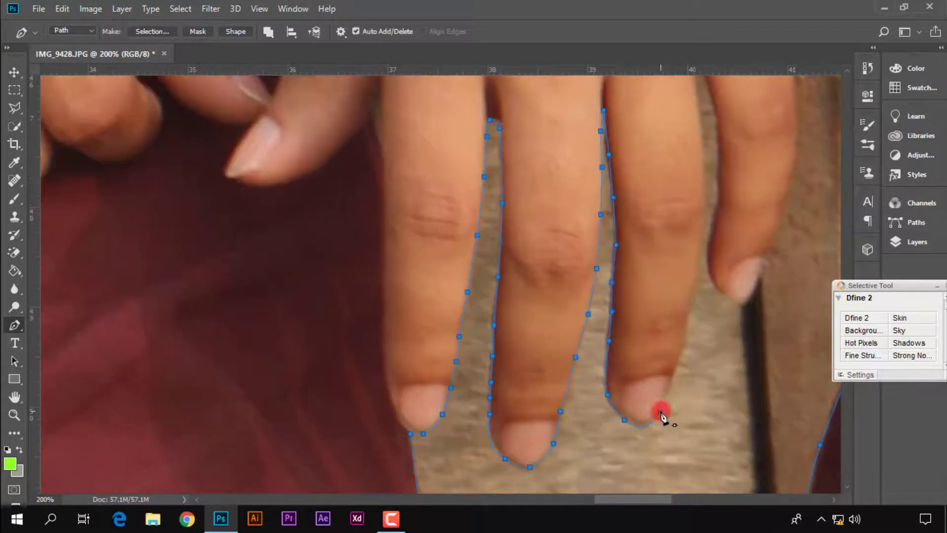
Trace the path from the ring fingertip up the finger's outer edge into the gap beside the little finger
{"action": "left_click", "coordinate": [670, 383]}
{"action": "scroll", "coordinate": [675, 378], "scroll_direction": "up", "scroll_amount": 3}
{"action": "left_click", "coordinate": [693, 360]}
{"action": "scroll", "coordinate": [696, 353], "scroll_direction": "up", "scroll_amount": 2}
{"action": "left_click", "coordinate": [705, 318]}
{"action": "left_click", "coordinate": [702, 269]}
Trace the path down and around the little finger, then up its outer edge to close it at the thigh
{"action": "scroll", "coordinate": [701, 269], "scroll_direction": "up", "scroll_amount": 3}
{"action": "left_click", "coordinate": [696, 270]}
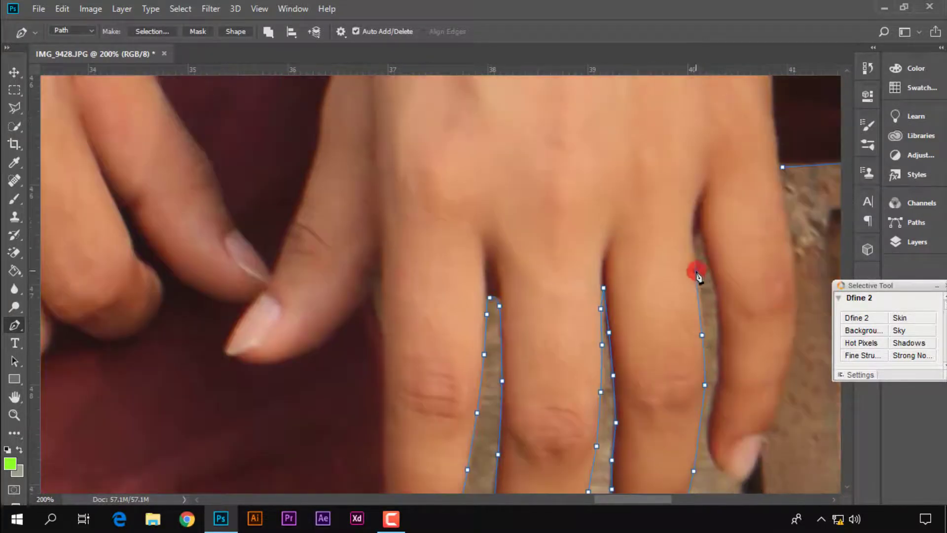
{"action": "left_click", "coordinate": [717, 334]}
{"action": "left_click", "coordinate": [719, 352]}
{"action": "scroll", "coordinate": [719, 351], "scroll_direction": "down", "scroll_amount": 1}
{"action": "left_click", "coordinate": [720, 322]}
{"action": "left_click", "coordinate": [710, 360]}
{"action": "left_click", "coordinate": [720, 414]}
{"action": "left_click", "coordinate": [742, 431]}
{"action": "left_click", "coordinate": [766, 387]}
{"action": "scroll", "coordinate": [768, 364], "scroll_direction": "up", "scroll_amount": 1}
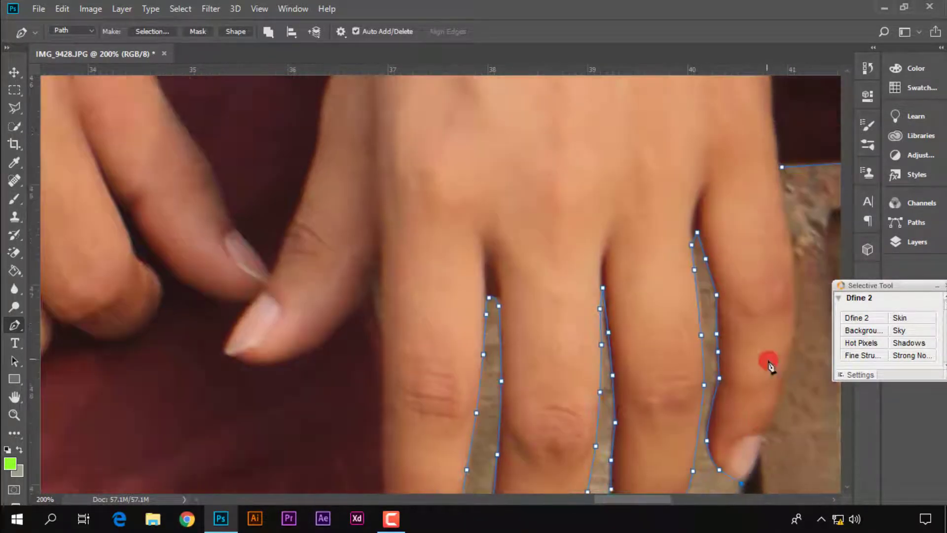
{"action": "left_click", "coordinate": [782, 384]}
{"action": "left_click_drag", "start_coordinate": [799, 319], "coordinate": [654, 332]}
{"action": "left_click", "coordinate": [638, 181]}
Subtract the closed path between the second man's hand and legs from the existing selection
{"action": "key", "text": "ctrl+minus"}
{"action": "key", "text": "ctrl+minus"}
{"action": "key", "text": "ctrl+minus"}
{"action": "key", "text": "ctrl+minus"}
{"action": "key", "text": "ctrl+plus"}
{"action": "key", "text": "ctrl+plus"}
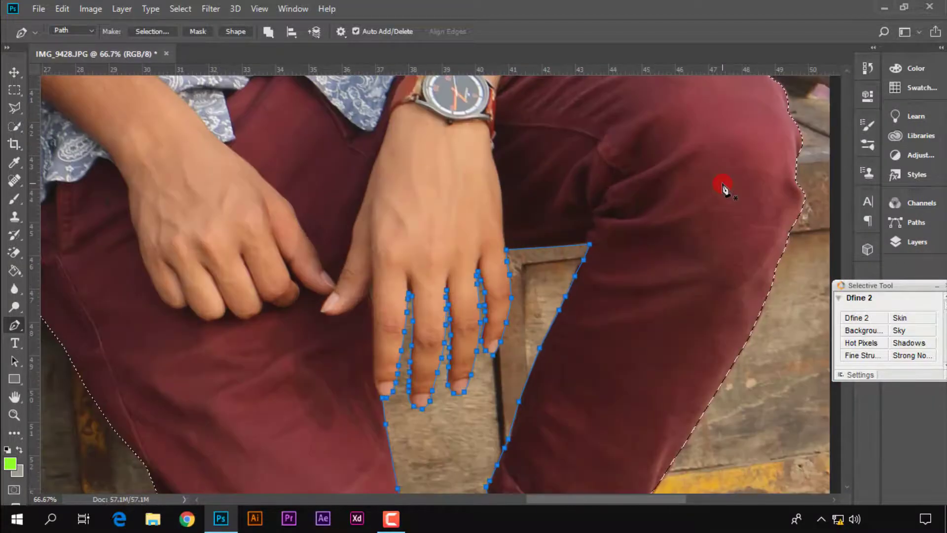
{"action": "right_click", "coordinate": [504, 373]}
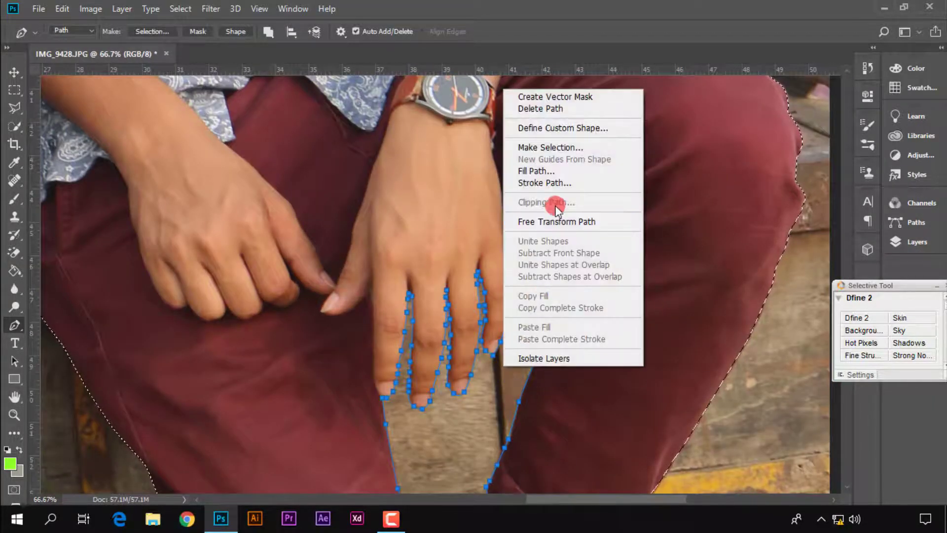
{"action": "left_click", "coordinate": [557, 143]}
{"action": "left_click", "coordinate": [791, 127]}
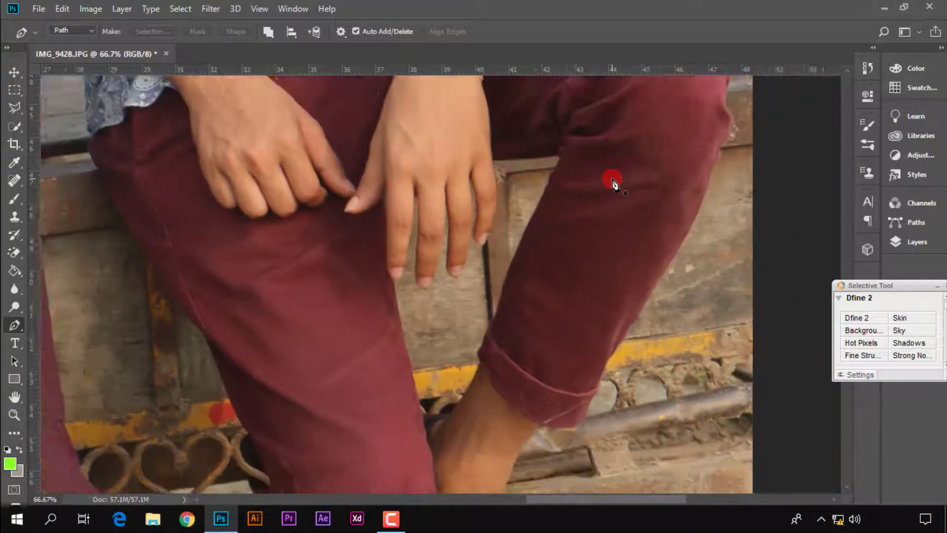
Trace a closed path around the background gap between the first man's rolled sleeve, forearm and the side of his shirt
{"action": "key", "text": "ctrl+minus"}
{"action": "key", "text": "ctrl+minus"}
{"action": "key", "text": "ctrl+minus"}
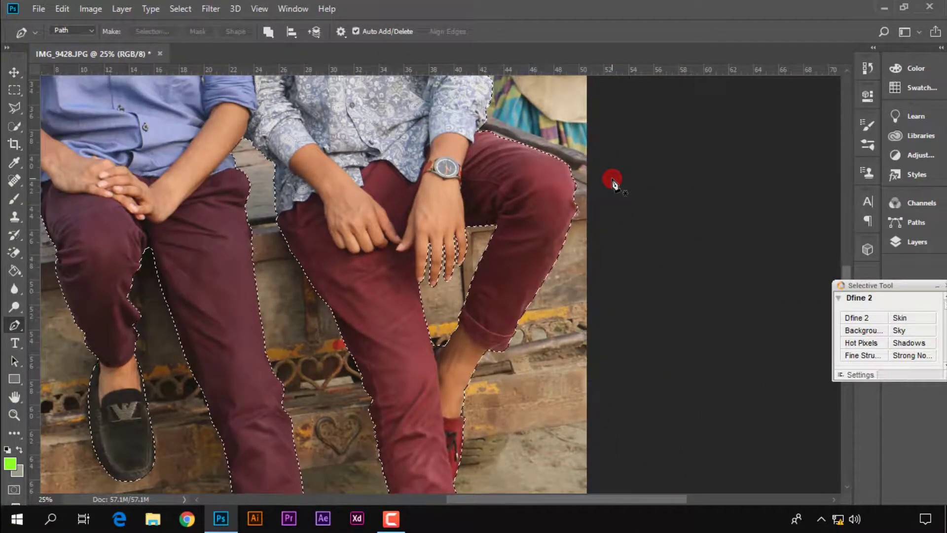
{"action": "key", "text": "ctrl+minus"}
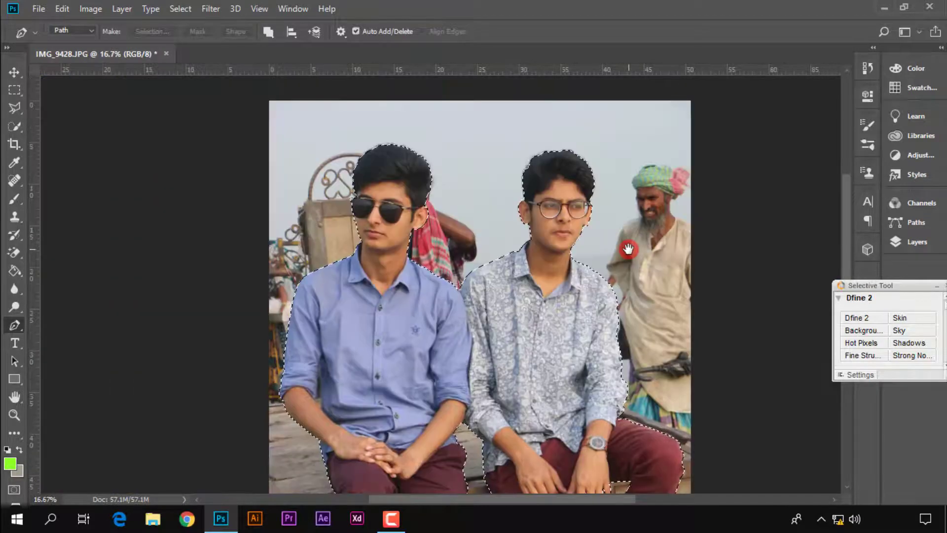
{"action": "key", "text": "ctrl+plus"}
{"action": "key", "text": "ctrl+plus"}
{"action": "left_click_drag", "start_coordinate": [354, 370], "coordinate": [576, 137]}
{"action": "key", "text": "ctrl+plus"}
{"action": "key", "text": "ctrl+plus"}
{"action": "key", "text": "ctrl+plus"}
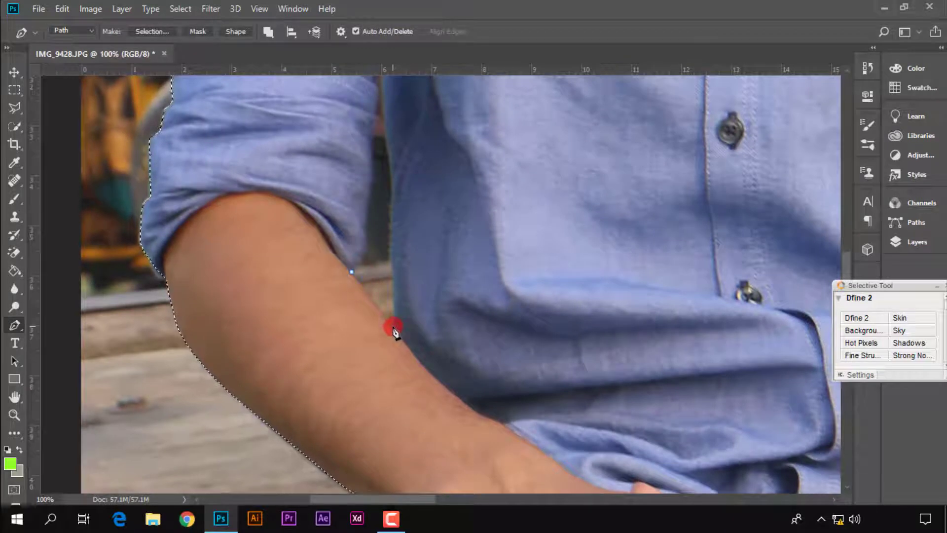
{"action": "left_click_drag", "start_coordinate": [385, 142], "coordinate": [399, 233]}
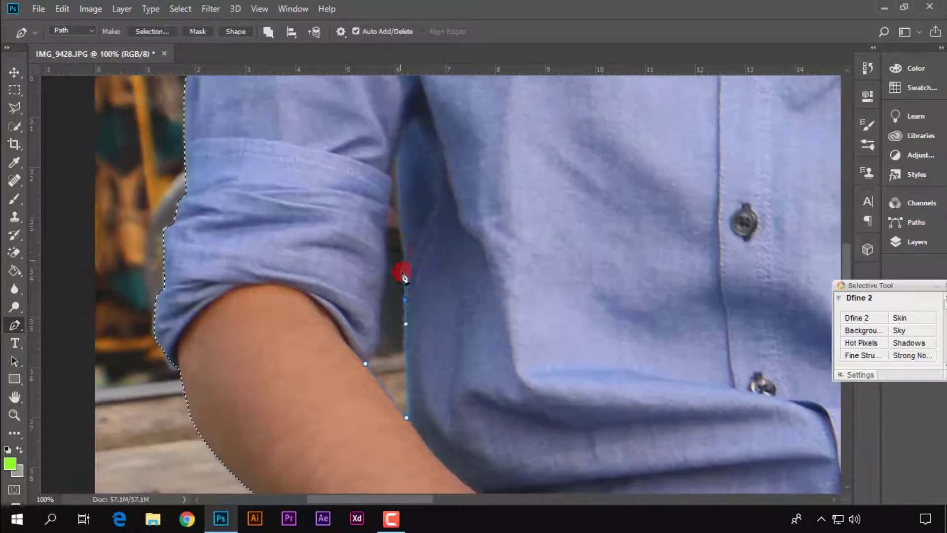
Subtract the sleeve-gap path from the selection, anti-aliased with a feather radius of 0 pixels
{"action": "right_click", "coordinate": [367, 366]}
{"action": "left_click", "coordinate": [461, 143]}
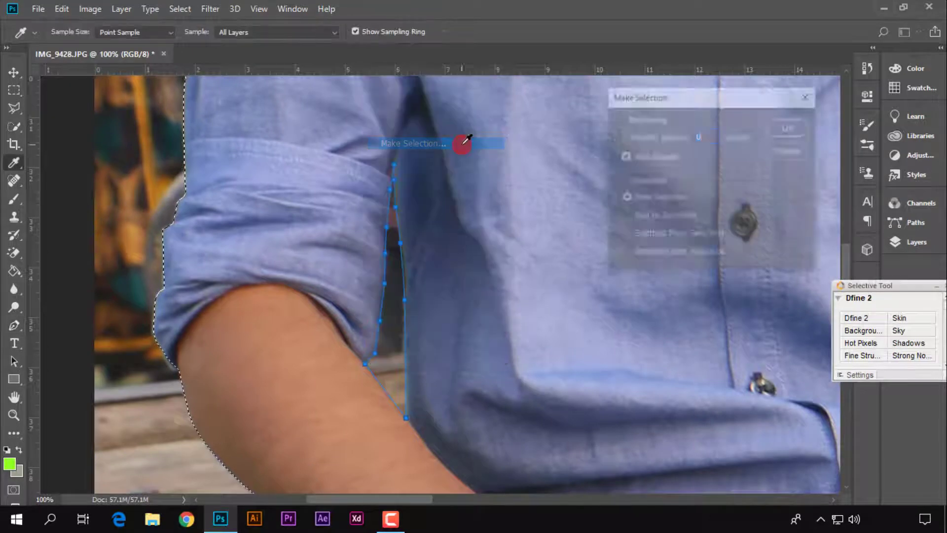
{"action": "left_click", "coordinate": [658, 236]}
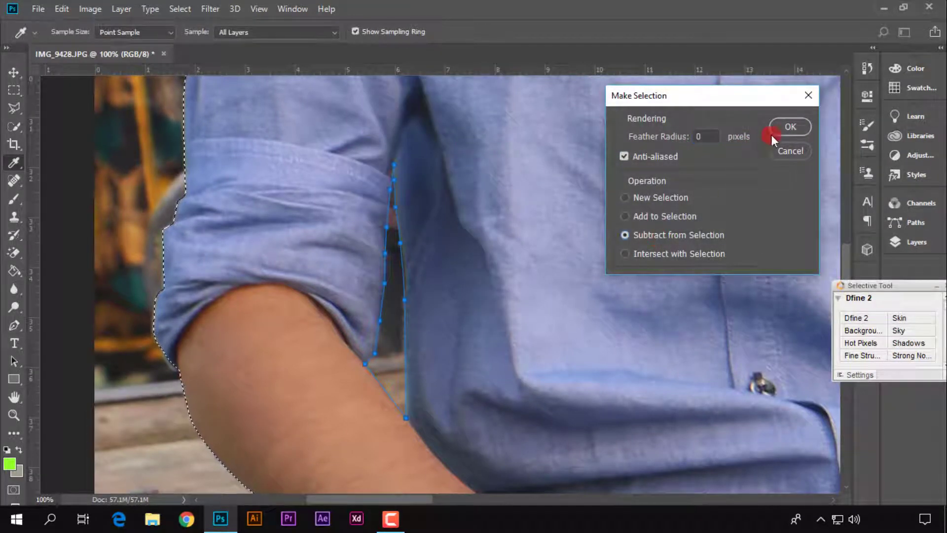
{"action": "left_click", "coordinate": [789, 127]}
{"action": "scroll", "coordinate": [724, 145], "scroll_direction": "down", "scroll_amount": 7}
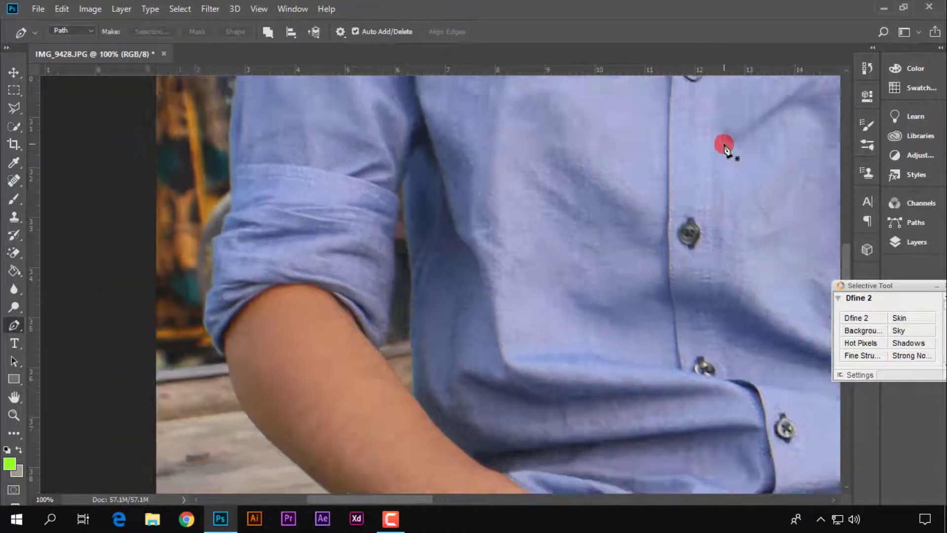
{"action": "scroll", "coordinate": [751, 217], "scroll_direction": "up", "scroll_amount": 2}
{"action": "scroll", "coordinate": [638, 175], "scroll_direction": "down", "scroll_amount": 5}
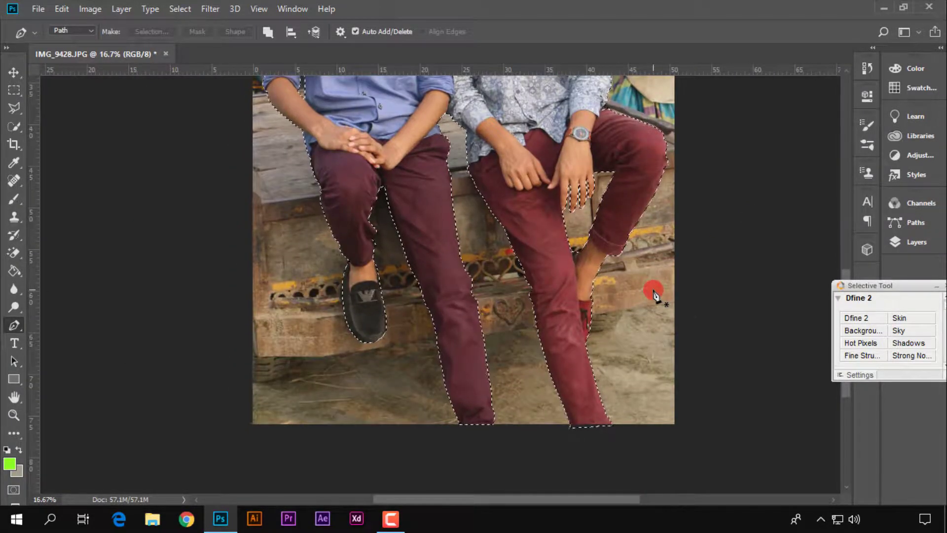
{"action": "scroll", "coordinate": [813, 266], "scroll_direction": "down", "scroll_amount": 2}
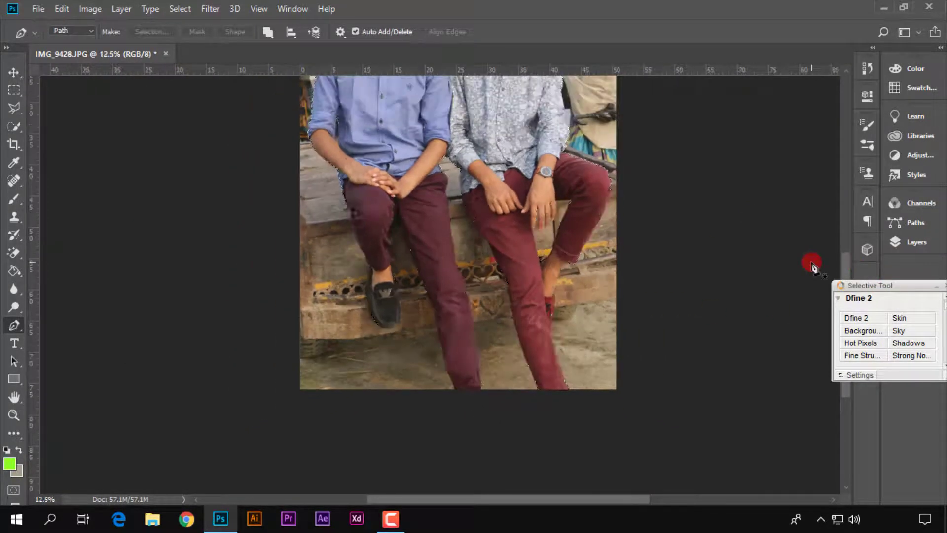
Show the layer list, move the Selective Tool palette clear of it and unlock the Background layer
{"action": "left_click", "coordinate": [917, 242]}
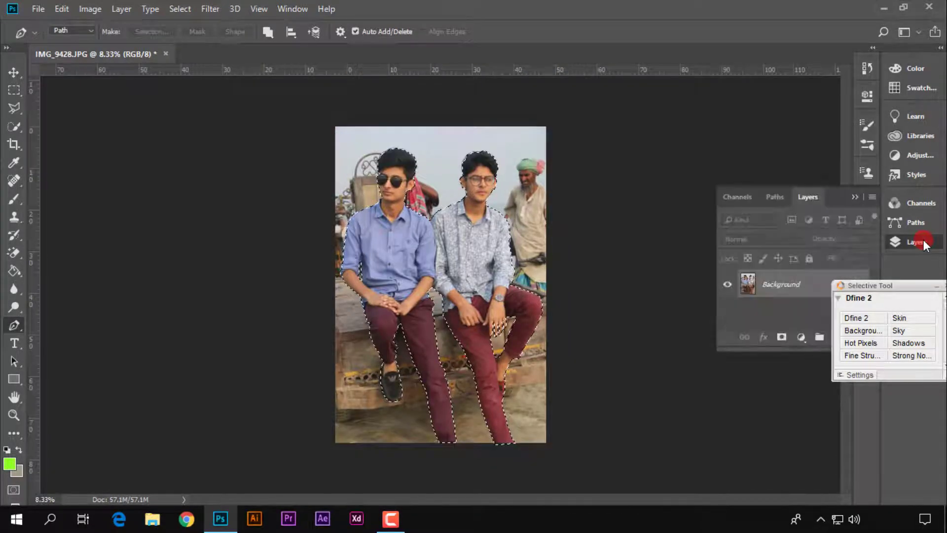
{"action": "left_click_drag", "start_coordinate": [922, 299], "coordinate": [928, 392]}
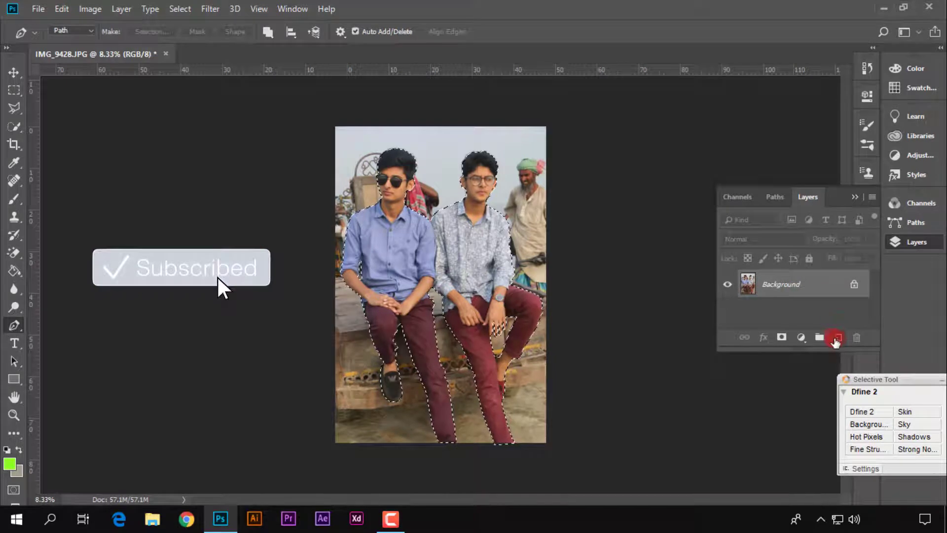
{"action": "left_click", "coordinate": [853, 286]}
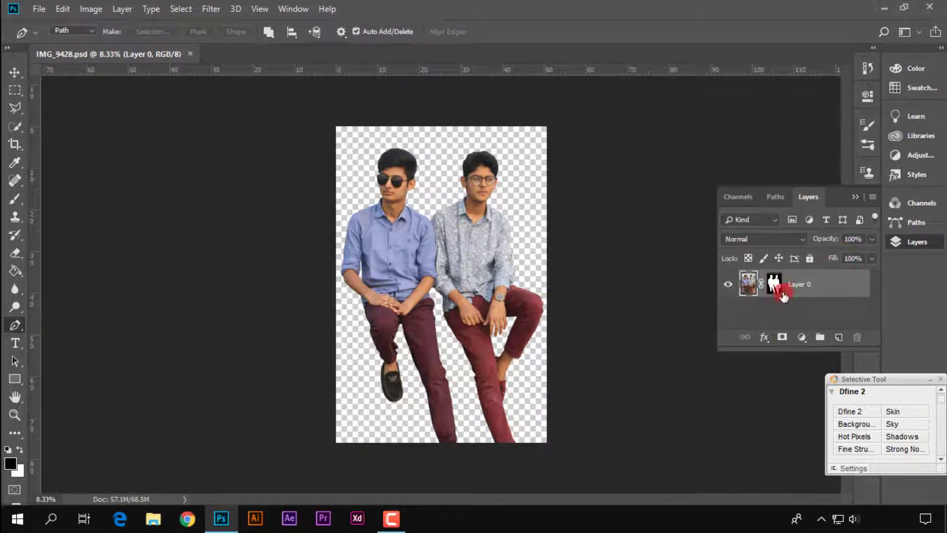
Duplicate the masked Layer 0 and hide the original layer
{"action": "key", "text": "ctrl+j"}
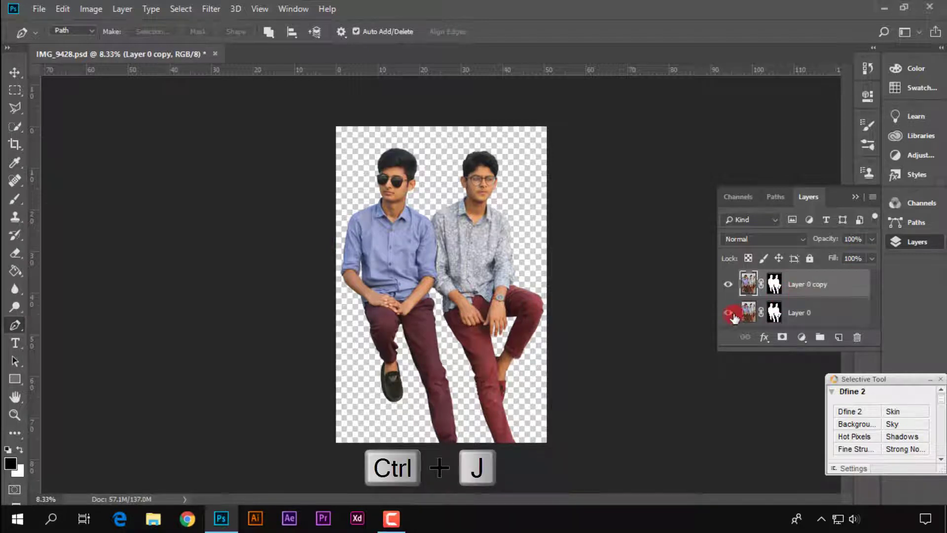
{"action": "left_click", "coordinate": [729, 313]}
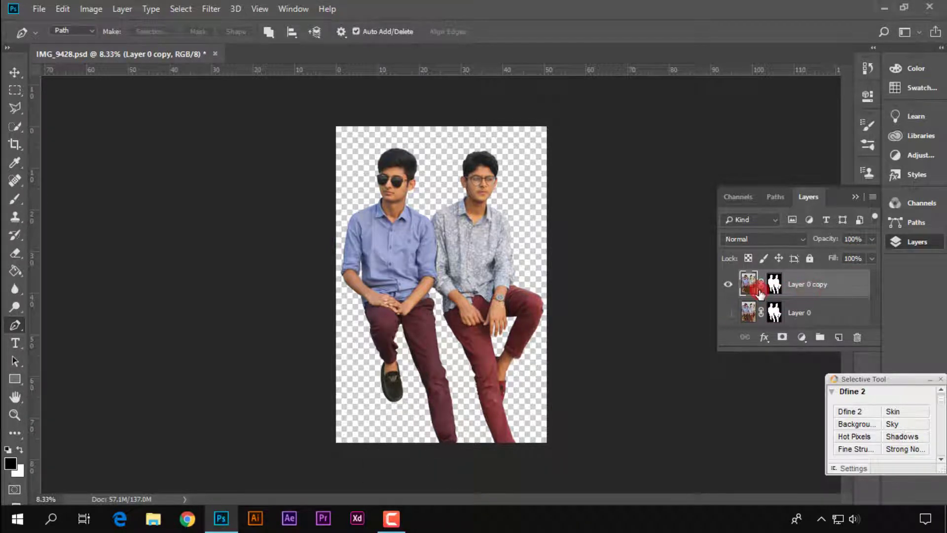
Open the image 2016-audi-q7-23.jpg from New Volume (H:) and collapse the layer list
{"action": "left_click", "coordinate": [37, 10]}
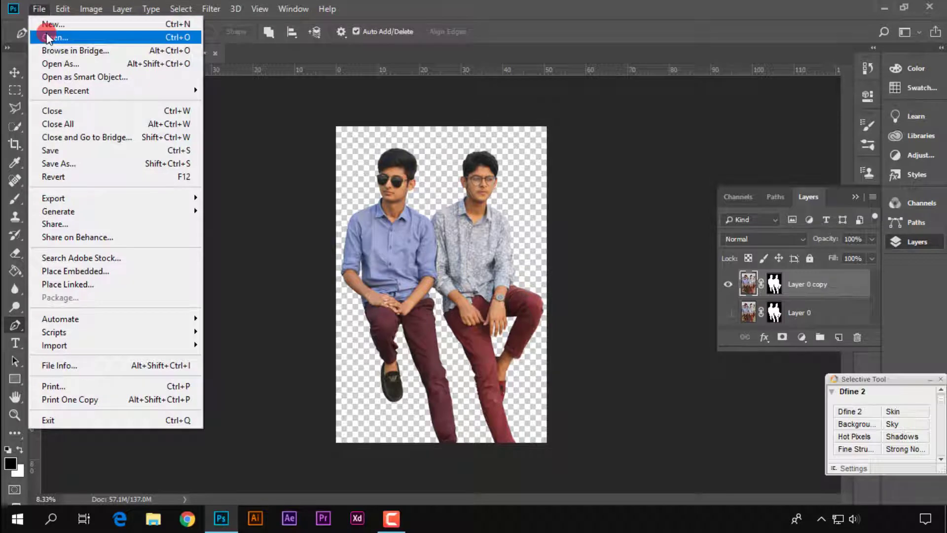
{"action": "left_click", "coordinate": [48, 38]}
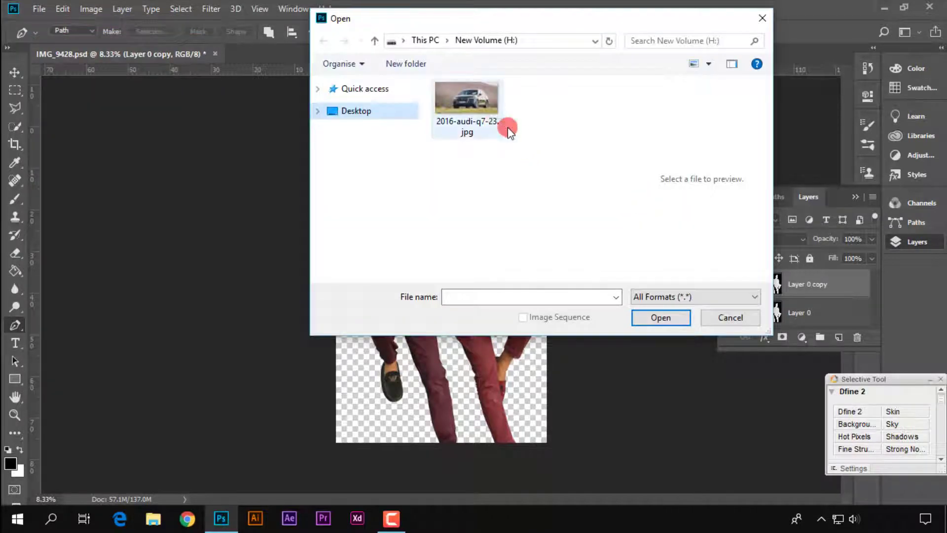
{"action": "double_click", "coordinate": [496, 123]}
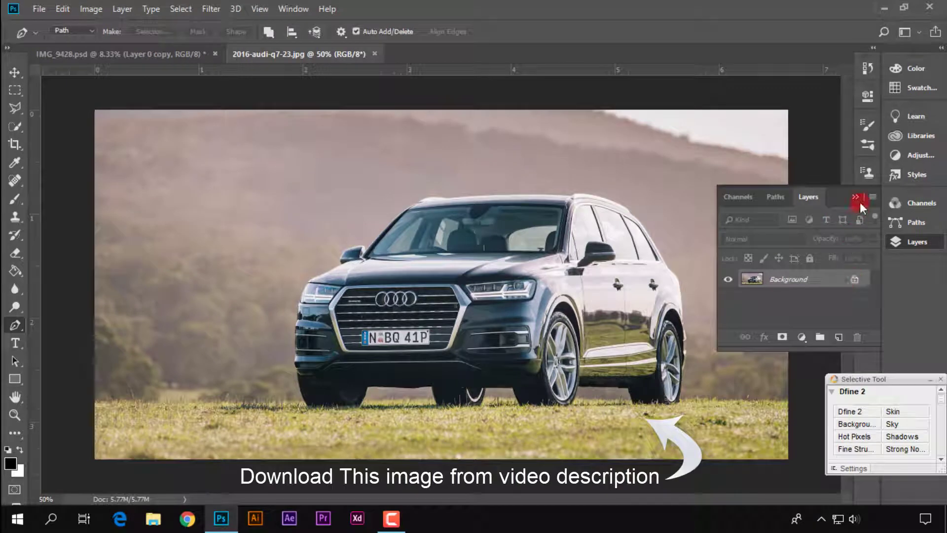
{"action": "left_click", "coordinate": [854, 198]}
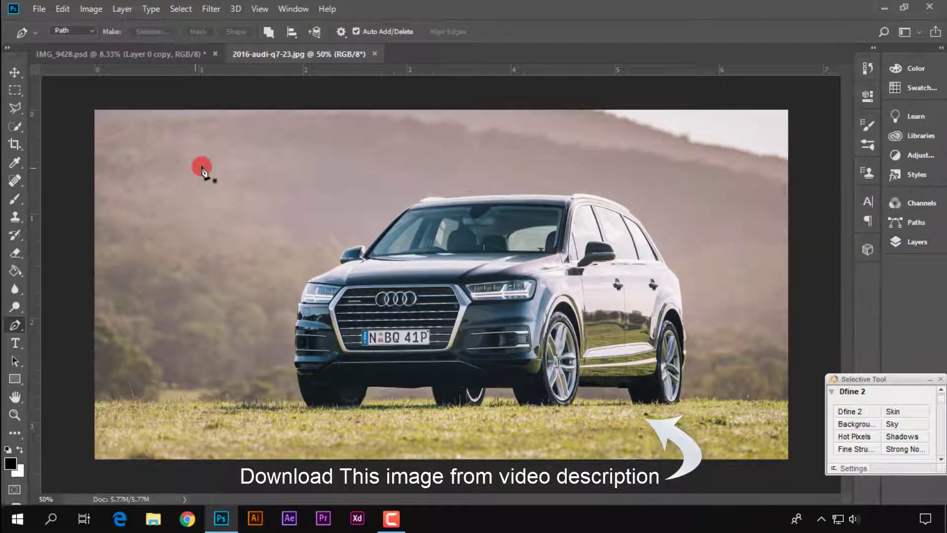
Copy the car picture into the IMG_9428.psd document with the Move tool, placing it over the first man's lap
{"action": "left_click", "coordinate": [16, 72]}
{"action": "left_click_drag", "start_coordinate": [429, 270], "coordinate": [253, 241]}
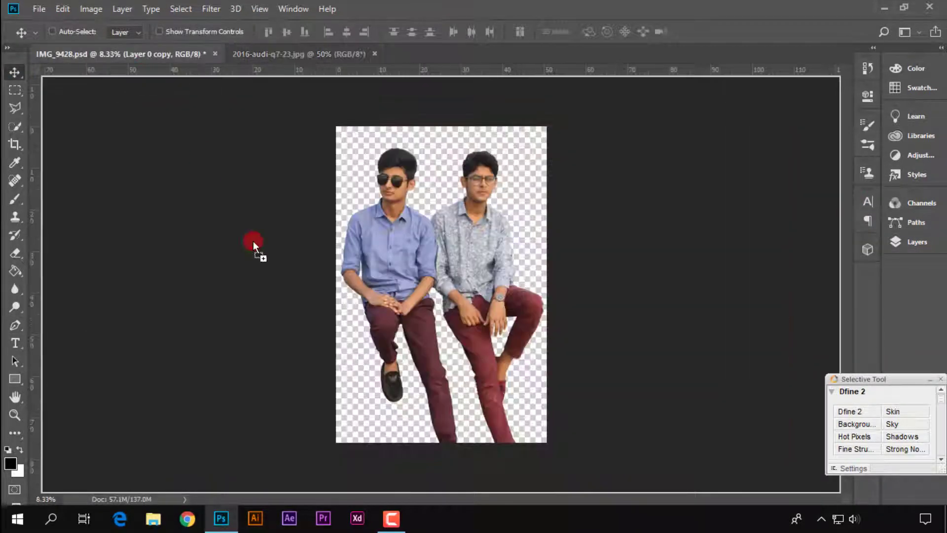
{"action": "left_click_drag", "start_coordinate": [382, 300], "coordinate": [406, 293]}
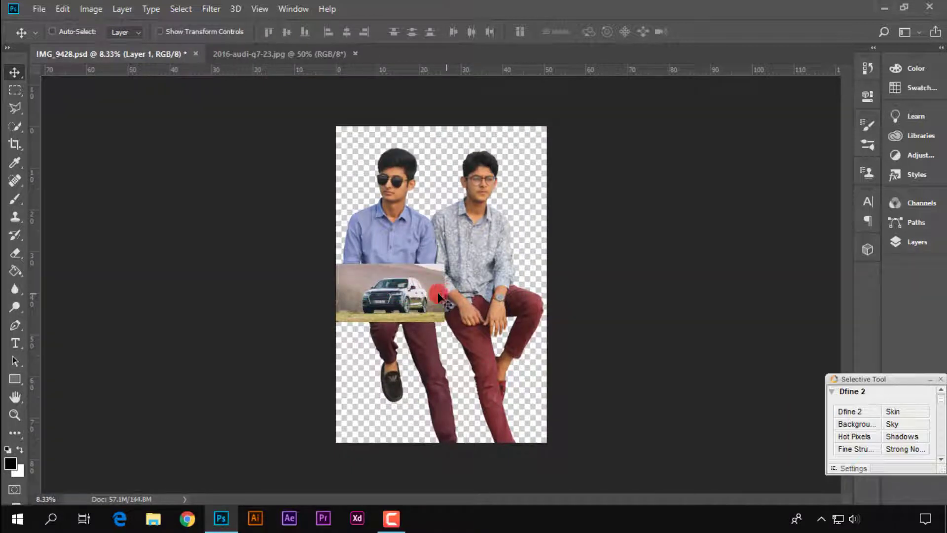
Flip the car picture horizontally, enlarge it to span the canvas width and place it across the men's torsos with Free Transform
{"action": "key", "text": "ctrl+t"}
{"action": "right_click", "coordinate": [407, 291]}
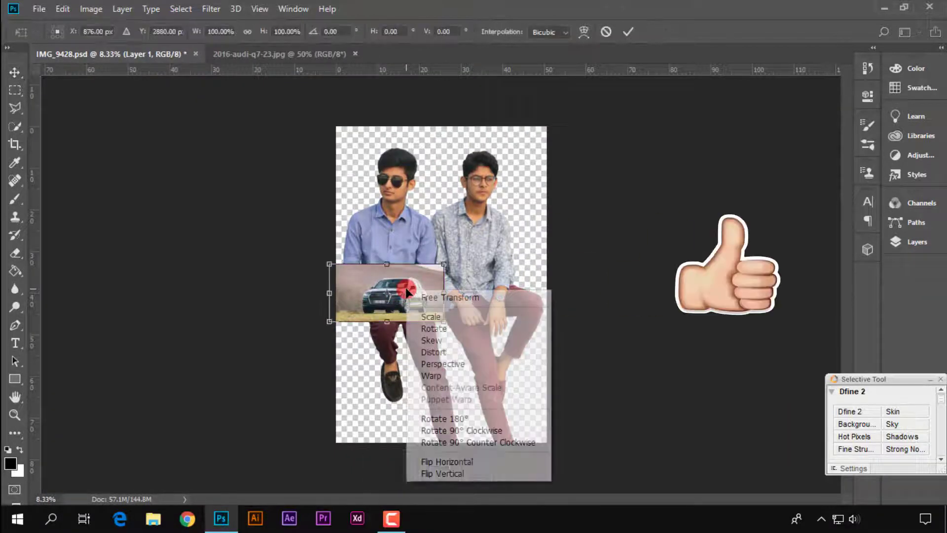
{"action": "left_click", "coordinate": [507, 460]}
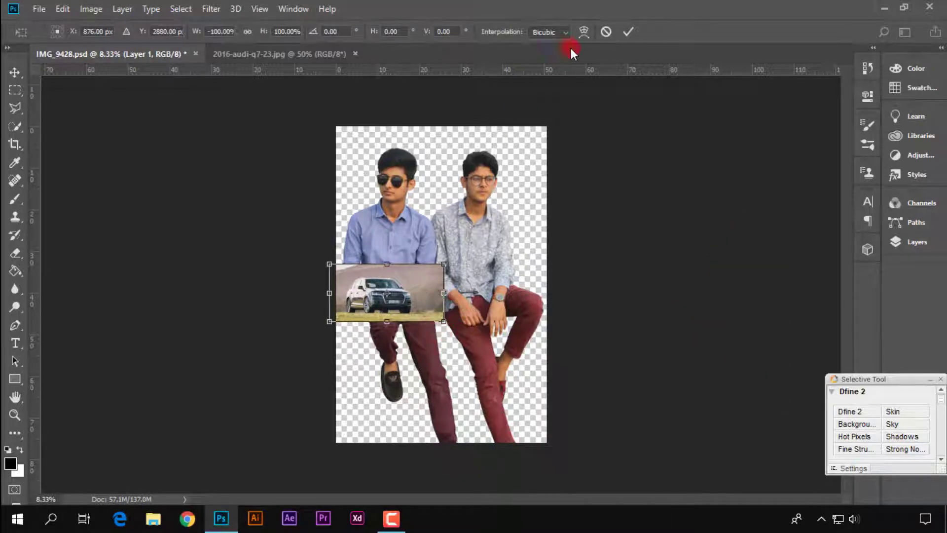
{"action": "left_click_drag", "start_coordinate": [444, 322], "coordinate": [562, 448]}
{"action": "left_click_drag", "start_coordinate": [528, 351], "coordinate": [481, 266]}
{"action": "left_click", "coordinate": [632, 34]}
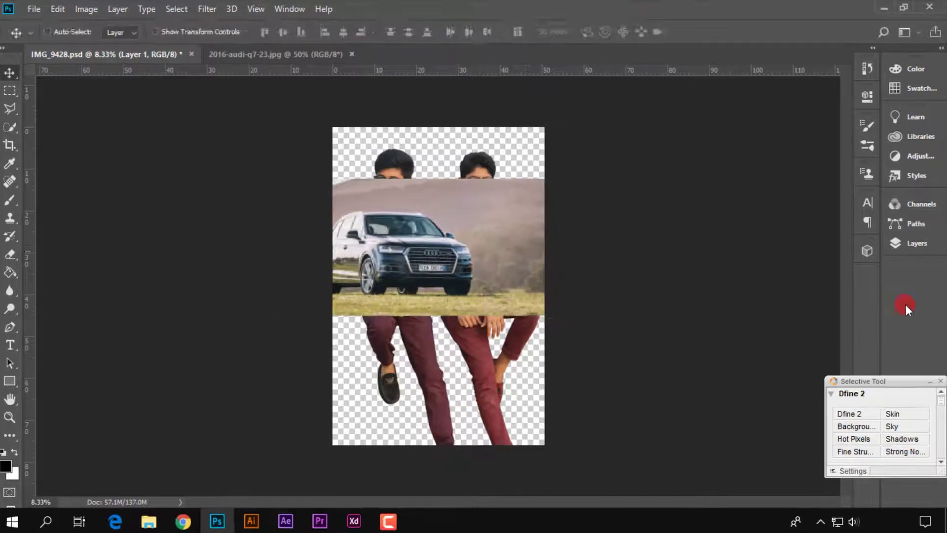
Move Layer 1 with the car below Layer 0 copy so the car sits behind the two men
{"action": "left_click", "coordinate": [901, 245]}
{"action": "scroll", "coordinate": [797, 295], "scroll_direction": "down", "scroll_amount": 2}
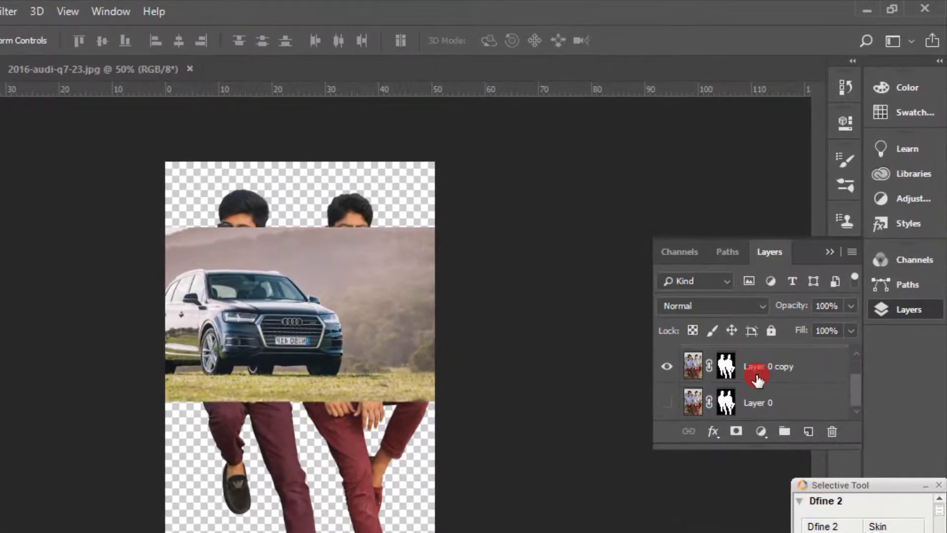
{"action": "scroll", "coordinate": [757, 378], "scroll_direction": "up", "scroll_amount": 1}
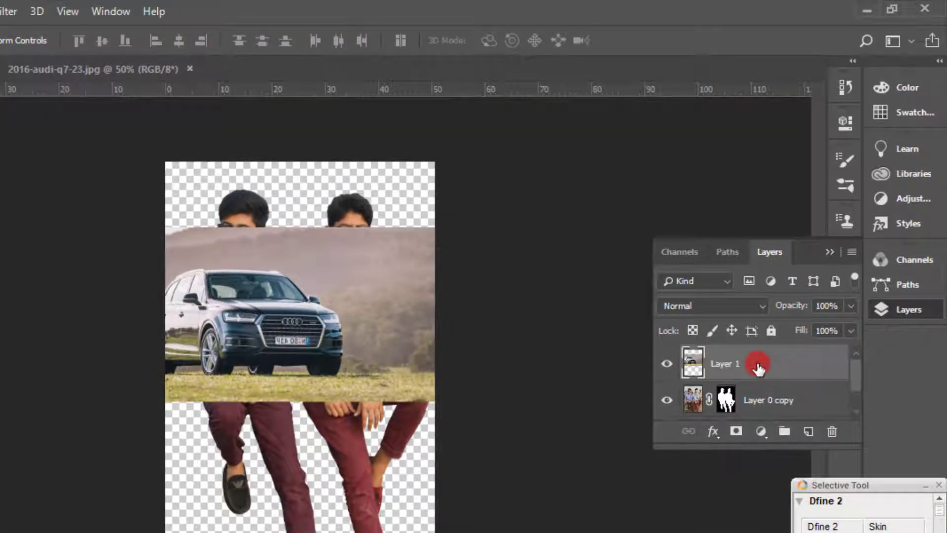
{"action": "scroll", "coordinate": [758, 367], "scroll_direction": "down", "scroll_amount": 1}
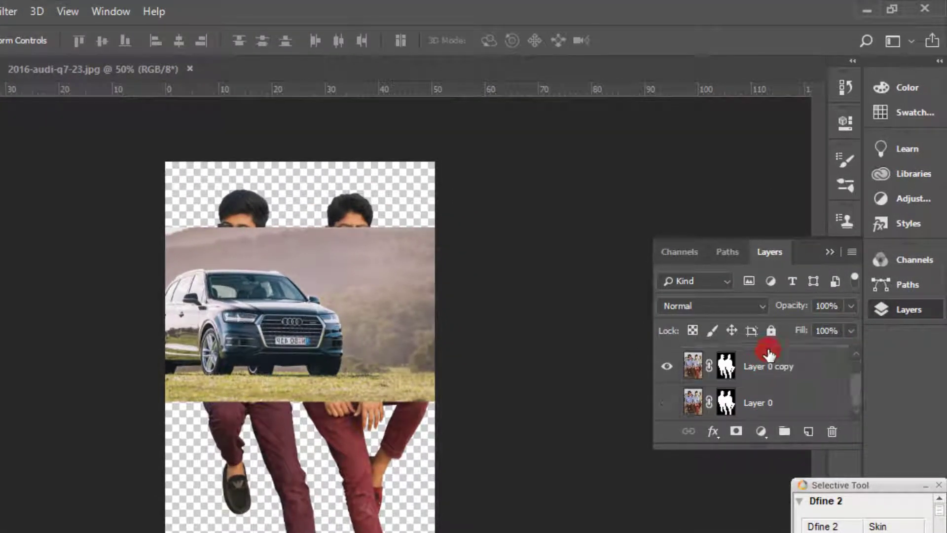
{"action": "scroll", "coordinate": [768, 364], "scroll_direction": "up", "scroll_amount": 1}
{"action": "left_click_drag", "start_coordinate": [769, 364], "coordinate": [797, 396]}
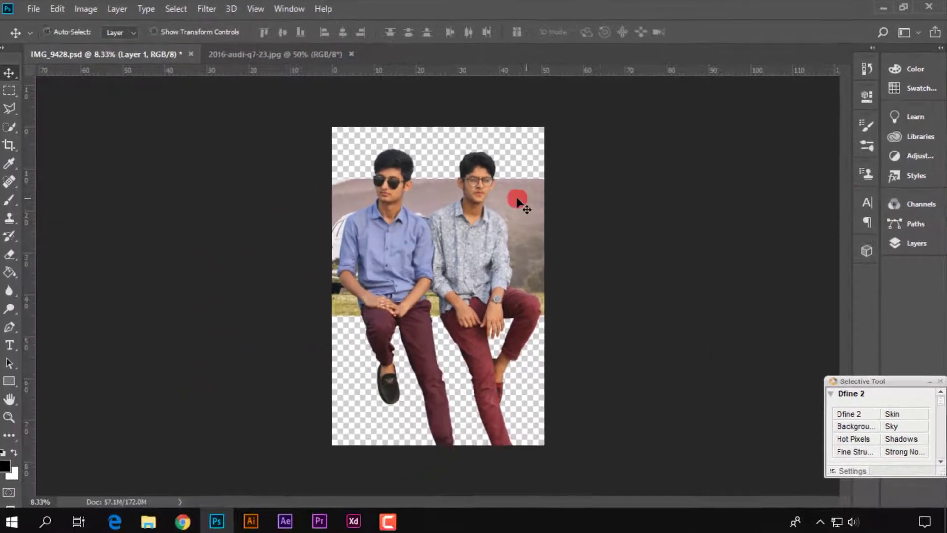
Scale the car picture proportionally to about 232% and position its grille and headlights behind the men's legs
{"action": "key", "text": "ctrl+t"}
{"action": "left_click_drag", "start_coordinate": [429, 233], "coordinate": [393, 153]}
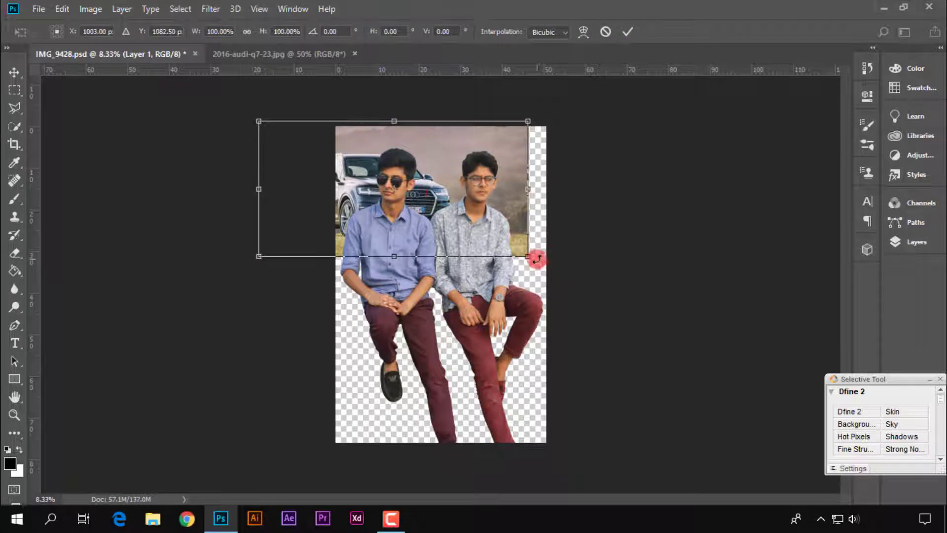
{"action": "left_click_drag", "start_coordinate": [530, 254], "coordinate": [662, 324]}
{"action": "left_click_drag", "start_coordinate": [558, 271], "coordinate": [484, 395]}
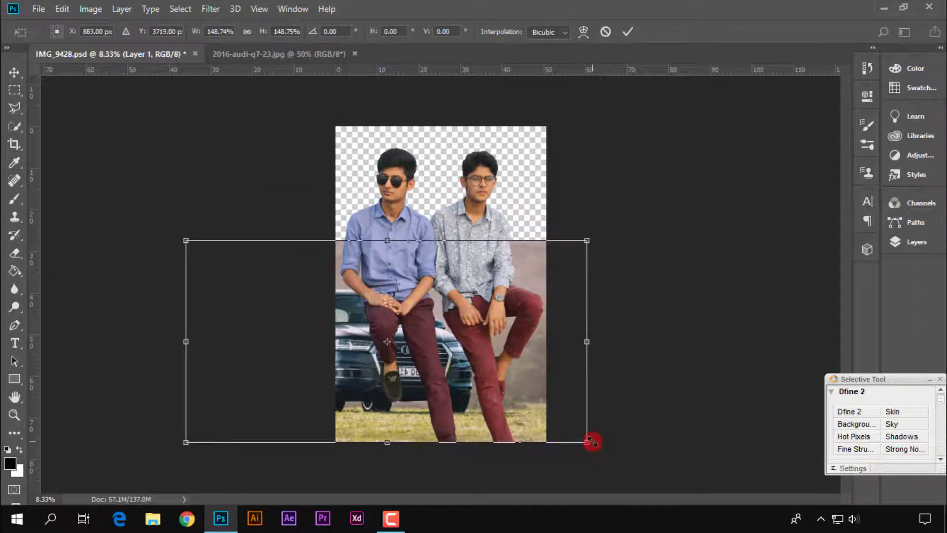
{"action": "left_click_drag", "start_coordinate": [592, 440], "coordinate": [680, 525]}
{"action": "left_click_drag", "start_coordinate": [648, 454], "coordinate": [628, 425]}
{"action": "left_click_drag", "start_coordinate": [672, 463], "coordinate": [664, 424]}
{"action": "mouse_move", "coordinate": [712, 477]}
{"action": "left_mouse_down"}
{"action": "mouse_move", "coordinate": [710, 486]}
{"action": "mouse_move", "coordinate": [745, 480]}
{"action": "mouse_move", "coordinate": [697, 473]}
{"action": "mouse_move", "coordinate": [709, 470]}
{"action": "left_mouse_up"}
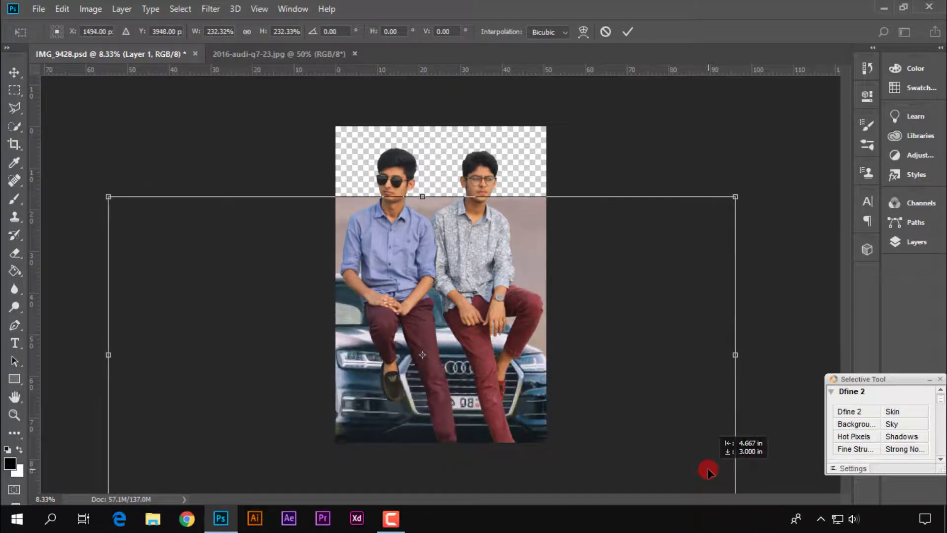
{"action": "left_click_drag", "start_coordinate": [537, 337], "coordinate": [539, 336]}
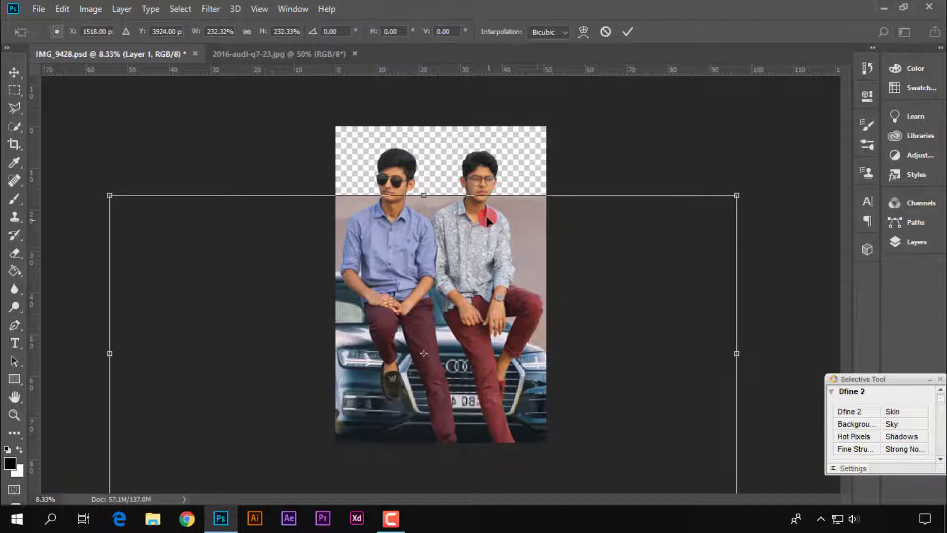
Stretch the car picture to about 246% width and 293% height so its background reaches the canvas's upper edge
{"action": "left_click_drag", "start_coordinate": [432, 199], "coordinate": [424, 156]}
{"action": "left_click_drag", "start_coordinate": [449, 284], "coordinate": [429, 281]}
{"action": "left_click_drag", "start_coordinate": [544, 340], "coordinate": [537, 347]}
{"action": "left_click_drag", "start_coordinate": [709, 341], "coordinate": [737, 343]}
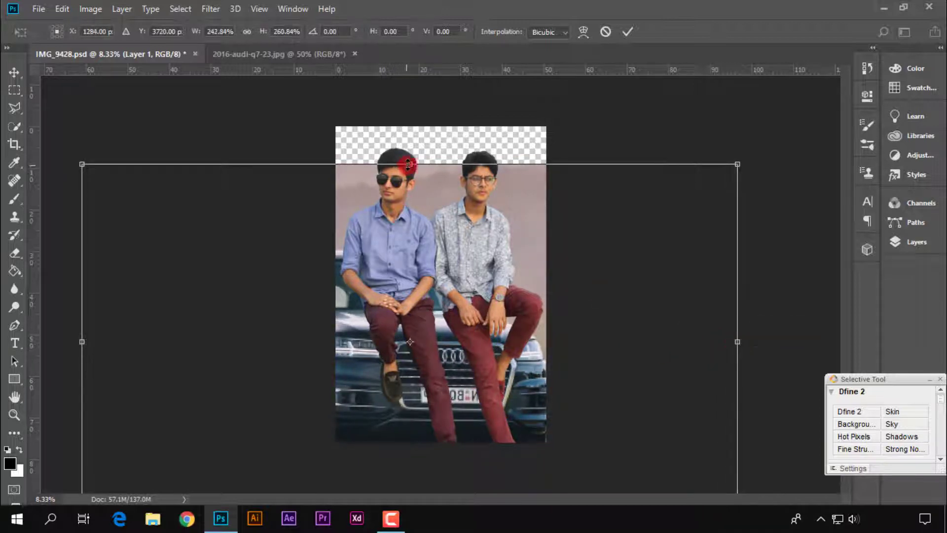
{"action": "left_click_drag", "start_coordinate": [409, 165], "coordinate": [412, 128]}
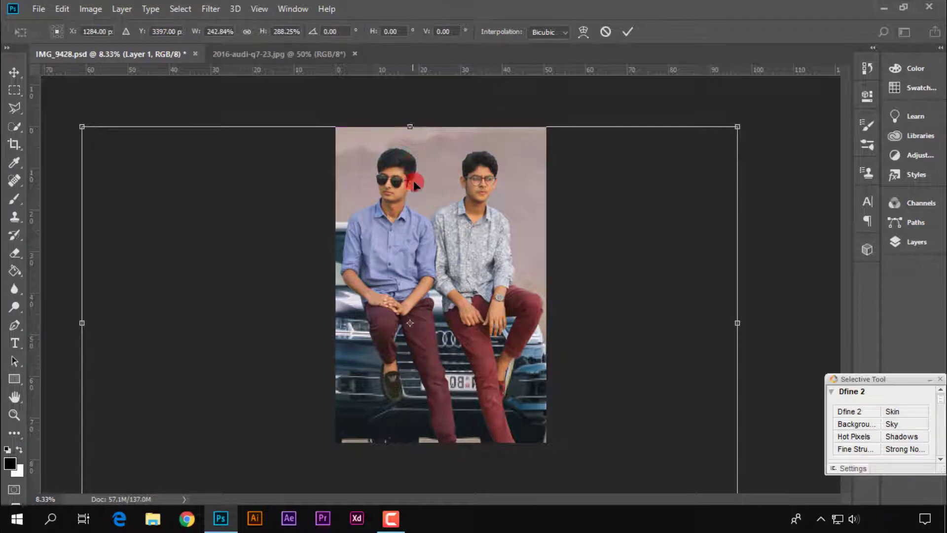
{"action": "mouse_move", "coordinate": [421, 190]}
{"action": "left_mouse_down"}
{"action": "mouse_move", "coordinate": [417, 206]}
{"action": "mouse_move", "coordinate": [406, 198]}
{"action": "left_mouse_up"}
{"action": "left_click_drag", "start_coordinate": [397, 133], "coordinate": [398, 127]}
{"action": "left_click_drag", "start_coordinate": [724, 329], "coordinate": [734, 326]}
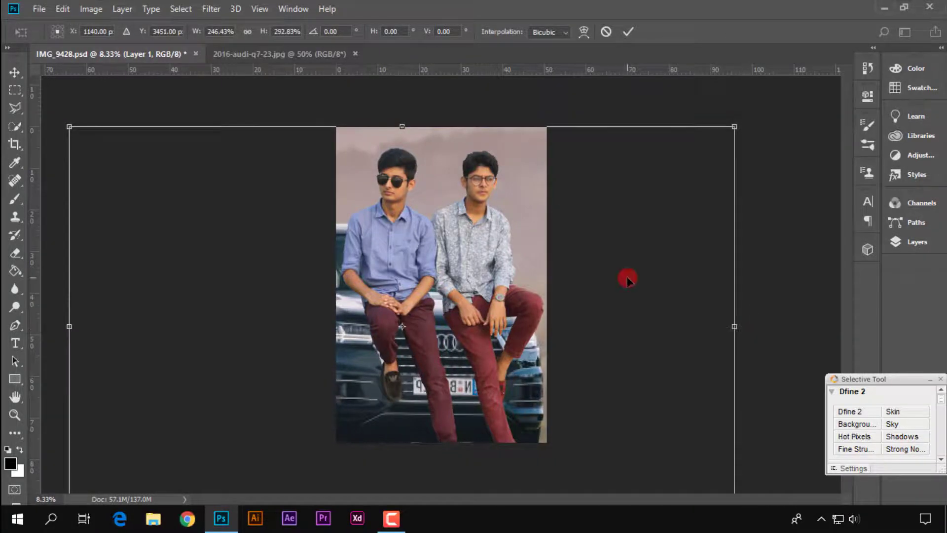
Enlarge the car picture to about 258% width and 303% height, fine-tune its position and apply the transform
{"action": "key", "text": "ctrl+minus"}
{"action": "left_click_drag", "start_coordinate": [412, 468], "coordinate": [413, 471]}
{"action": "mouse_move", "coordinate": [660, 317]}
{"action": "left_mouse_down"}
{"action": "mouse_move", "coordinate": [670, 318]}
{"action": "mouse_move", "coordinate": [652, 329]}
{"action": "left_mouse_up"}
{"action": "left_click_drag", "start_coordinate": [419, 168], "coordinate": [419, 161]}
{"action": "mouse_move", "coordinate": [672, 314]}
{"action": "left_mouse_down"}
{"action": "mouse_move", "coordinate": [632, 323]}
{"action": "mouse_move", "coordinate": [673, 314]}
{"action": "left_mouse_up"}
{"action": "left_click_drag", "start_coordinate": [416, 160], "coordinate": [420, 158]}
{"action": "left_click_drag", "start_coordinate": [481, 342], "coordinate": [477, 343]}
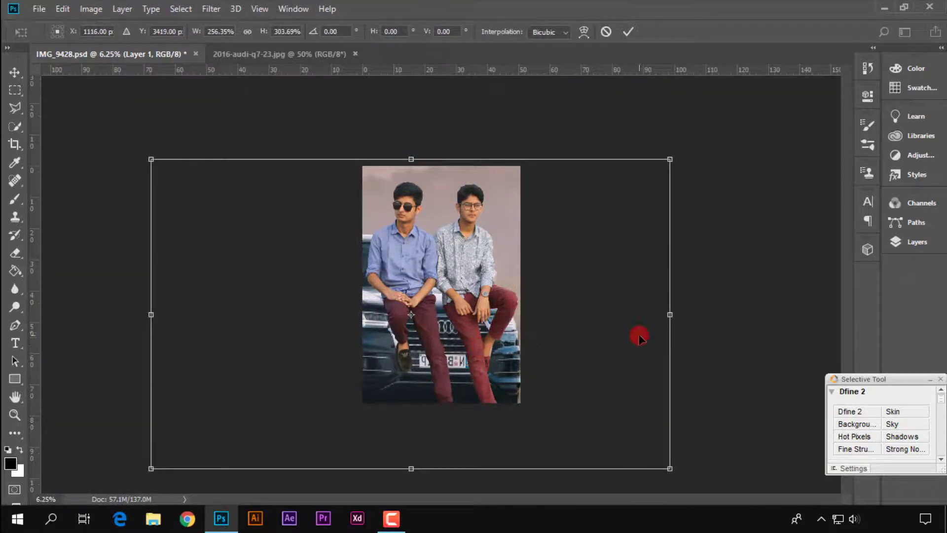
{"action": "left_click_drag", "start_coordinate": [671, 317], "coordinate": [676, 316]}
{"action": "left_click_drag", "start_coordinate": [553, 316], "coordinate": [552, 316]}
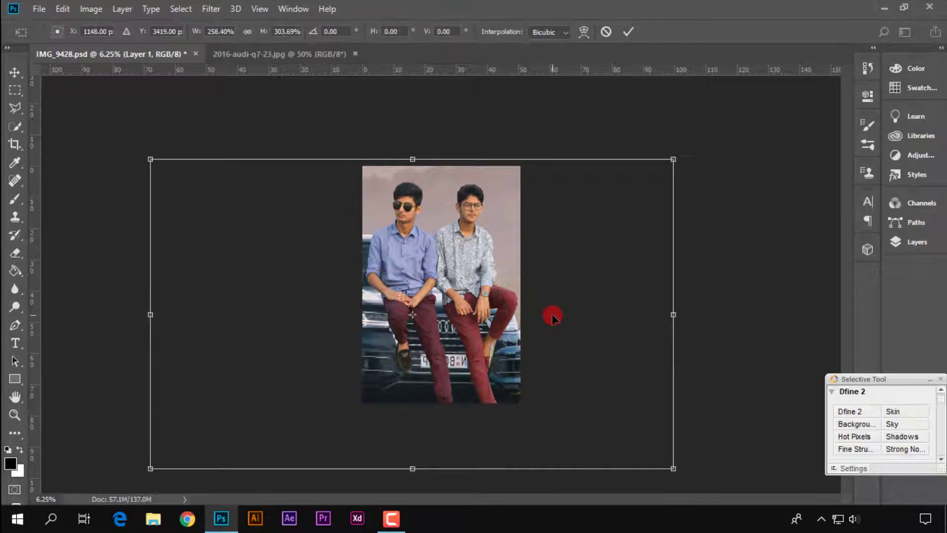
{"action": "left_click_drag", "start_coordinate": [419, 159], "coordinate": [419, 160]}
{"action": "key", "text": "Return"}
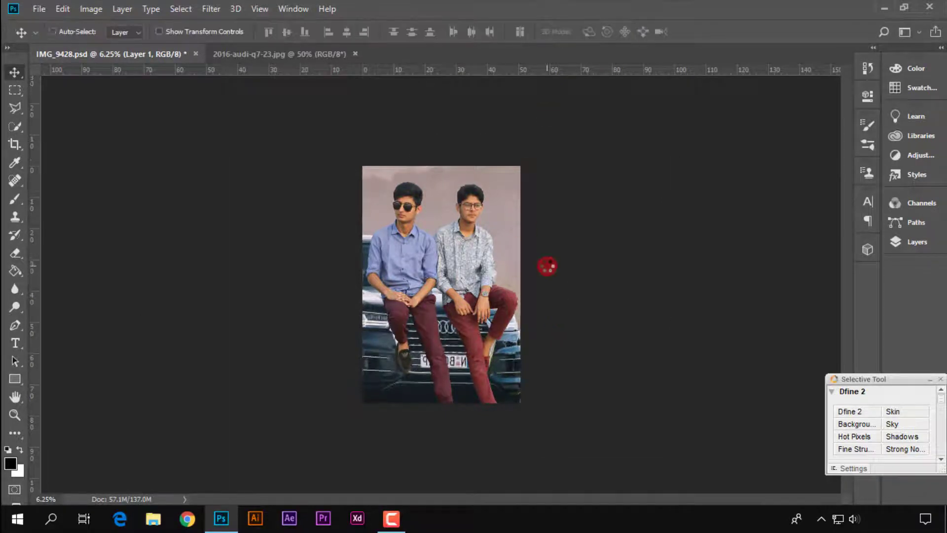
Transform the car picture again, stretching it to about 102.5% width and 101.3% height, and apply the change
{"action": "key", "text": "ctrl+plus"}
{"action": "scroll", "coordinate": [547, 261], "scroll_direction": "up", "scroll_amount": 2}
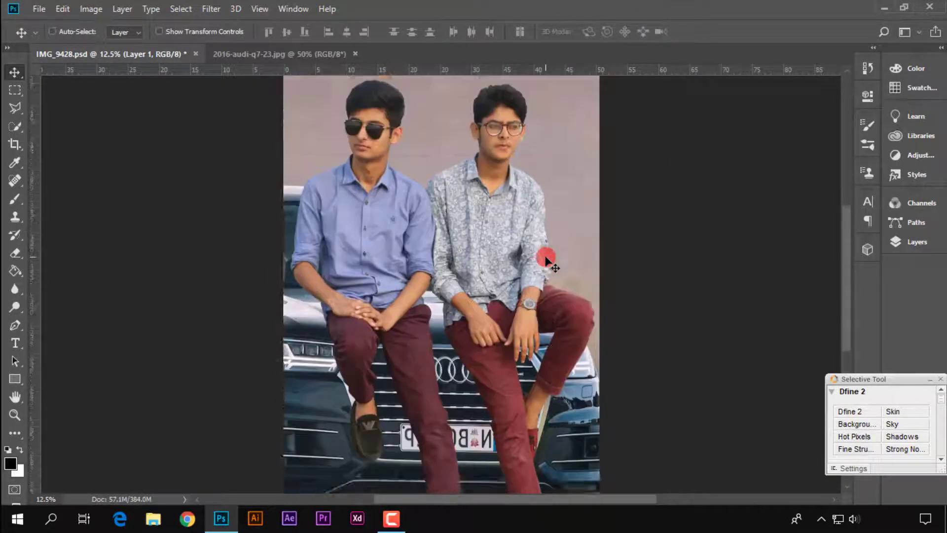
{"action": "scroll", "coordinate": [546, 260], "scroll_direction": "down", "scroll_amount": 3}
{"action": "scroll", "coordinate": [547, 261], "scroll_direction": "up", "scroll_amount": 1}
{"action": "key", "text": "ctrl+minus"}
{"action": "key", "text": "ctrl+t"}
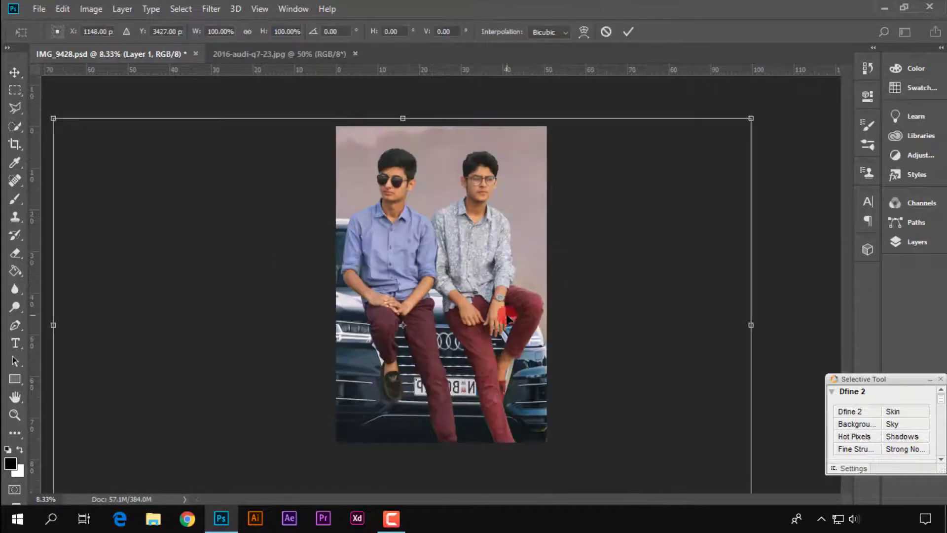
{"action": "left_click_drag", "start_coordinate": [147, 315], "coordinate": [142, 318]}
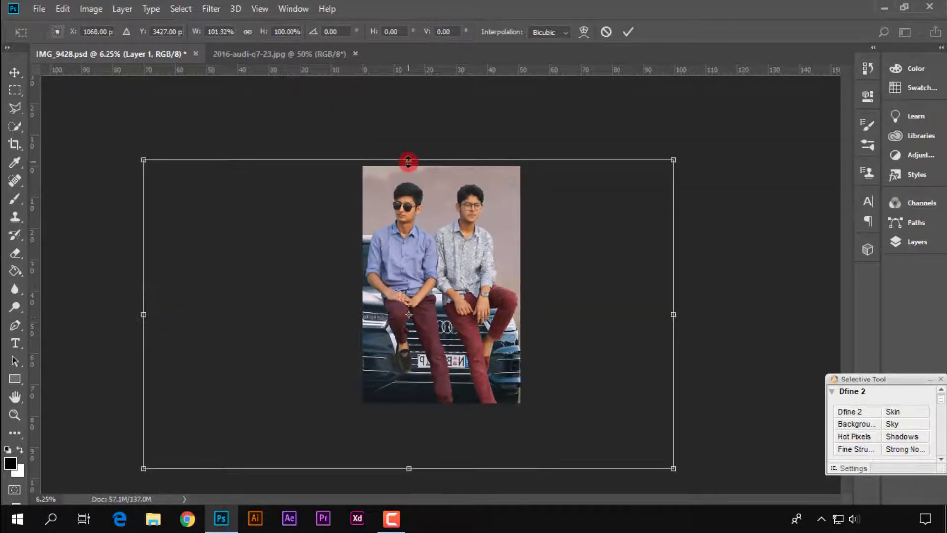
{"action": "left_click_drag", "start_coordinate": [409, 159], "coordinate": [416, 156]}
{"action": "left_click_drag", "start_coordinate": [673, 312], "coordinate": [678, 314]}
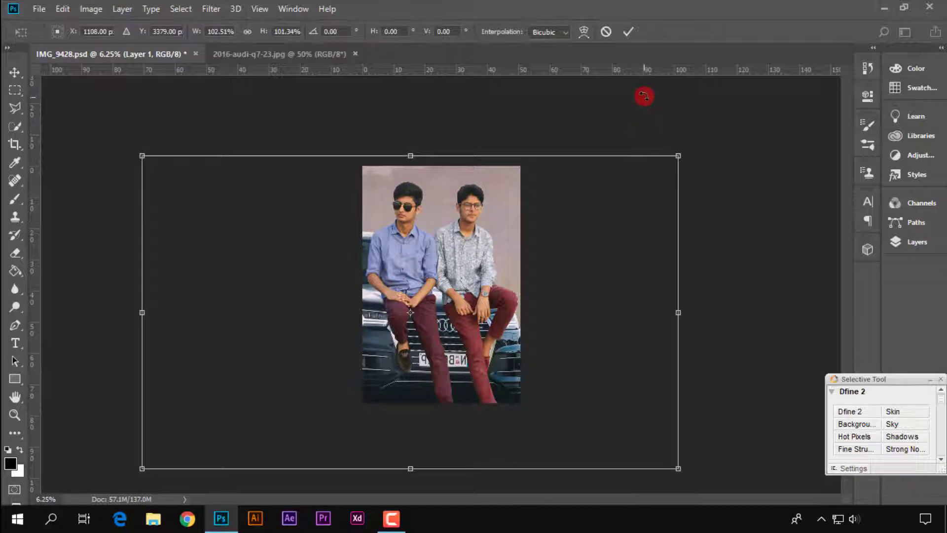
{"action": "left_click", "coordinate": [628, 36]}
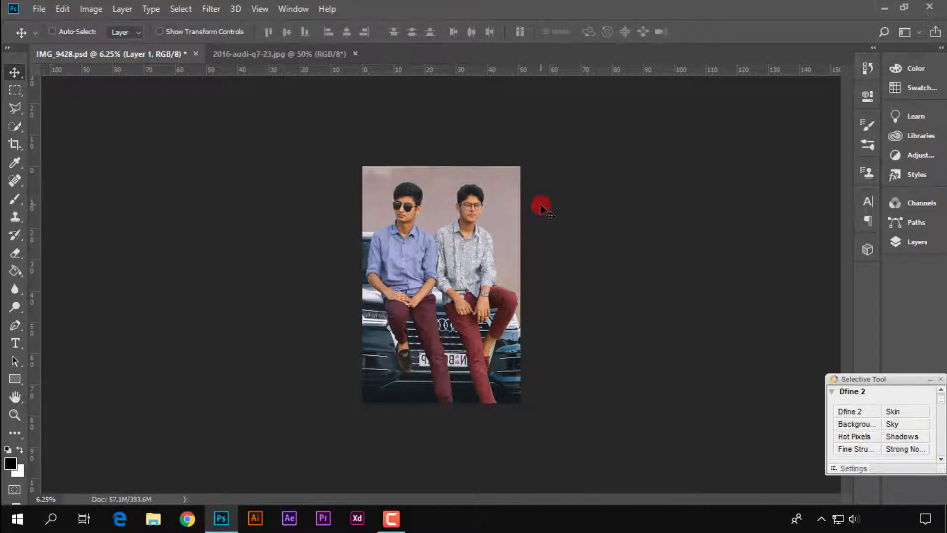
{"action": "left_click", "coordinate": [15, 414]}
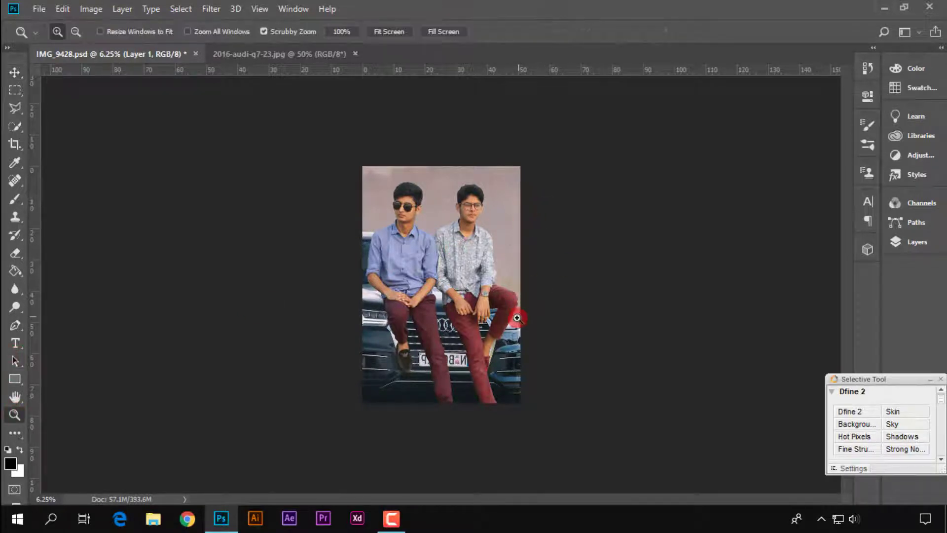
{"action": "left_click", "coordinate": [388, 32]}
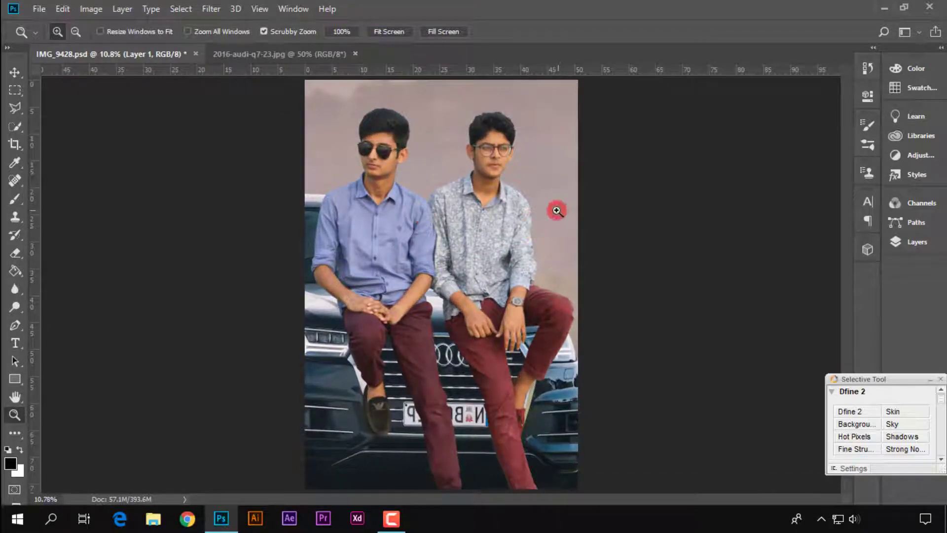
{"action": "key", "text": "ctrl+e"}
{"action": "key", "text": "ctrl+minus"}
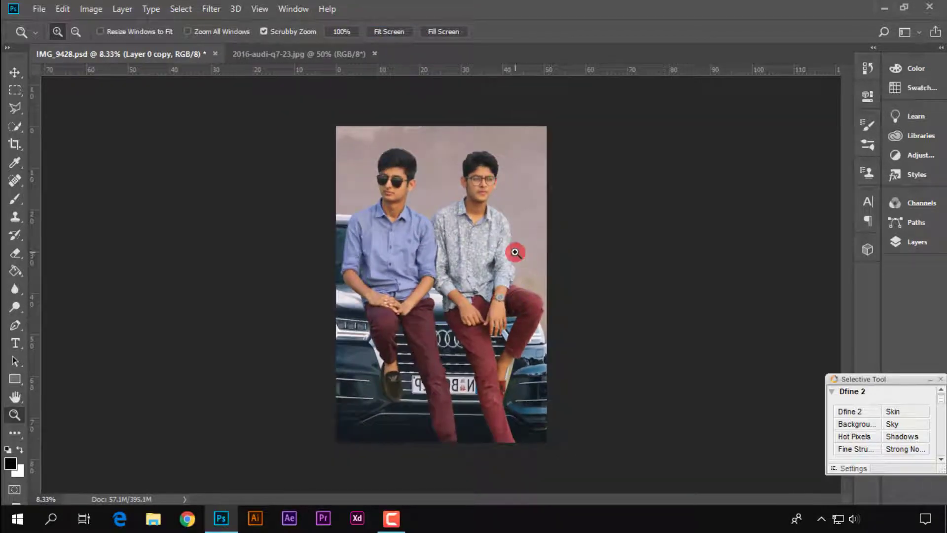
{"action": "key", "text": "ctrl+t"}
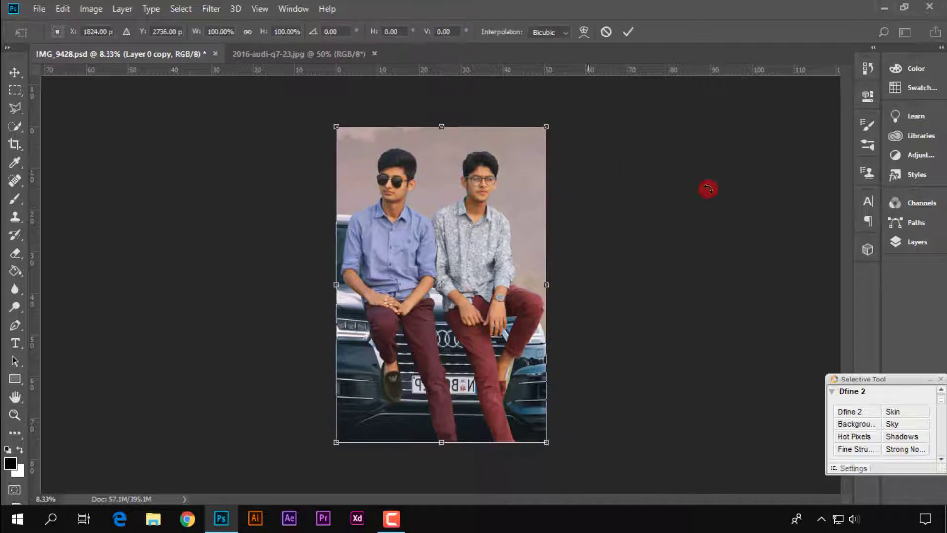
{"action": "left_click", "coordinate": [917, 241]}
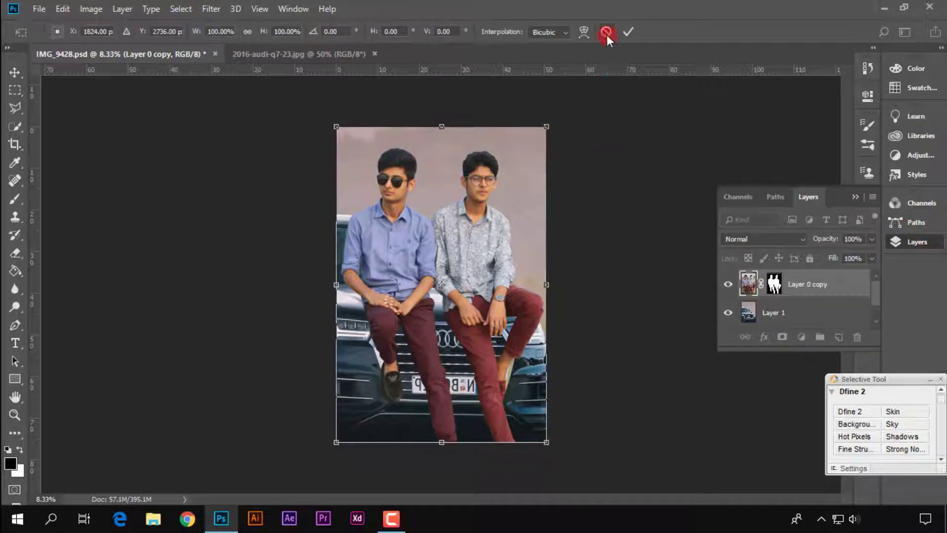
{"action": "left_click", "coordinate": [606, 32]}
Stretch Layer 1 with the car to about 102.1% width and 100.9% height and apply the transform
{"action": "left_click", "coordinate": [791, 308]}
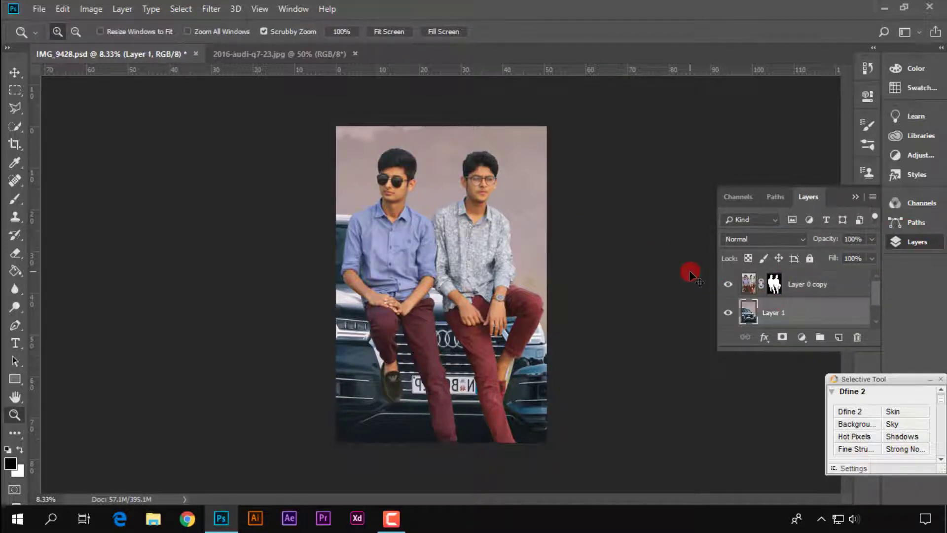
{"action": "key", "text": "ctrl+t"}
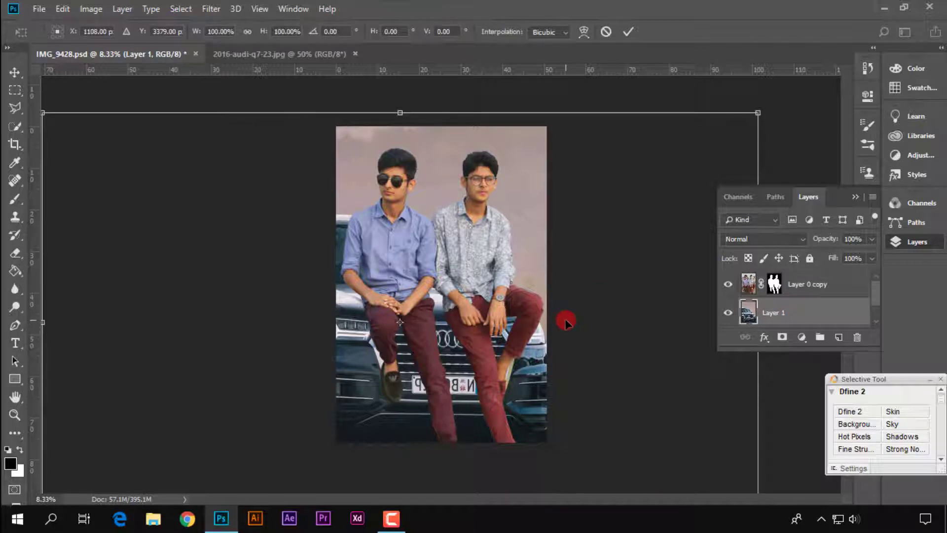
{"action": "left_click_drag", "start_coordinate": [758, 146], "coordinate": [763, 146]}
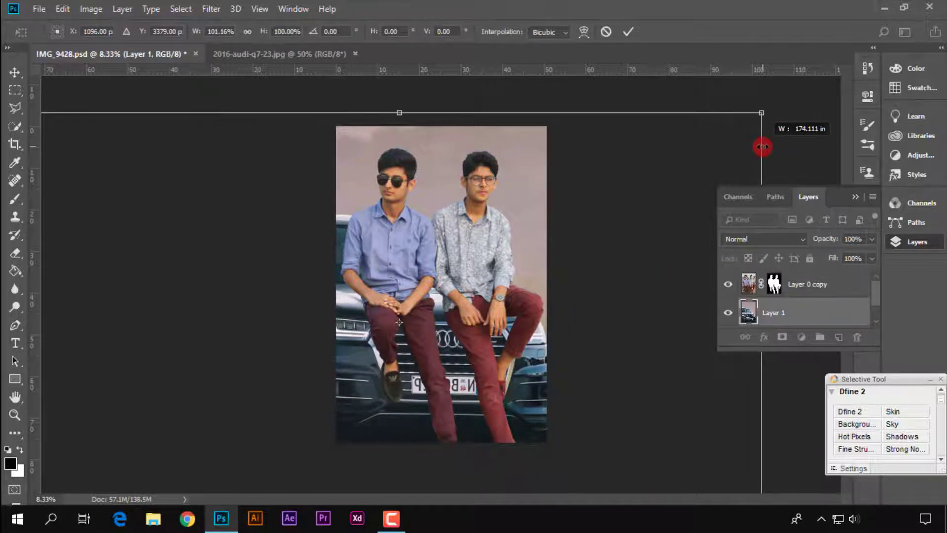
{"action": "key", "text": "ctrl+minus"}
{"action": "left_click_drag", "start_coordinate": [137, 312], "coordinate": [133, 312]}
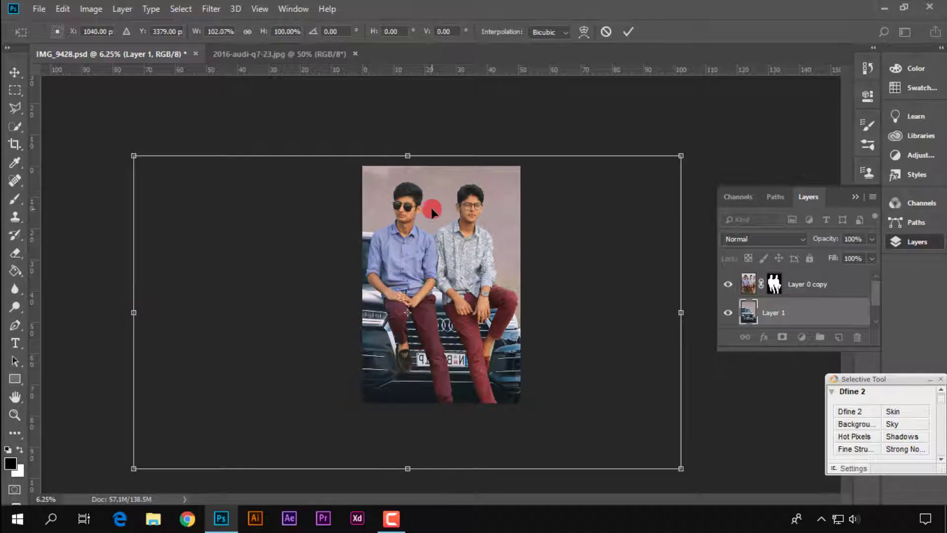
{"action": "left_click_drag", "start_coordinate": [411, 468], "coordinate": [412, 471]}
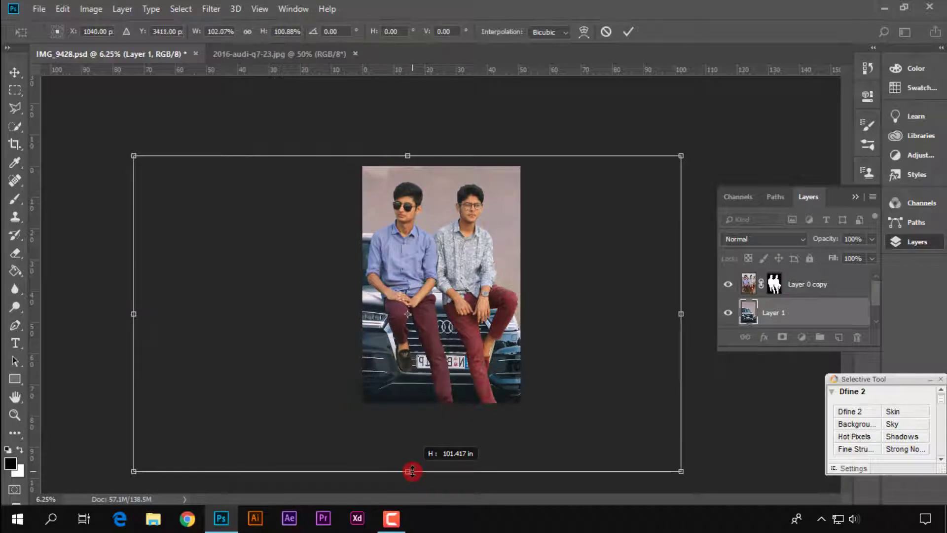
{"action": "left_click", "coordinate": [629, 32]}
{"action": "key", "text": "z"}
{"action": "key", "text": "ctrl+plus"}
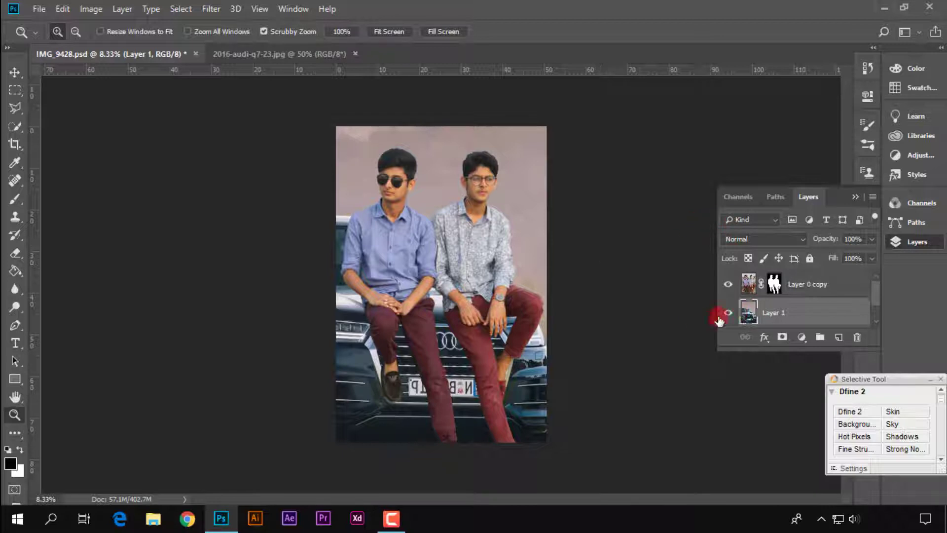
Add a new empty layer directly above Layer 1, beneath the cut-out men's layer
{"action": "left_click_drag", "start_coordinate": [806, 291], "coordinate": [785, 308]}
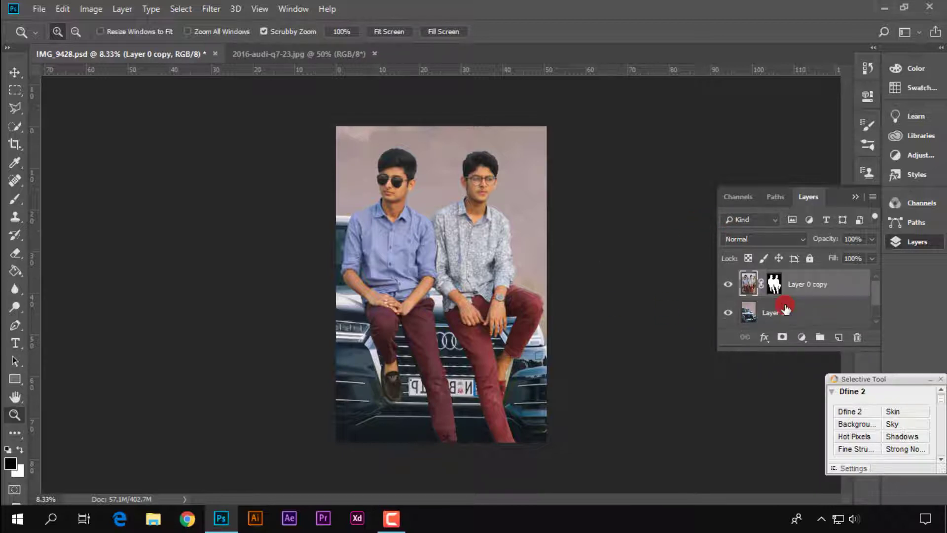
{"action": "left_click", "coordinate": [814, 312]}
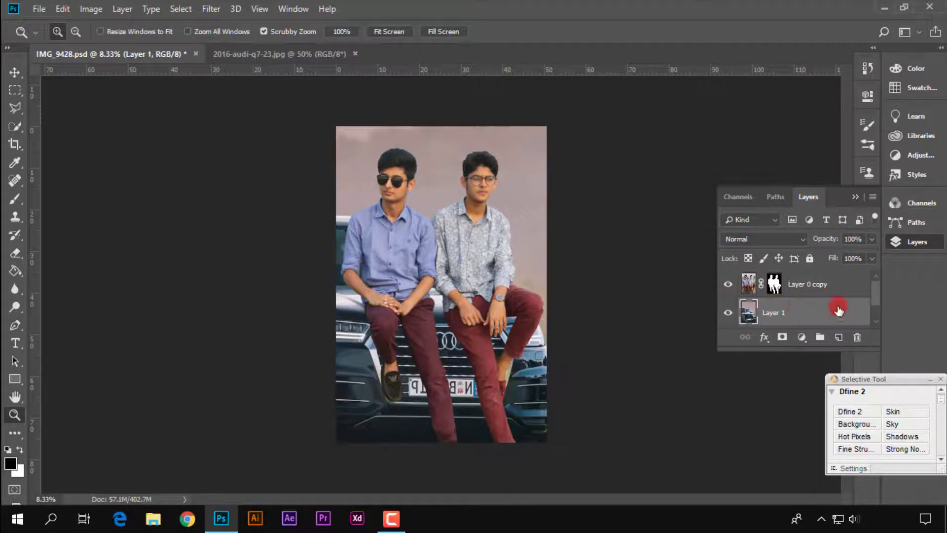
{"action": "left_click", "coordinate": [825, 290]}
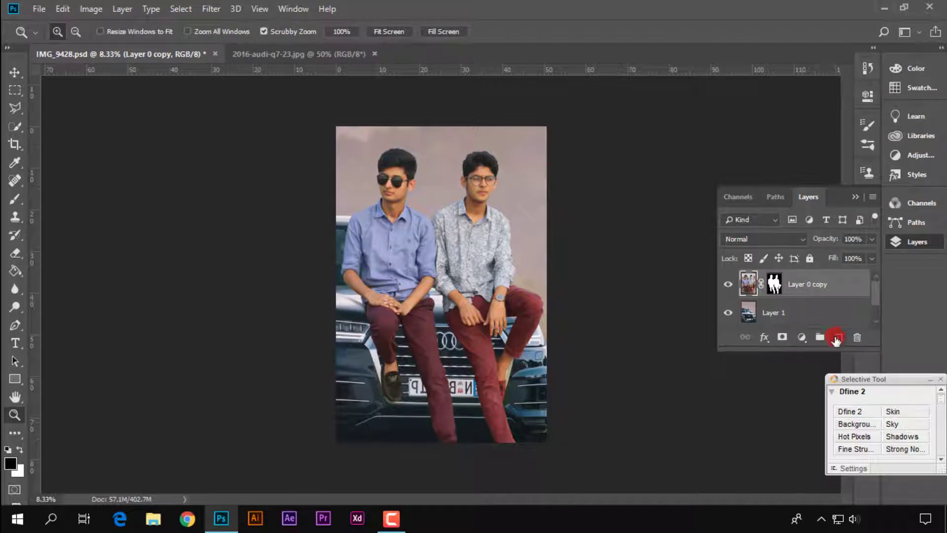
{"action": "left_click", "coordinate": [837, 338], "text": "ctrl"}
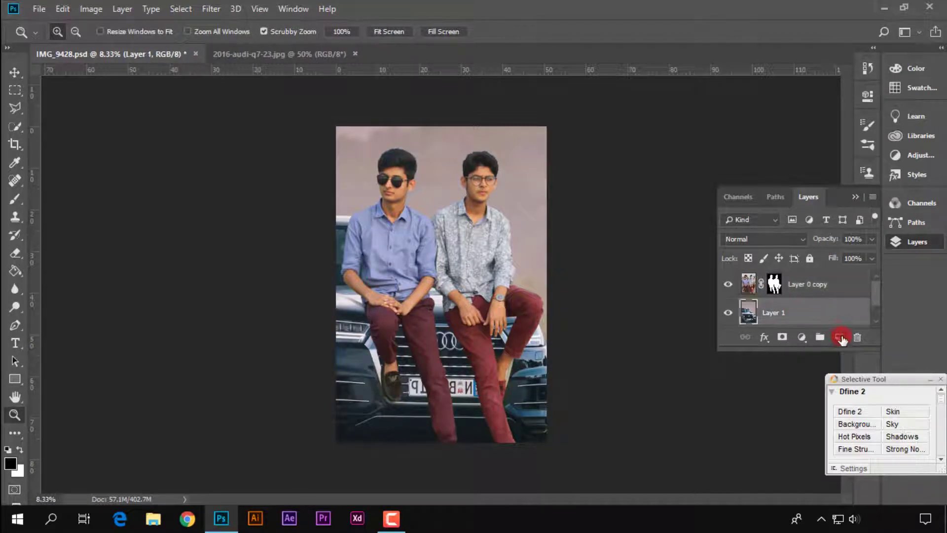
{"action": "left_click", "coordinate": [856, 197]}
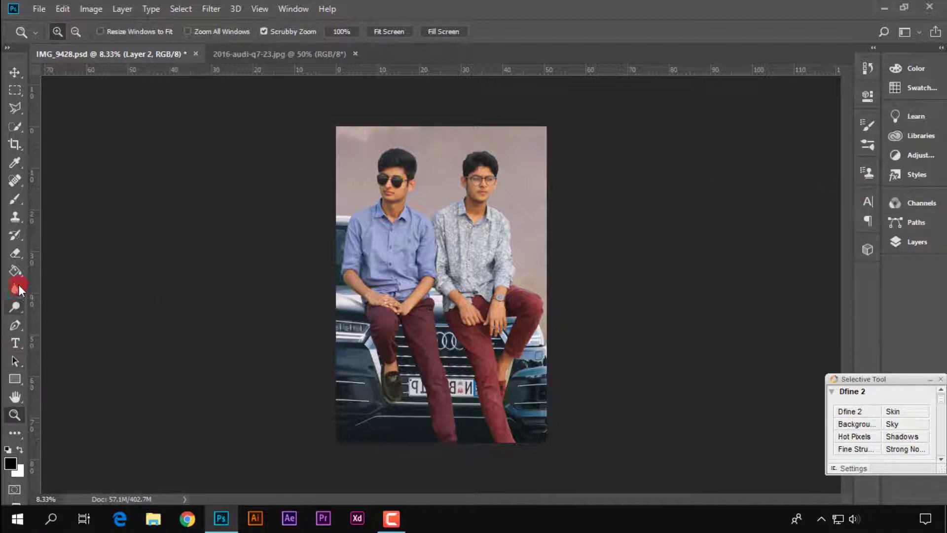
Brush a soft black shadow onto the car along the patterned-shirt man's straight thigh, beside the Audi rings
{"action": "left_click", "coordinate": [15, 199]}
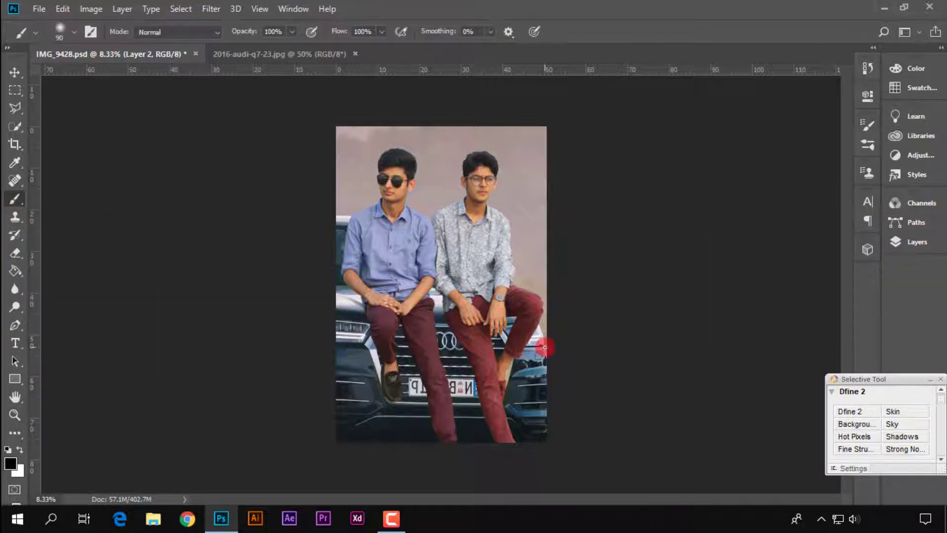
{"action": "scroll", "coordinate": [544, 347], "scroll_direction": "up", "scroll_amount": 5}
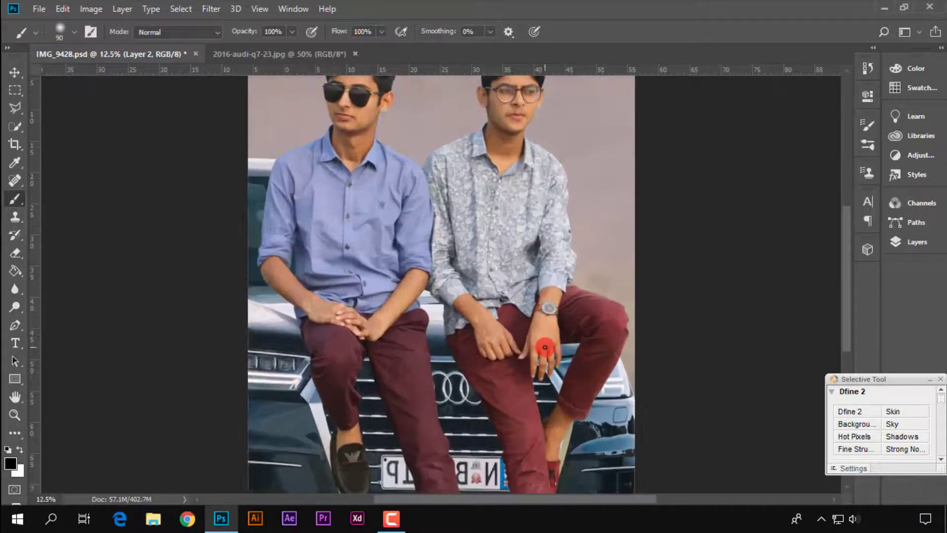
{"action": "scroll", "coordinate": [545, 347], "scroll_direction": "down", "scroll_amount": 6}
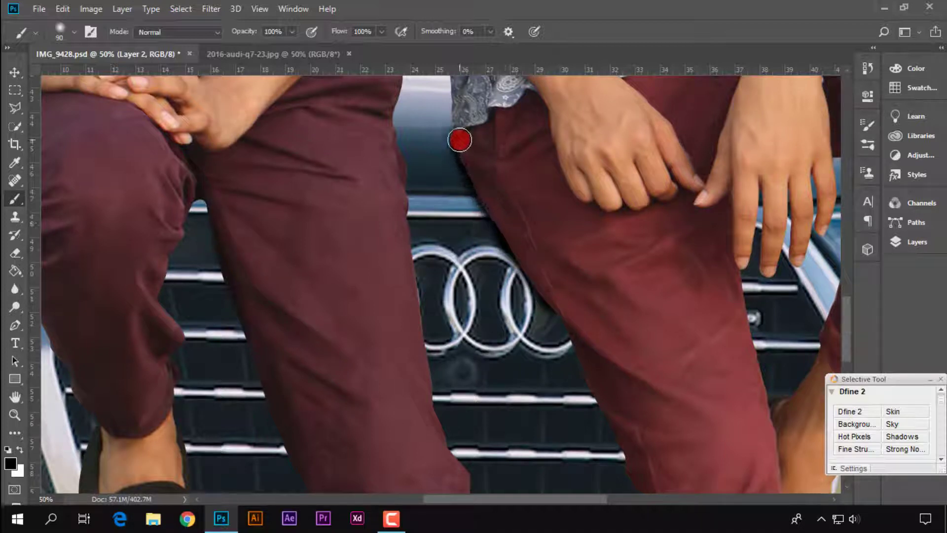
{"action": "left_click", "coordinate": [916, 241]}
{"action": "left_click", "coordinate": [915, 241]}
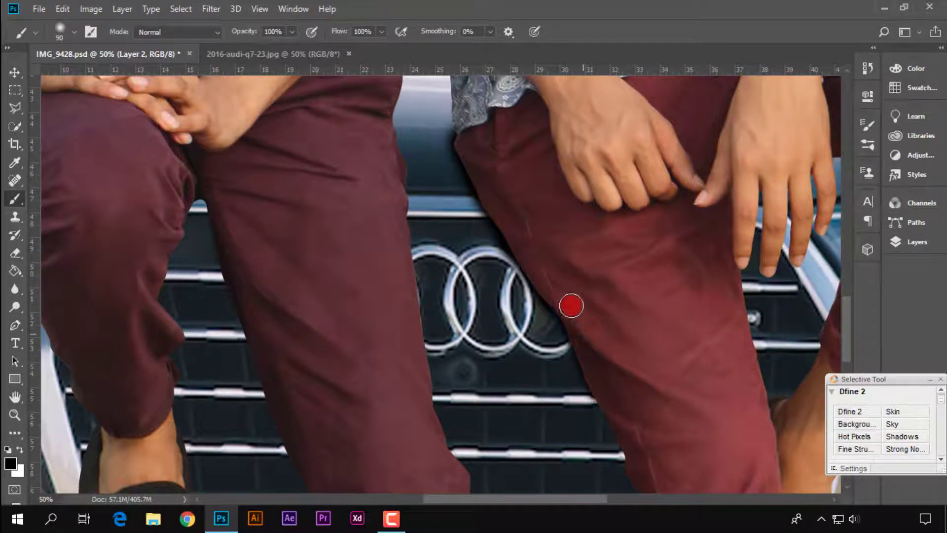
Continue the black shadow down the patterned-shirt man's straight leg past the number plate, undoing and repainting the lower stroke
{"action": "scroll", "coordinate": [592, 351], "scroll_direction": "down", "scroll_amount": 5}
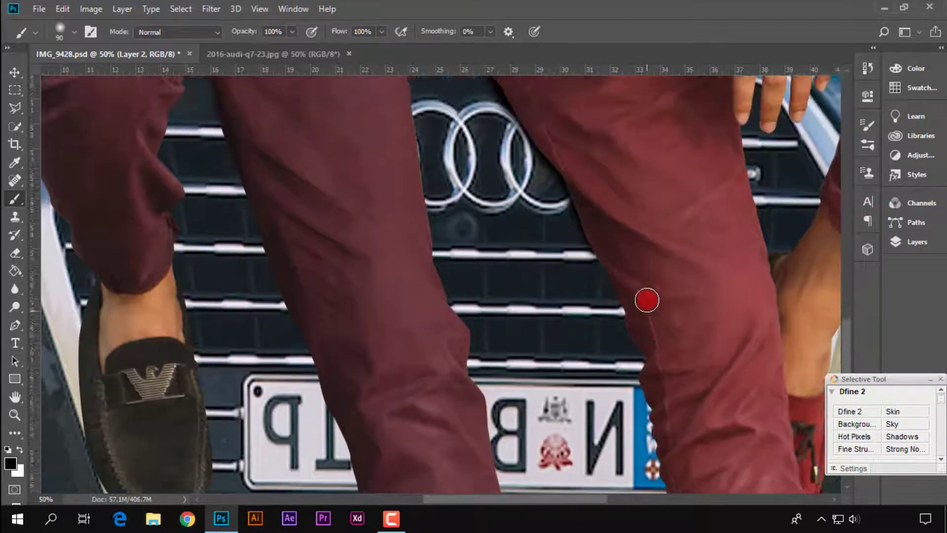
{"action": "scroll", "coordinate": [627, 286], "scroll_direction": "up", "scroll_amount": 1}
{"action": "scroll", "coordinate": [649, 335], "scroll_direction": "down", "scroll_amount": 4}
{"action": "scroll", "coordinate": [659, 325], "scroll_direction": "down", "scroll_amount": 2}
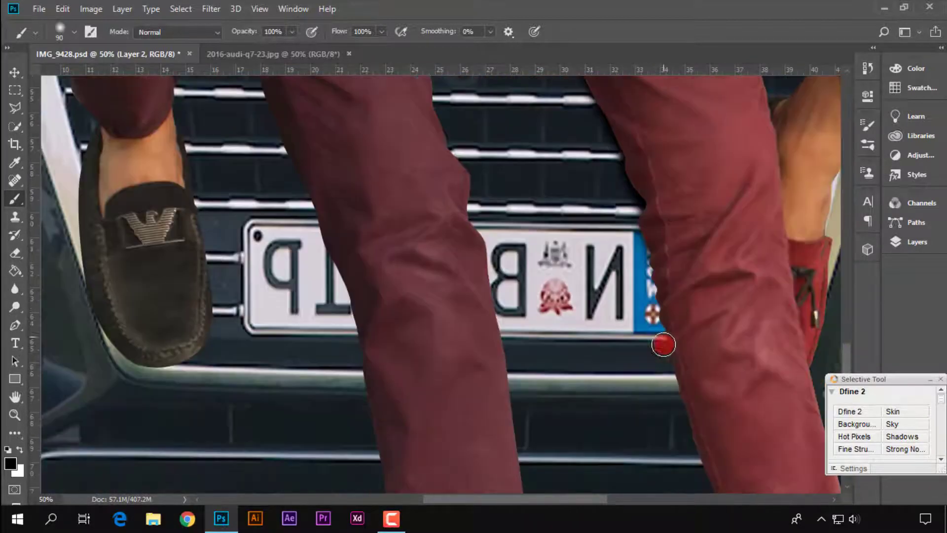
{"action": "scroll", "coordinate": [676, 321], "scroll_direction": "down", "scroll_amount": 6}
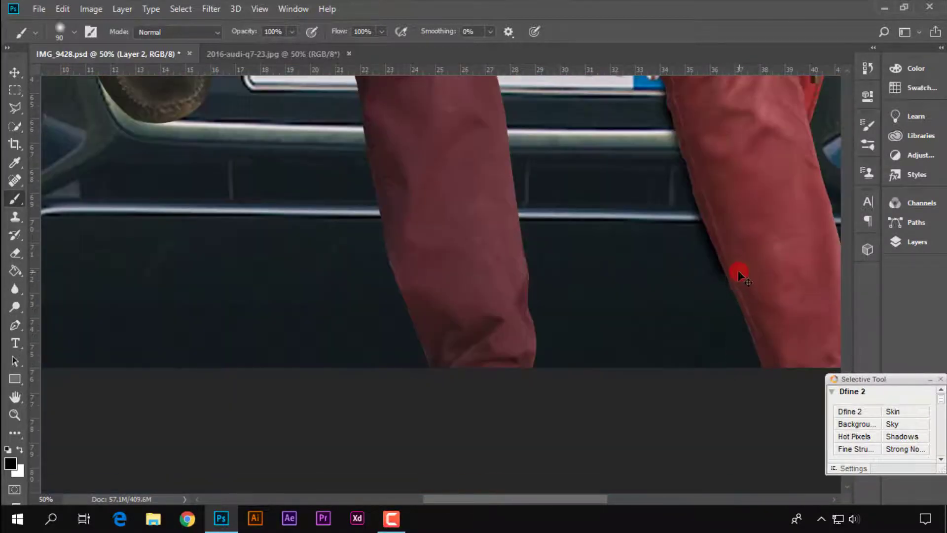
{"action": "key", "text": "ctrl+z"}
{"action": "scroll", "coordinate": [705, 272], "scroll_direction": "up", "scroll_amount": 4}
{"action": "left_click_drag", "start_coordinate": [691, 269], "coordinate": [704, 329]}
{"action": "scroll", "coordinate": [739, 316], "scroll_direction": "up", "scroll_amount": 5}
Brush black shadow along the outer edge of the blue-shirt man's bent knee and into the gap between his legs
{"action": "left_click_drag", "start_coordinate": [700, 220], "coordinate": [605, 354]}
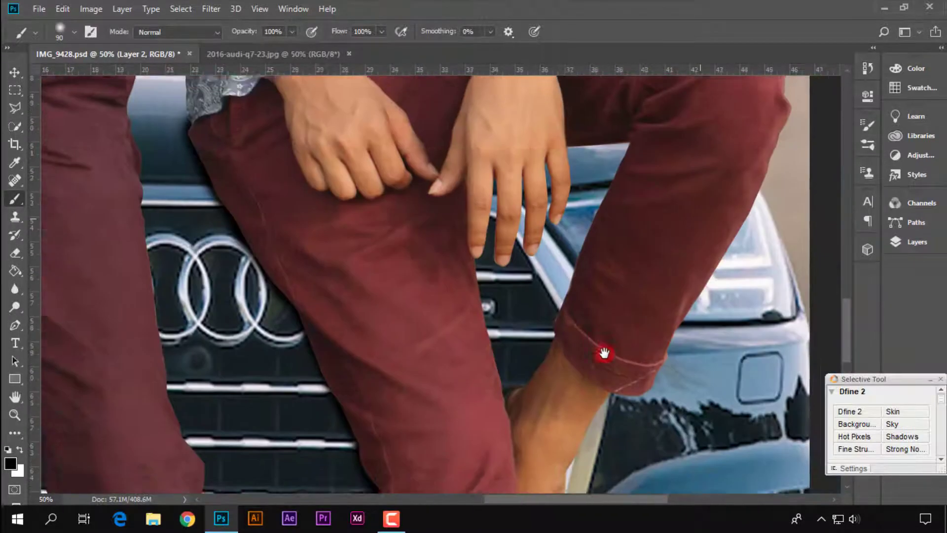
{"action": "left_click_drag", "start_coordinate": [646, 211], "coordinate": [884, 241]}
{"action": "left_click_drag", "start_coordinate": [427, 273], "coordinate": [245, 250]}
{"action": "mouse_move", "coordinate": [355, 278]}
{"action": "left_mouse_down"}
{"action": "mouse_move", "coordinate": [288, 244]}
{"action": "mouse_move", "coordinate": [412, 276]}
{"action": "mouse_move", "coordinate": [430, 220]}
{"action": "mouse_move", "coordinate": [329, 148]}
{"action": "mouse_move", "coordinate": [402, 186]}
{"action": "mouse_move", "coordinate": [508, 380]}
{"action": "left_mouse_up"}
{"action": "left_click_drag", "start_coordinate": [316, 245], "coordinate": [354, 331]}
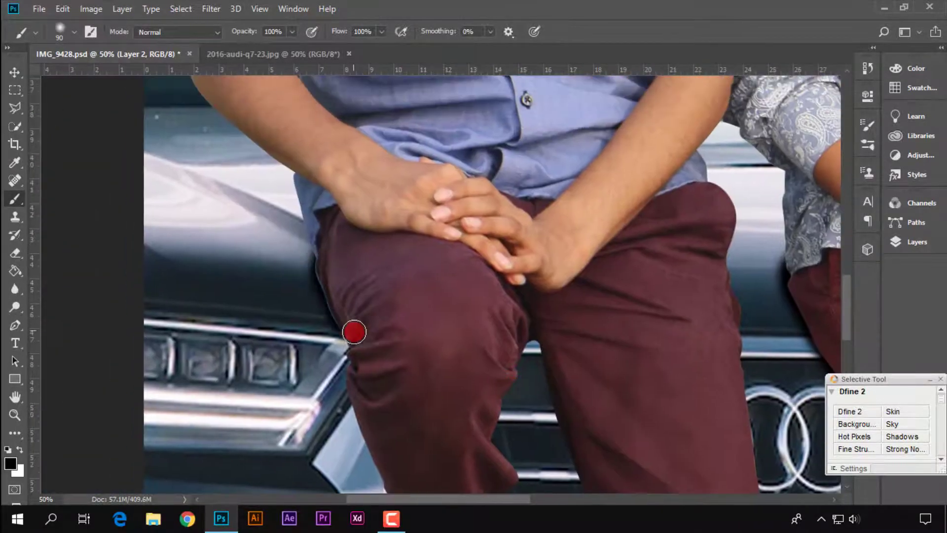
{"action": "scroll", "coordinate": [482, 273], "scroll_direction": "down", "scroll_amount": 2}
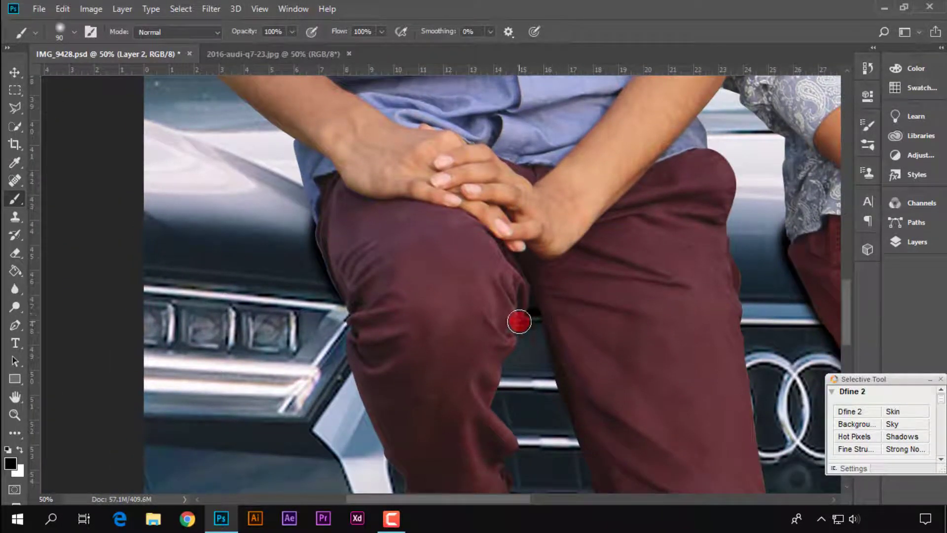
{"action": "scroll", "coordinate": [534, 306], "scroll_direction": "down", "scroll_amount": 6}
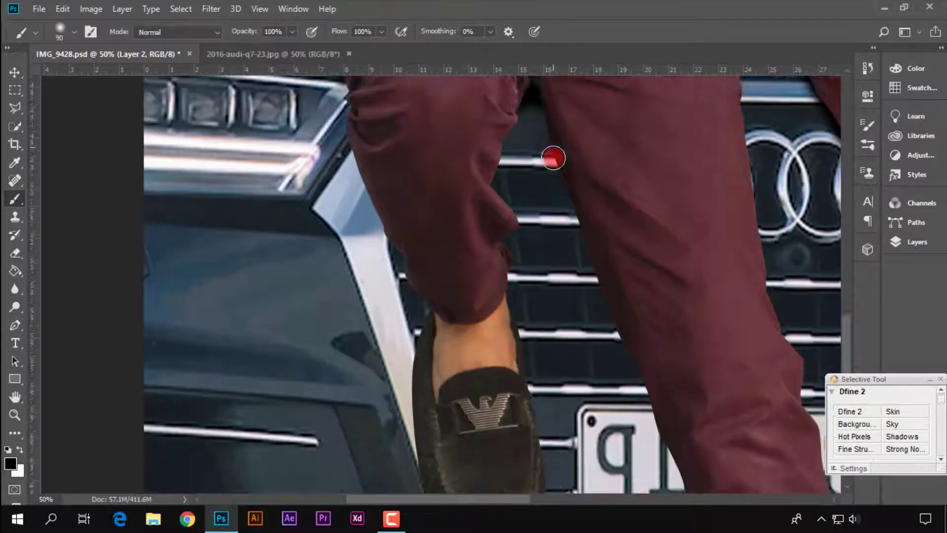
Paint a black shadow along the inner edge of the blue-shirt man's straight leg down to the number plate, redoing unsatisfactory strokes
{"action": "mouse_move", "coordinate": [553, 104]}
{"action": "left_mouse_down"}
{"action": "mouse_move", "coordinate": [583, 169]}
{"action": "mouse_move", "coordinate": [582, 198]}
{"action": "mouse_move", "coordinate": [558, 116]}
{"action": "mouse_move", "coordinate": [597, 207]}
{"action": "mouse_move", "coordinate": [590, 192]}
{"action": "mouse_move", "coordinate": [570, 197]}
{"action": "mouse_move", "coordinate": [558, 123]}
{"action": "mouse_move", "coordinate": [612, 292]}
{"action": "mouse_move", "coordinate": [655, 385]}
{"action": "left_mouse_up"}
{"action": "key", "text": "ctrl+z"}
{"action": "key", "text": "ctrl+z"}
{"action": "left_click_drag", "start_coordinate": [594, 214], "coordinate": [641, 355]}
{"action": "scroll", "coordinate": [652, 371], "scroll_direction": "down", "scroll_amount": 3}
{"action": "left_click_drag", "start_coordinate": [656, 278], "coordinate": [676, 348]}
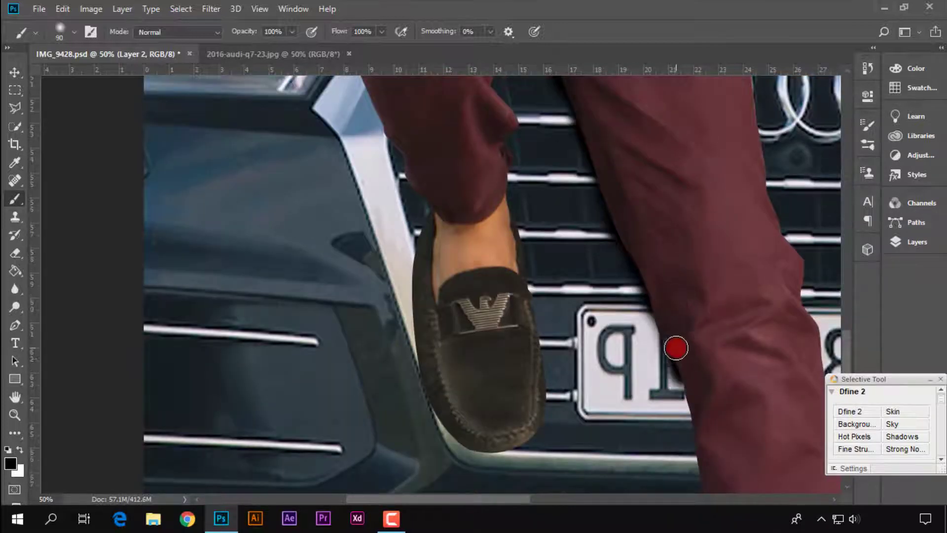
Extend the shadow along the blue-shirt man's lower leg from the number plate across the bumper, repainting the stroke
{"action": "scroll", "coordinate": [677, 348], "scroll_direction": "down", "scroll_amount": 3}
{"action": "key", "text": "ctrl+z"}
{"action": "left_click_drag", "start_coordinate": [658, 232], "coordinate": [705, 380]}
{"action": "key", "text": "ctrl+z"}
{"action": "scroll", "coordinate": [680, 201], "scroll_direction": "down", "scroll_amount": 3}
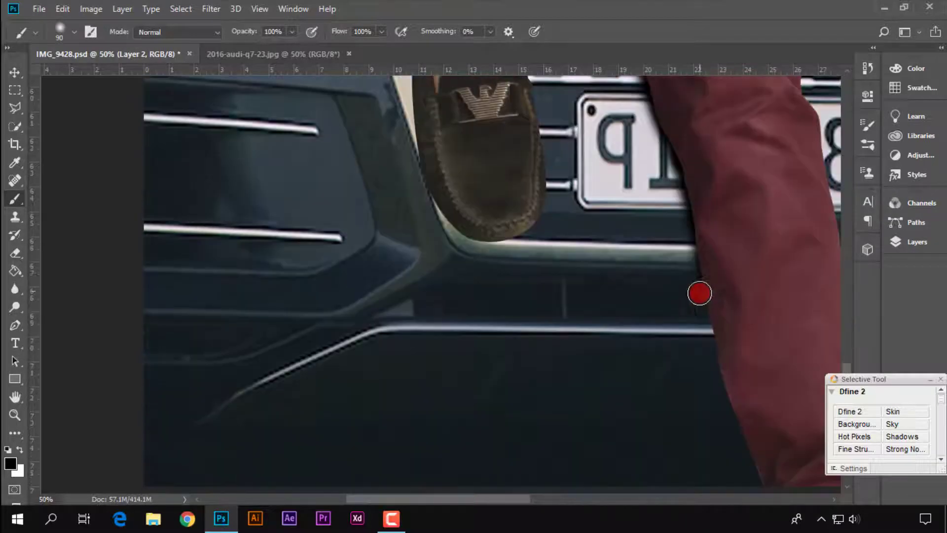
{"action": "scroll", "coordinate": [710, 283], "scroll_direction": "up", "scroll_amount": 3}
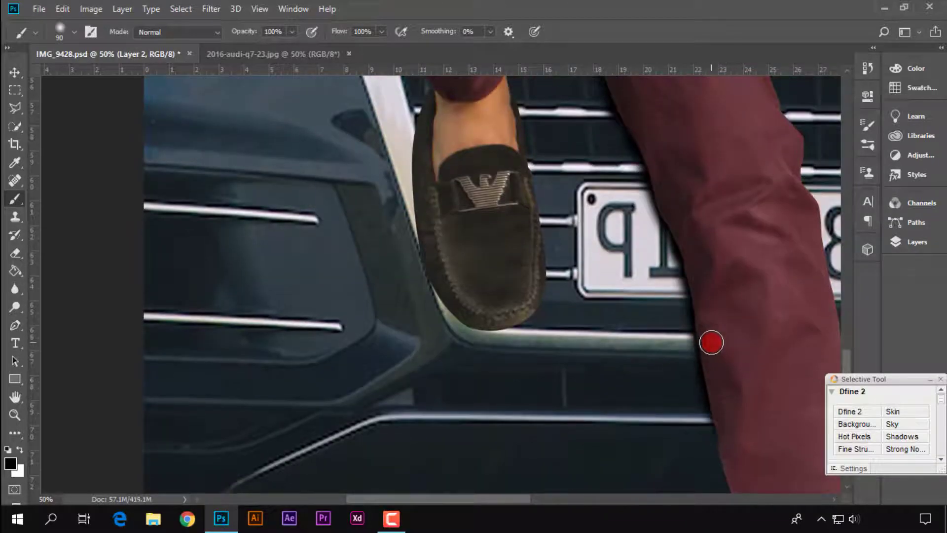
Brush black contact shadow onto the car around the blue-shirt man's loafer and ankle
{"action": "scroll", "coordinate": [725, 321], "scroll_direction": "up", "scroll_amount": 5}
{"action": "scroll", "coordinate": [641, 291], "scroll_direction": "down", "scroll_amount": 4}
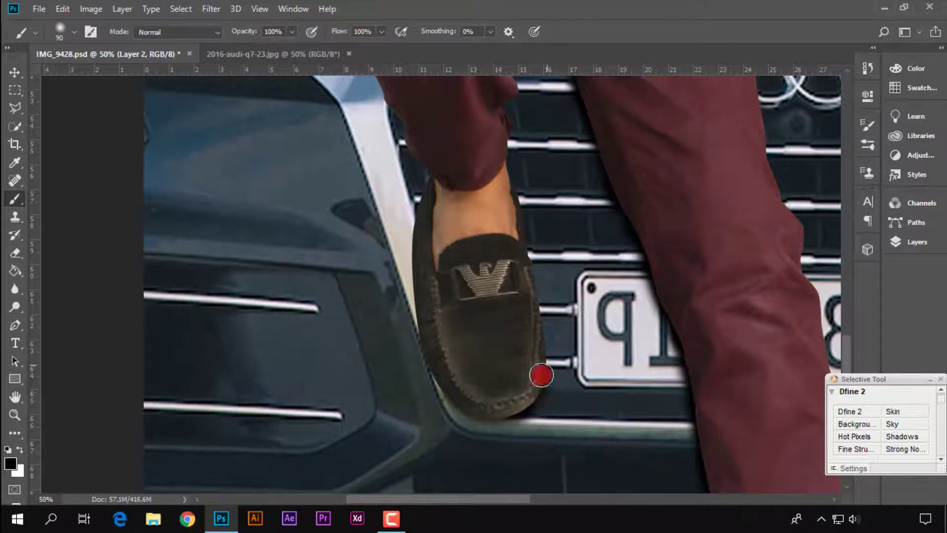
{"action": "scroll", "coordinate": [541, 375], "scroll_direction": "down", "scroll_amount": 2}
{"action": "scroll", "coordinate": [456, 284], "scroll_direction": "up", "scroll_amount": 2}
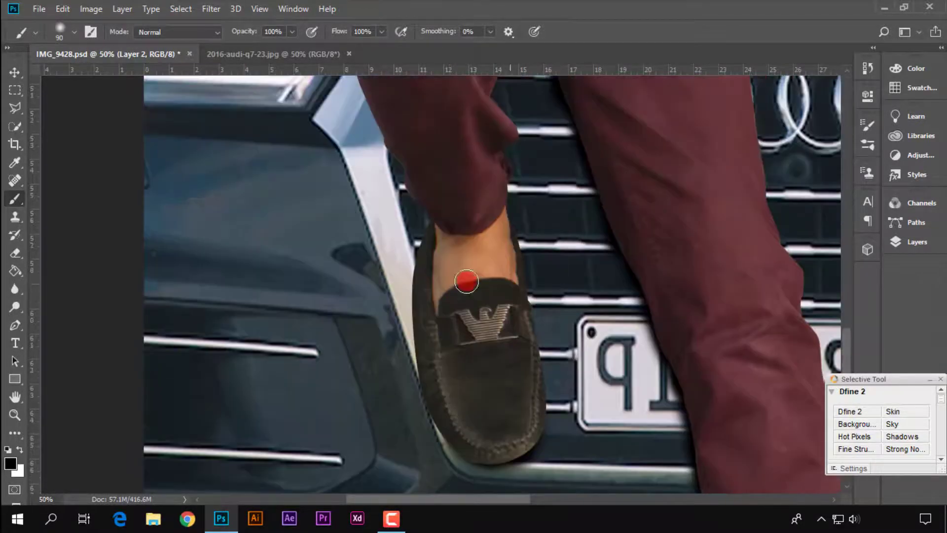
{"action": "scroll", "coordinate": [592, 192], "scroll_direction": "up", "scroll_amount": 4}
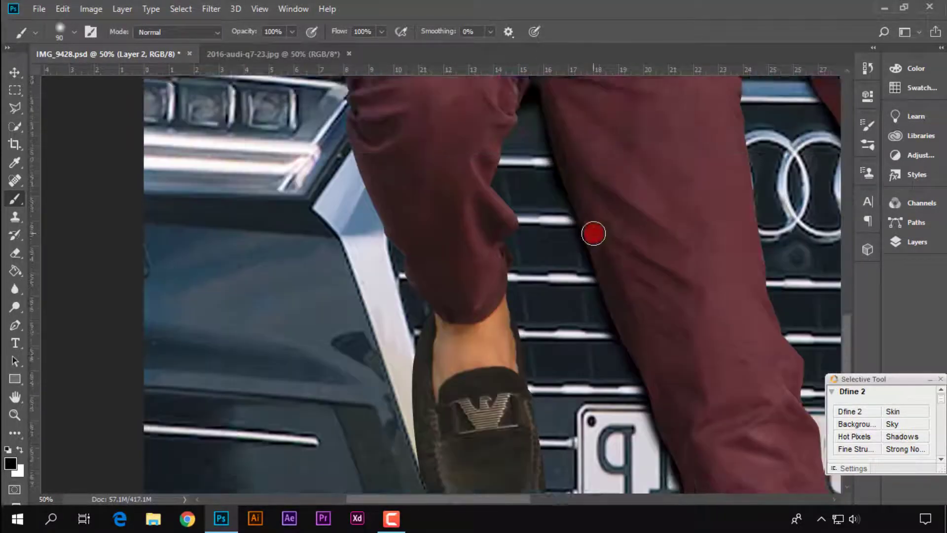
{"action": "scroll", "coordinate": [631, 207], "scroll_direction": "down", "scroll_amount": 2}
{"action": "scroll", "coordinate": [630, 207], "scroll_direction": "down", "scroll_amount": 3}
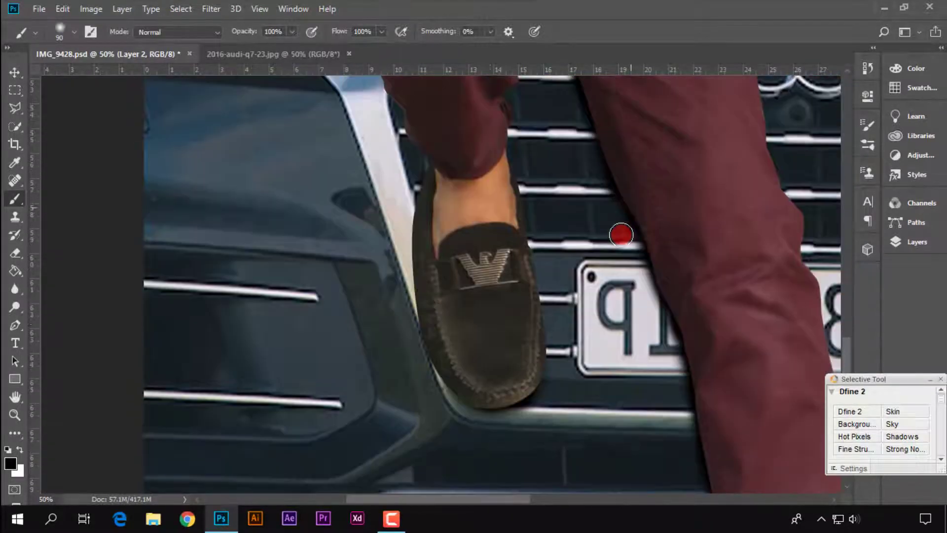
{"action": "scroll", "coordinate": [469, 291], "scroll_direction": "up", "scroll_amount": 5}
{"action": "scroll", "coordinate": [621, 300], "scroll_direction": "down", "scroll_amount": 5}
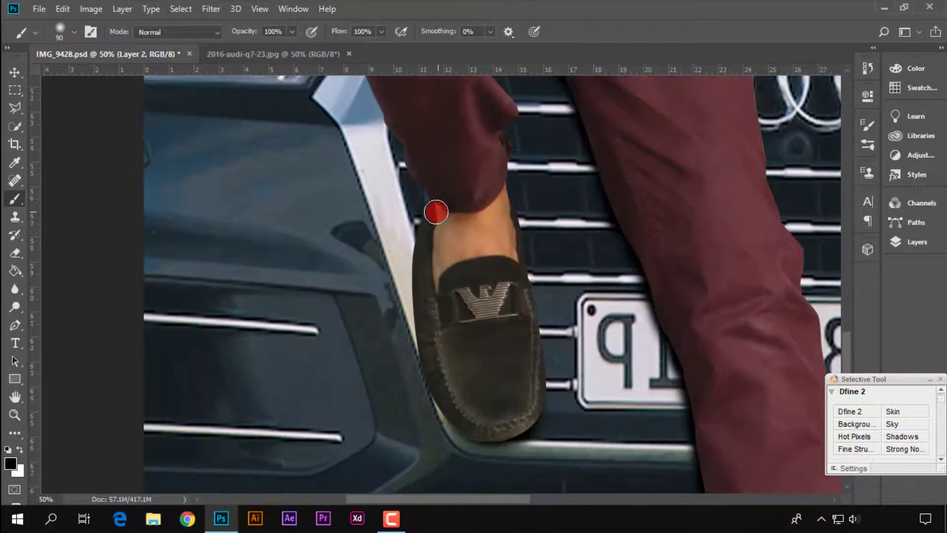
Brush black shadow onto the grille between the patterned-shirt man's straight leg and his bent leg's ankle
{"action": "scroll", "coordinate": [482, 420], "scroll_direction": "down", "scroll_amount": 1}
{"action": "scroll", "coordinate": [595, 344], "scroll_direction": "down", "scroll_amount": 4}
{"action": "scroll", "coordinate": [547, 317], "scroll_direction": "right", "scroll_amount": 5}
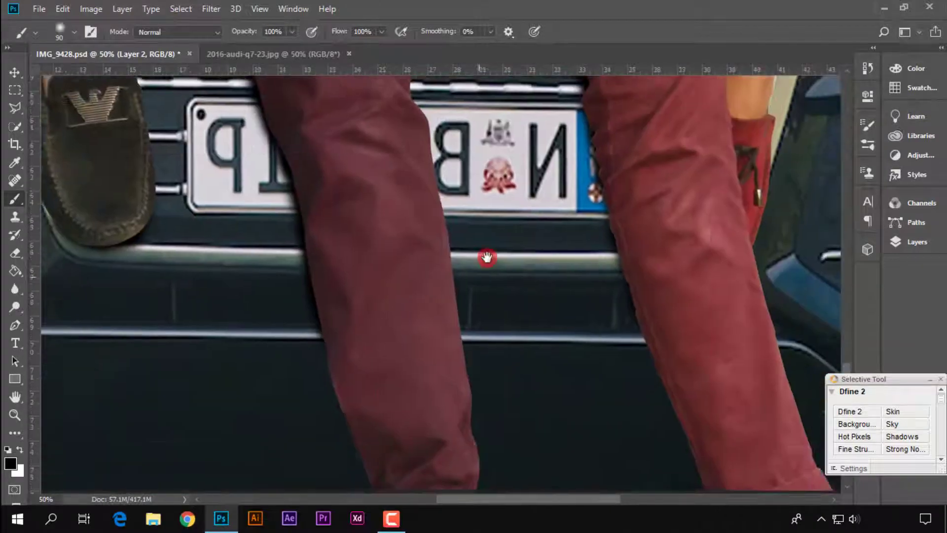
{"action": "scroll", "coordinate": [487, 258], "scroll_direction": "up", "scroll_amount": 6}
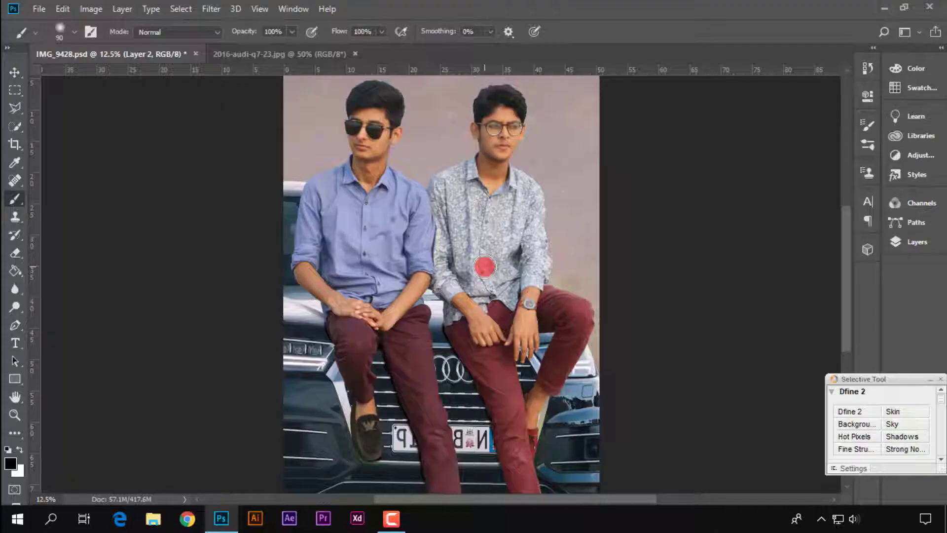
{"action": "scroll", "coordinate": [484, 269], "scroll_direction": "down", "scroll_amount": 6}
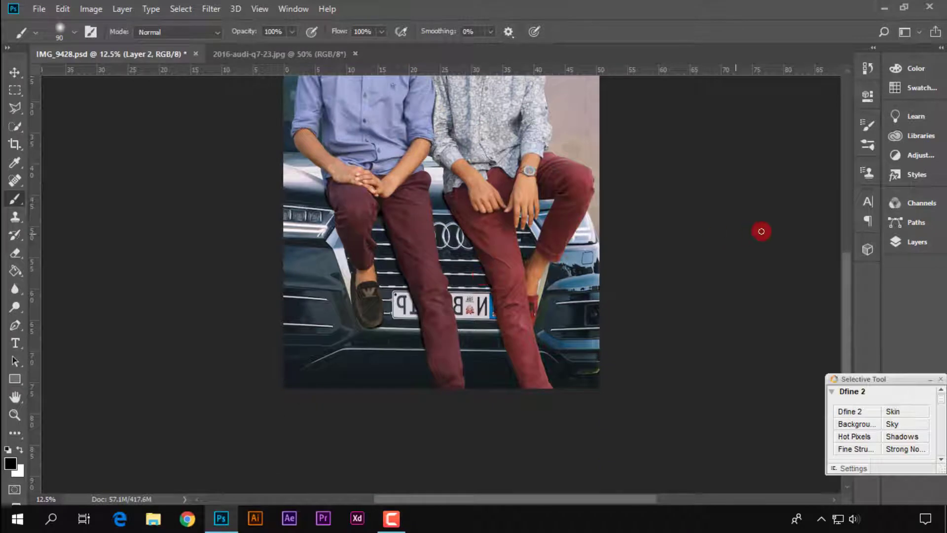
Lower the opacity of the shadow layer, Layer 2, to 59%
{"action": "left_click", "coordinate": [941, 252]}
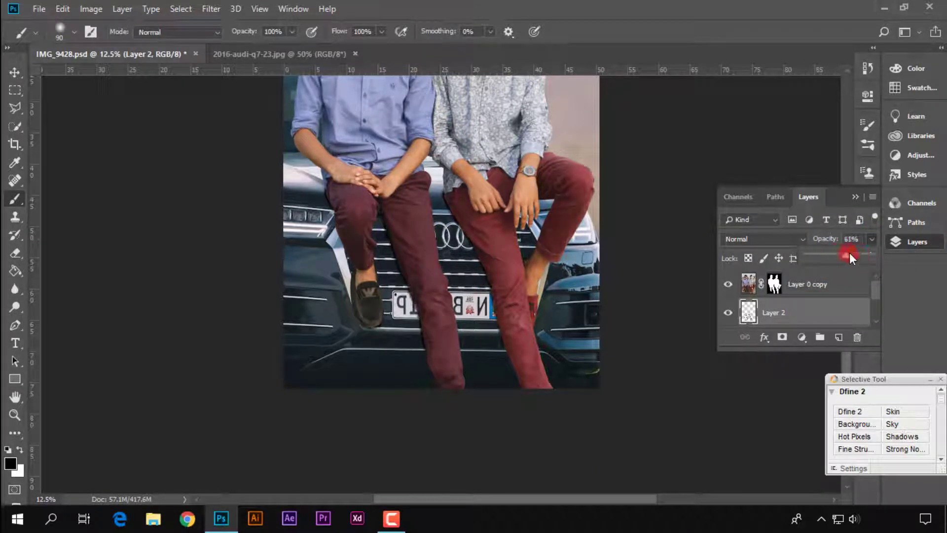
{"action": "left_click_drag", "start_coordinate": [849, 252], "coordinate": [837, 255]}
{"action": "left_click", "coordinate": [412, 298]}
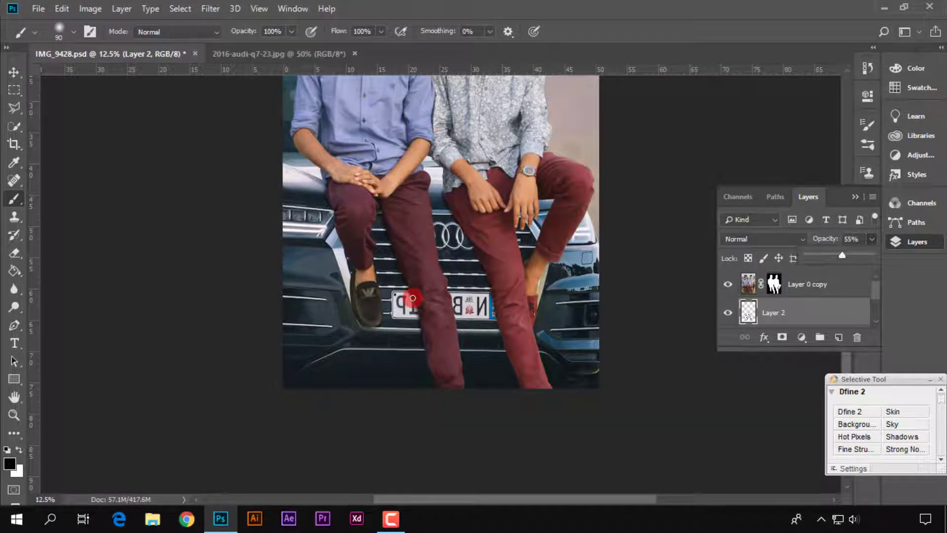
{"action": "left_click", "coordinate": [322, 219]}
{"action": "key", "text": "ctrl+plus"}
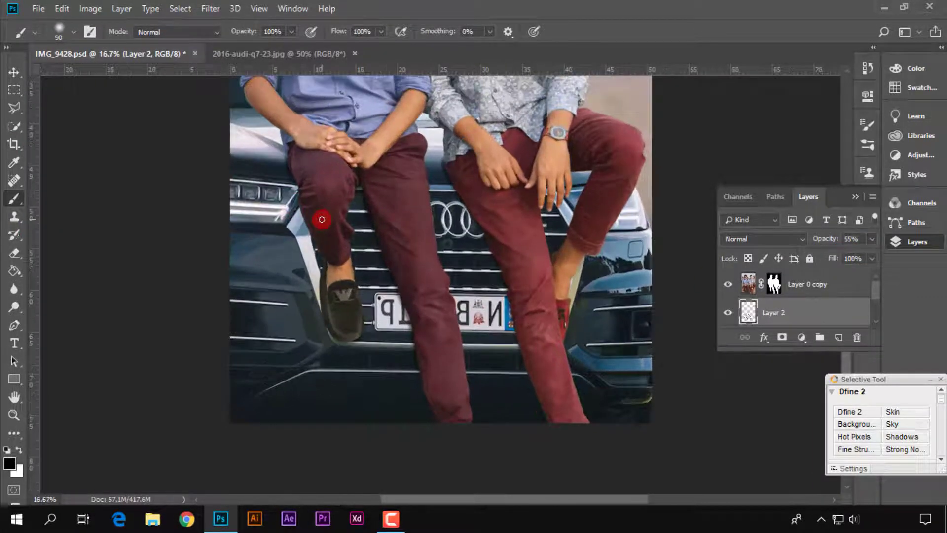
{"action": "key", "text": "ctrl+plus"}
{"action": "mouse_move", "coordinate": [843, 255]}
{"action": "left_mouse_down"}
{"action": "mouse_move", "coordinate": [853, 256]}
{"action": "mouse_move", "coordinate": [841, 256]}
{"action": "left_mouse_up"}
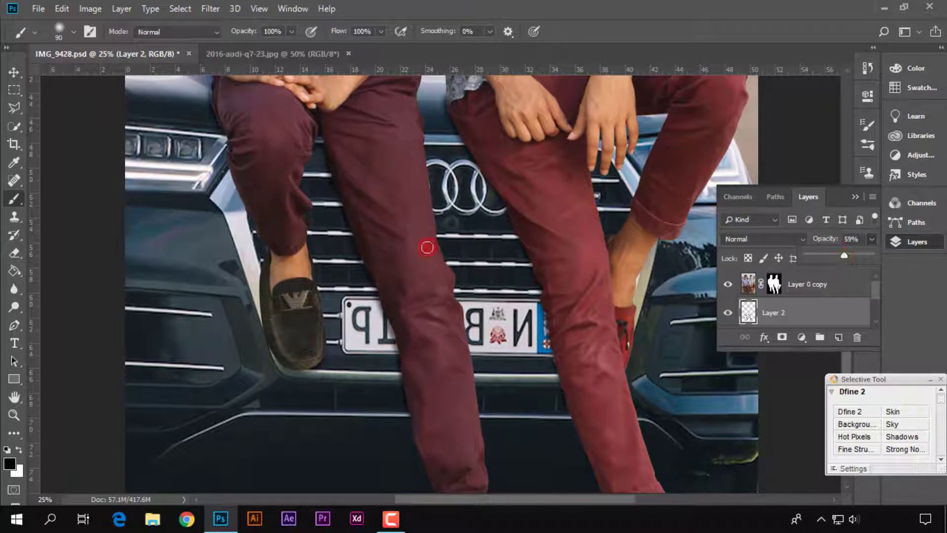
{"action": "scroll", "coordinate": [427, 246], "scroll_direction": "up", "scroll_amount": 1}
{"action": "left_click", "coordinate": [858, 194]}
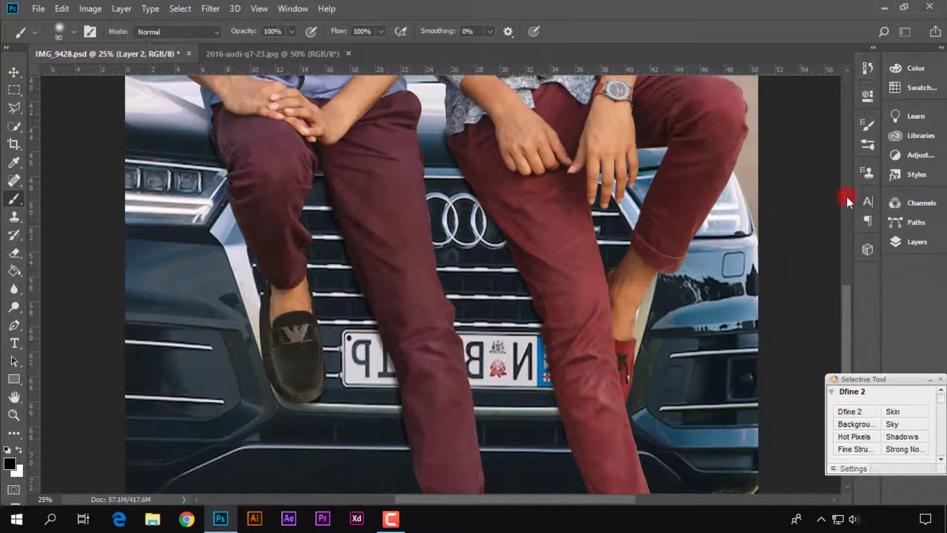
Add another new layer directly above Layer 2 and set its opacity to 93%
{"action": "scroll", "coordinate": [401, 260], "scroll_direction": "down", "scroll_amount": 1}
{"action": "scroll", "coordinate": [402, 254], "scroll_direction": "up", "scroll_amount": 4}
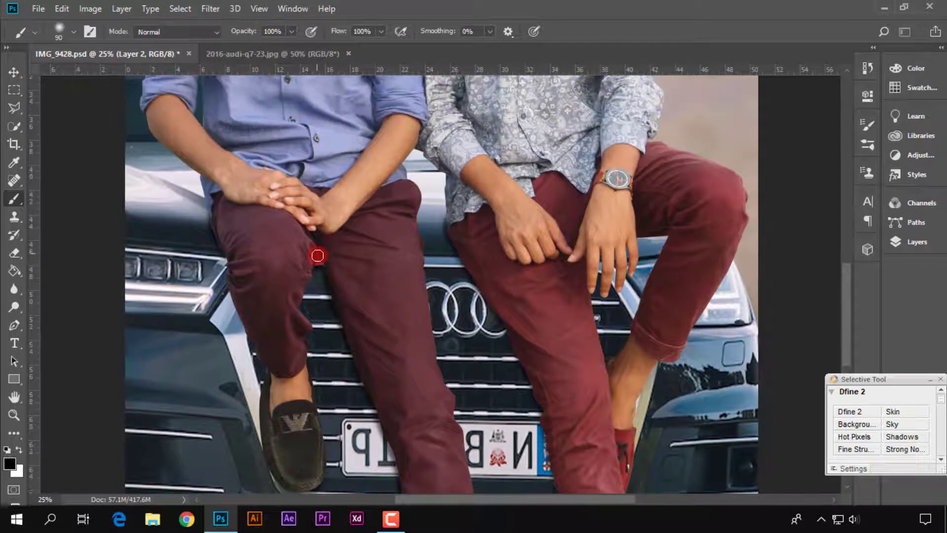
{"action": "left_click", "coordinate": [906, 249]}
{"action": "left_click", "coordinate": [831, 316]}
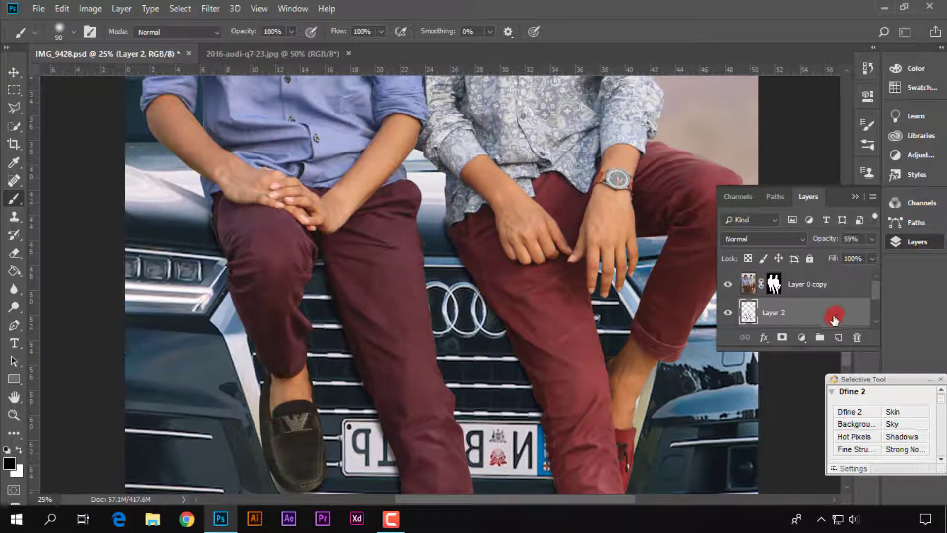
{"action": "scroll", "coordinate": [620, 334], "scroll_direction": "up", "scroll_amount": 2}
{"action": "scroll", "coordinate": [621, 334], "scroll_direction": "up", "scroll_amount": 5}
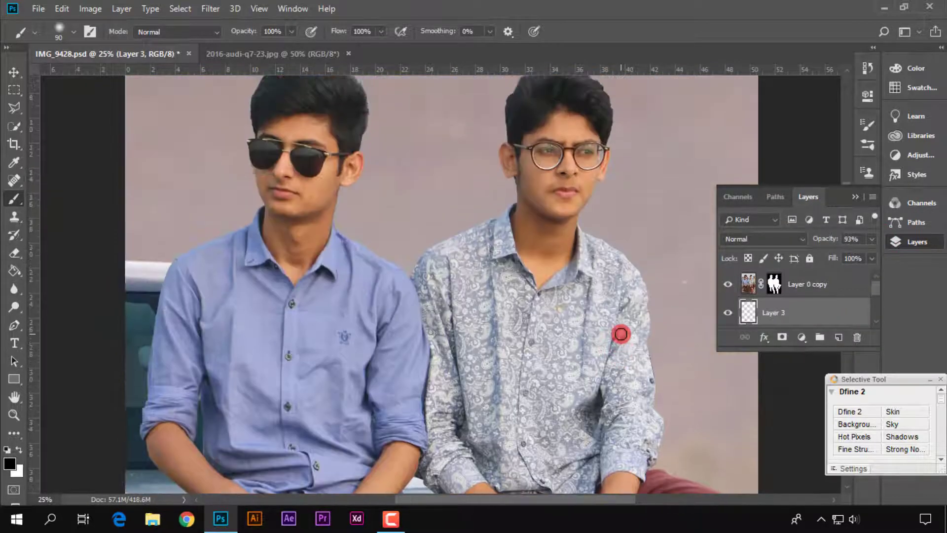
Apply the layer mask of the cut-out men's layer, Layer 0 copy, permanently to that layer
{"action": "scroll", "coordinate": [621, 334], "scroll_direction": "down", "scroll_amount": 2}
{"action": "key", "text": "ctrl+minus"}
{"action": "key", "text": "ctrl+minus"}
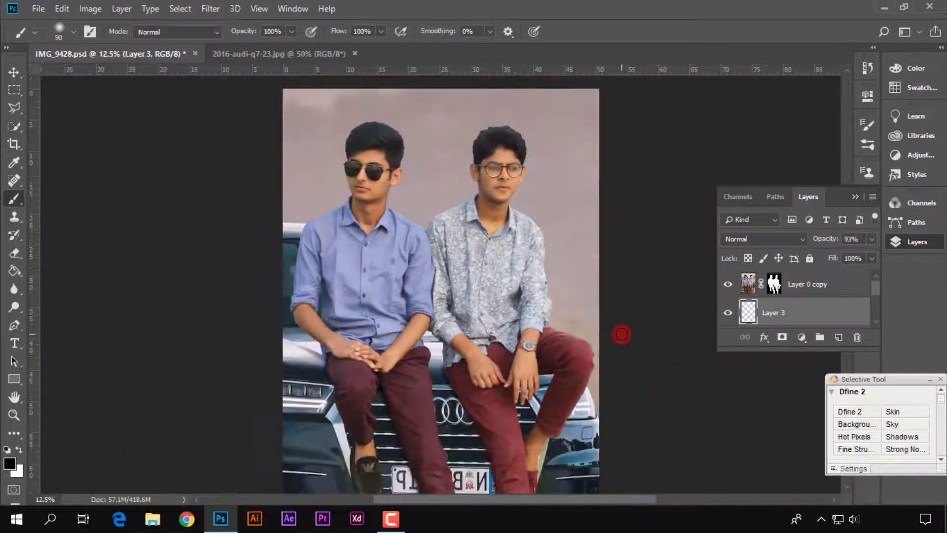
{"action": "left_click", "coordinate": [851, 196]}
{"action": "scroll", "coordinate": [423, 238], "scroll_direction": "down", "scroll_amount": 1}
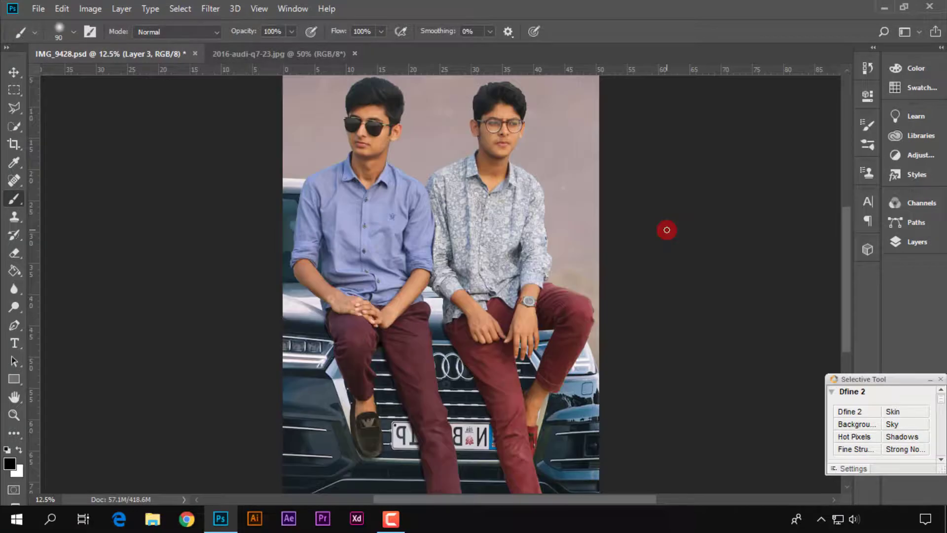
{"action": "left_click", "coordinate": [917, 242]}
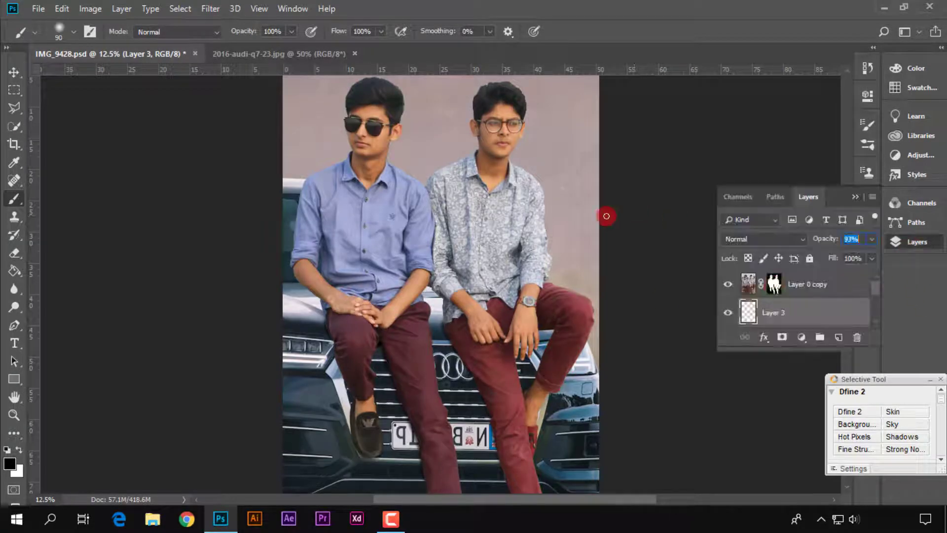
{"action": "left_click", "coordinate": [811, 286]}
{"action": "left_click", "coordinate": [775, 279]}
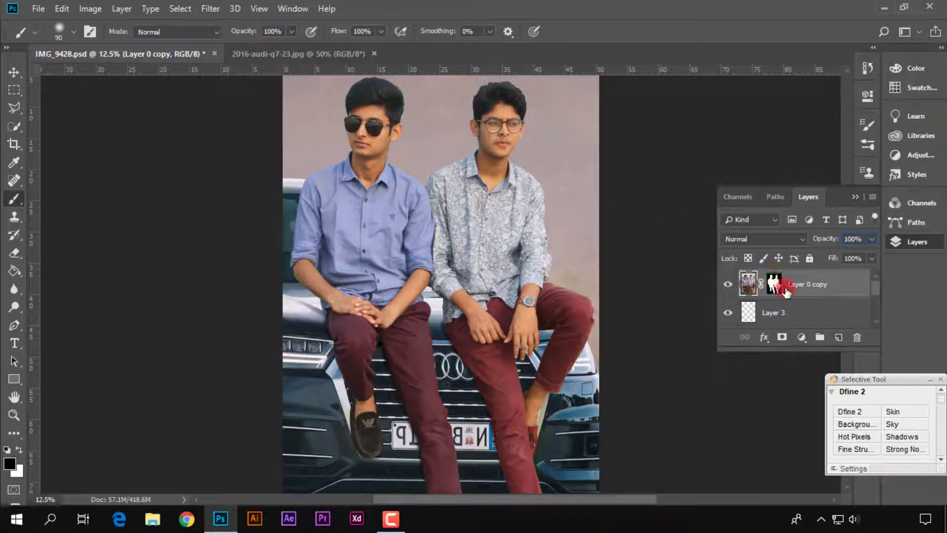
{"action": "right_click", "coordinate": [774, 289]}
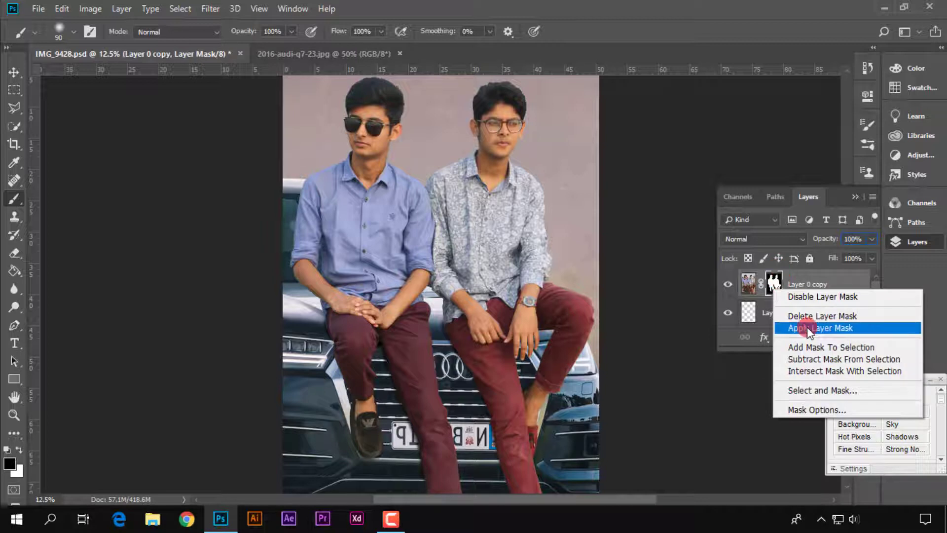
{"action": "left_click", "coordinate": [823, 329]}
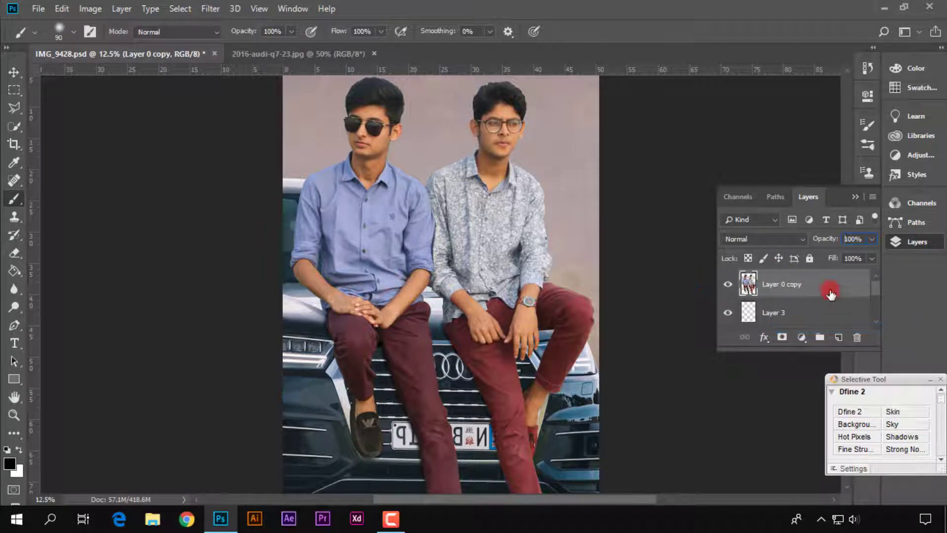
Add a new layer above Layer 0 copy and fill it with the merged composite using Apply Image
{"action": "left_click", "coordinate": [837, 337]}
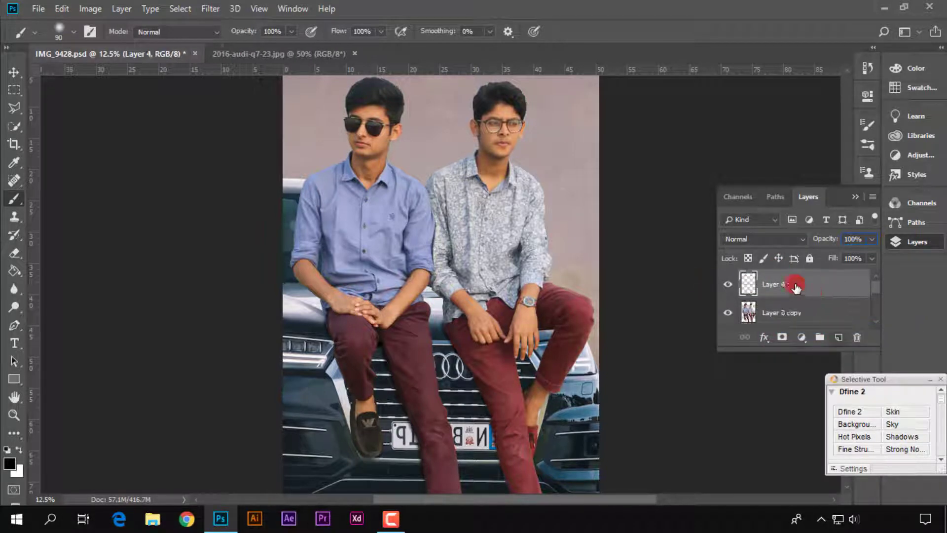
{"action": "left_click", "coordinate": [90, 31]}
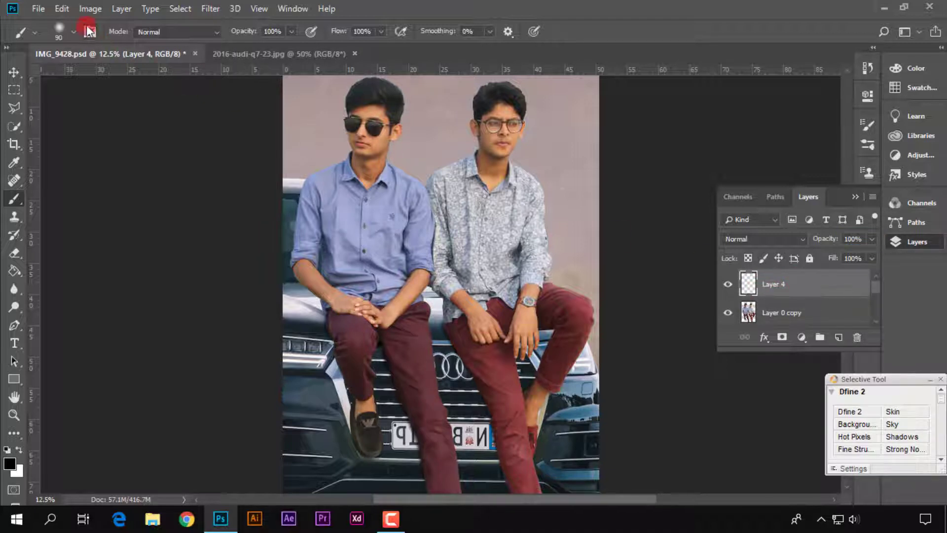
{"action": "left_click", "coordinate": [85, 10]}
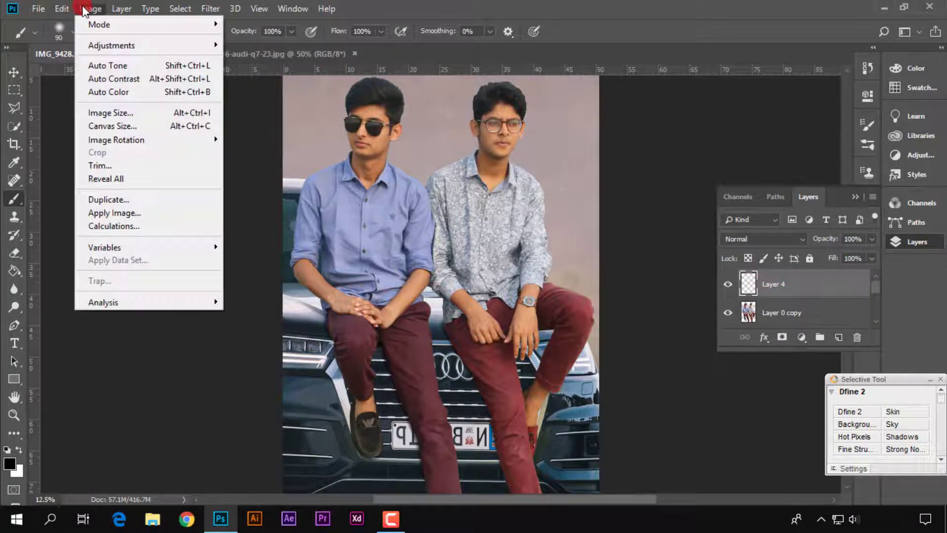
{"action": "left_click", "coordinate": [115, 213]}
{"action": "left_click", "coordinate": [592, 124]}
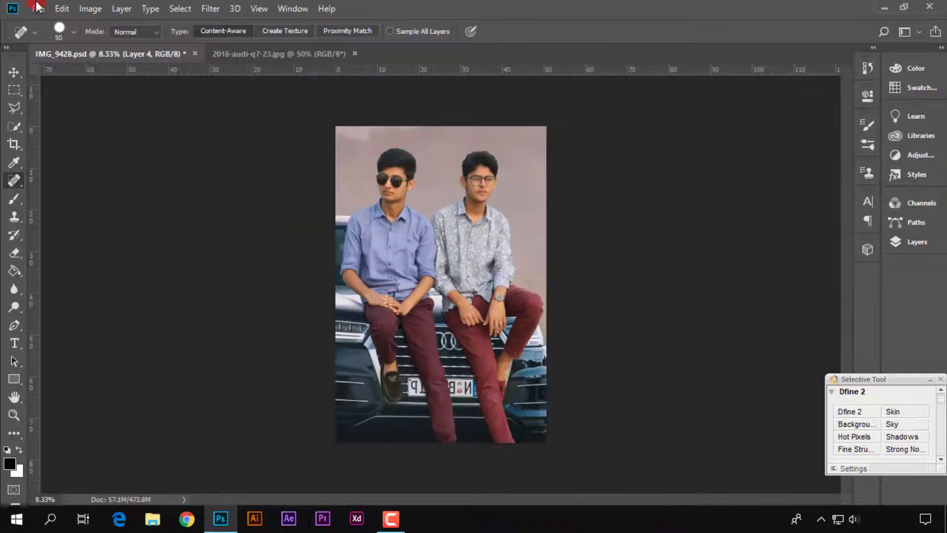
{"action": "left_click", "coordinate": [37, 7]}
{"action": "left_click", "coordinate": [37, 7]}
Apply the Auto Tone, Auto Contrast and Auto Color corrections to the merged composite on Layer 4
{"action": "left_click", "coordinate": [91, 9]}
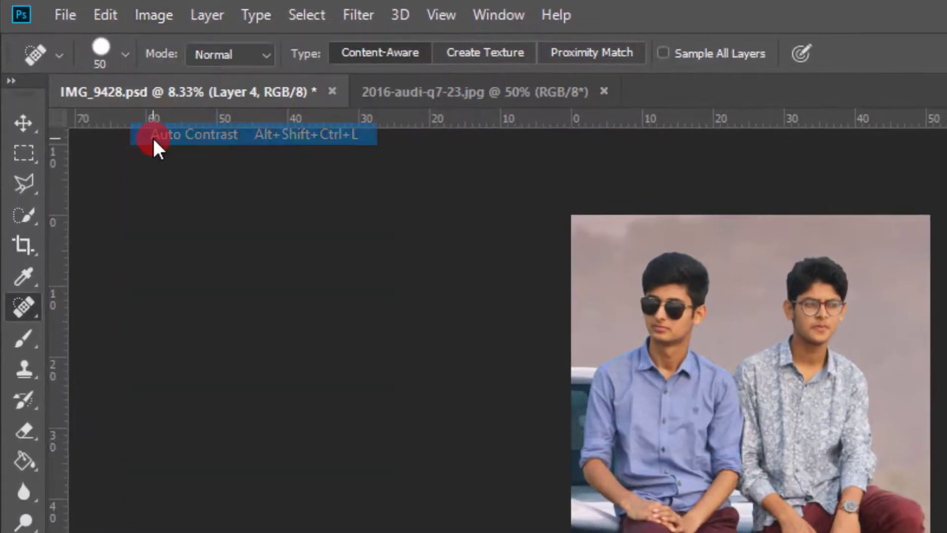
{"action": "left_click", "coordinate": [152, 137]}
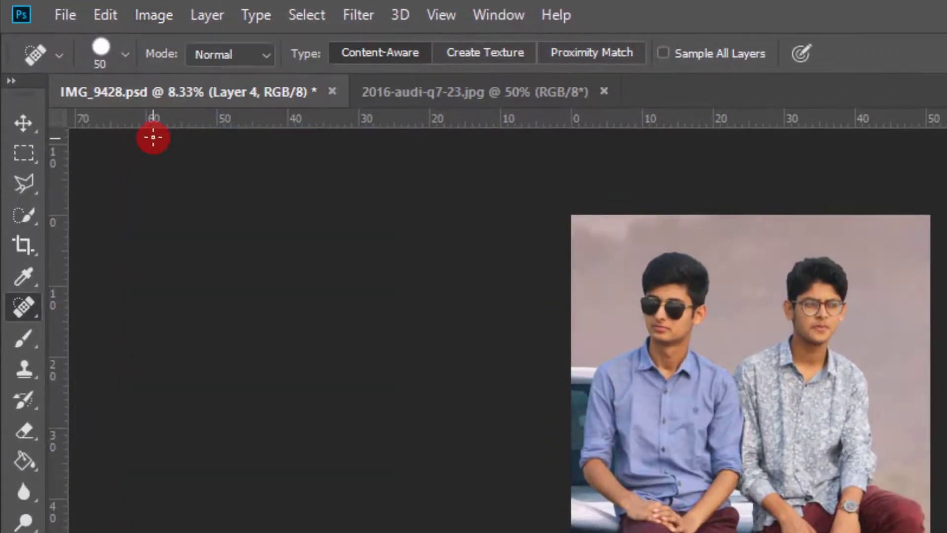
{"action": "left_click", "coordinate": [155, 16]}
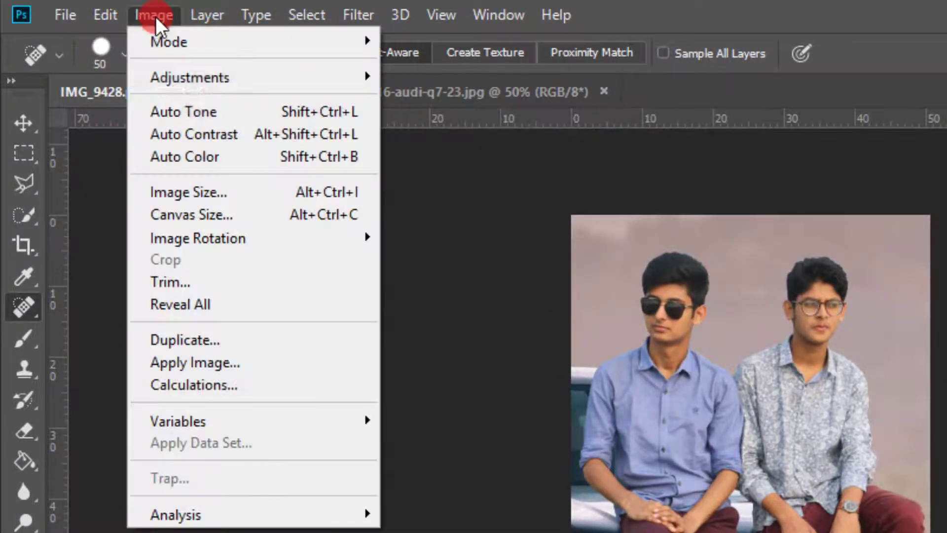
{"action": "left_click", "coordinate": [203, 155]}
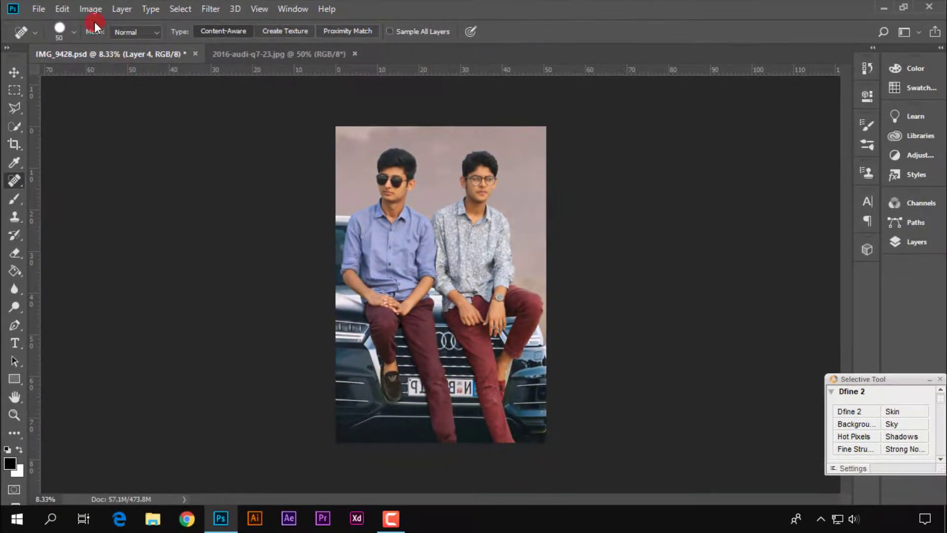
{"action": "left_click", "coordinate": [158, 17]}
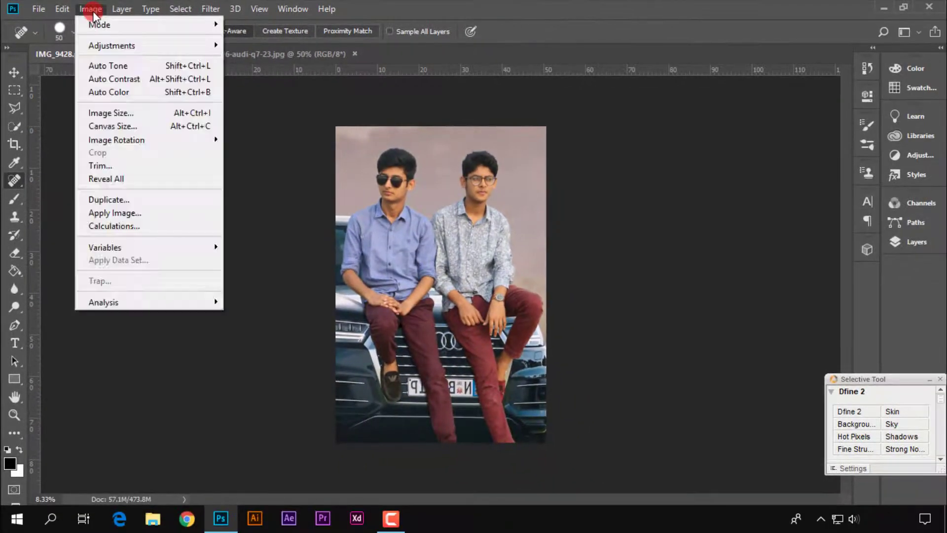
{"action": "left_click", "coordinate": [111, 65]}
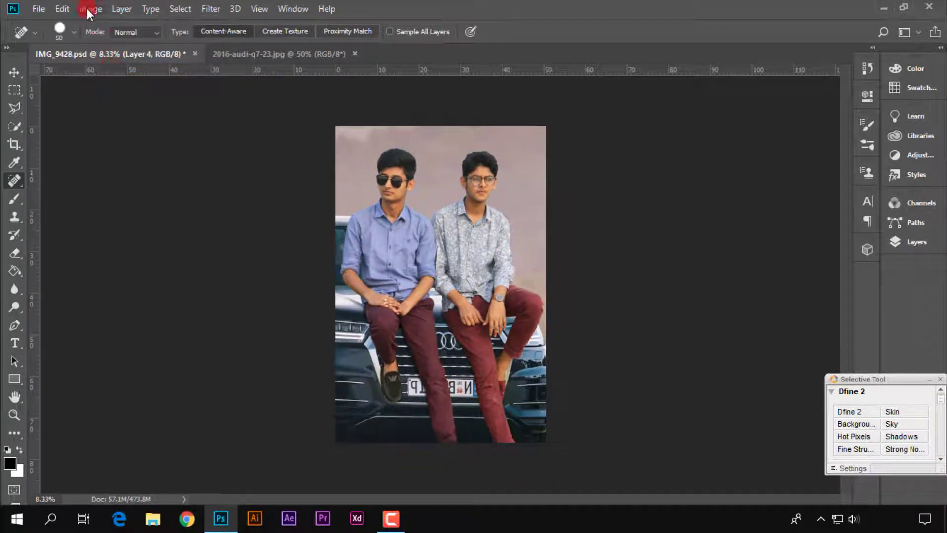
{"action": "left_click", "coordinate": [88, 9]}
{"action": "left_click", "coordinate": [111, 81]}
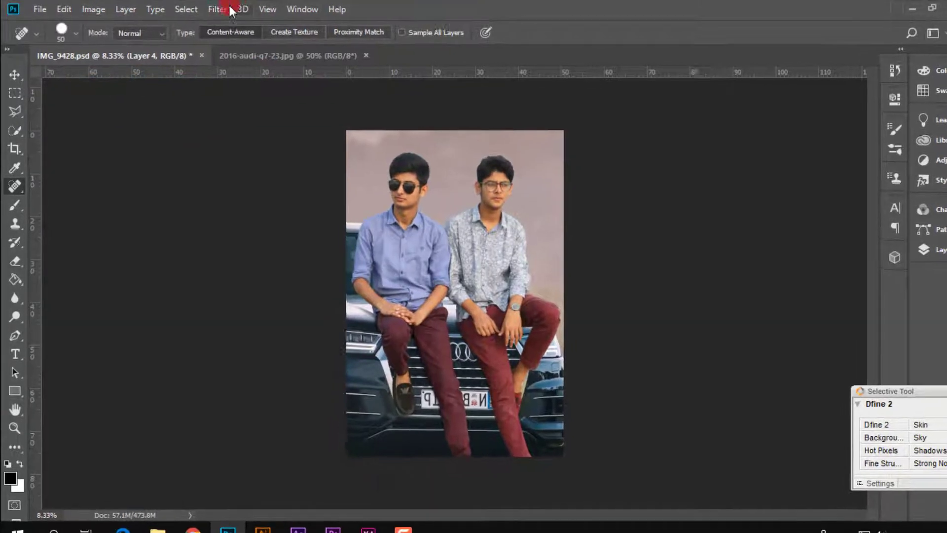
Start the Camera Raw Filter on Layer 4 and set the basic Blacks value to -10
{"action": "left_click", "coordinate": [211, 9]}
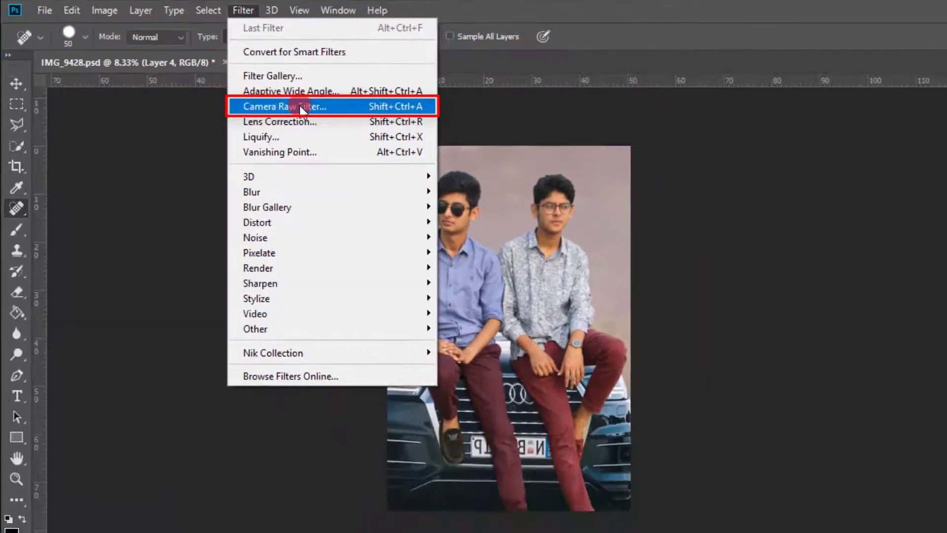
{"action": "left_click", "coordinate": [387, 144]}
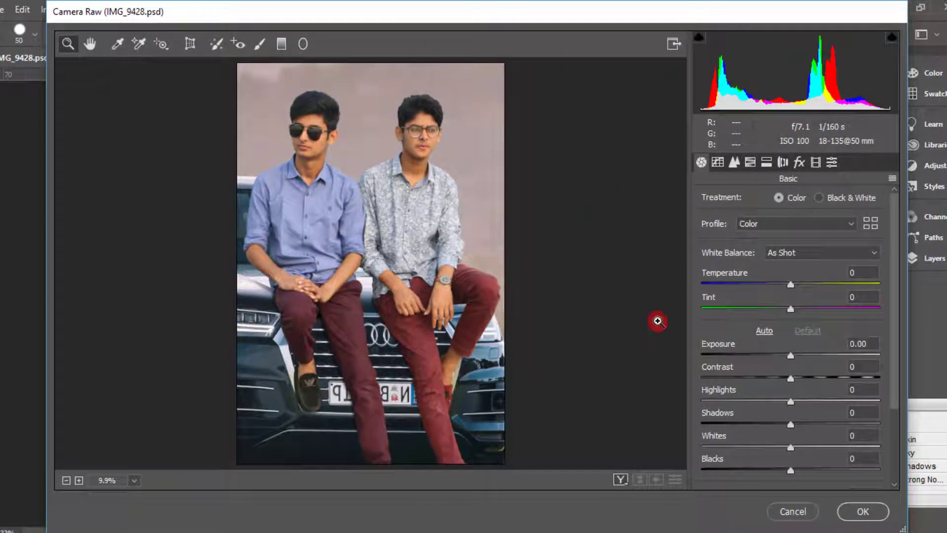
{"action": "scroll", "coordinate": [740, 400], "scroll_direction": "down", "scroll_amount": 3}
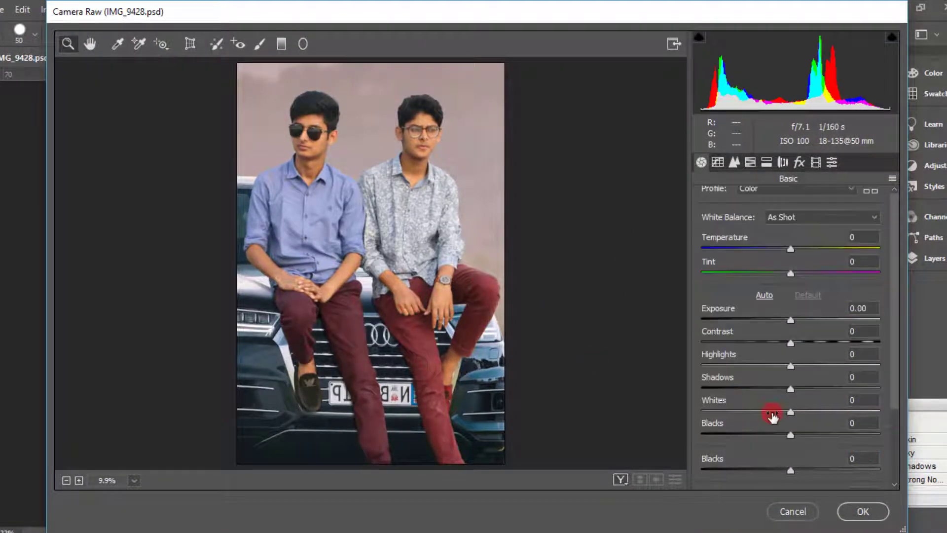
{"action": "mouse_move", "coordinate": [782, 372]}
{"action": "left_mouse_down"}
{"action": "mouse_move", "coordinate": [797, 371]}
{"action": "mouse_move", "coordinate": [777, 371]}
{"action": "left_mouse_up"}
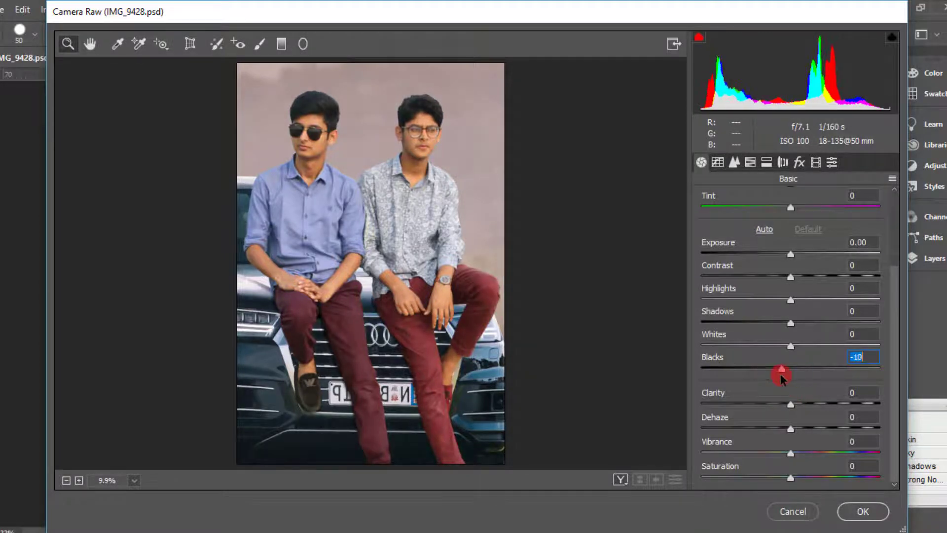
Brighten the men's skin by setting the Oranges luminance to +43 in the HSL adjustments
{"action": "left_click", "coordinate": [750, 161]}
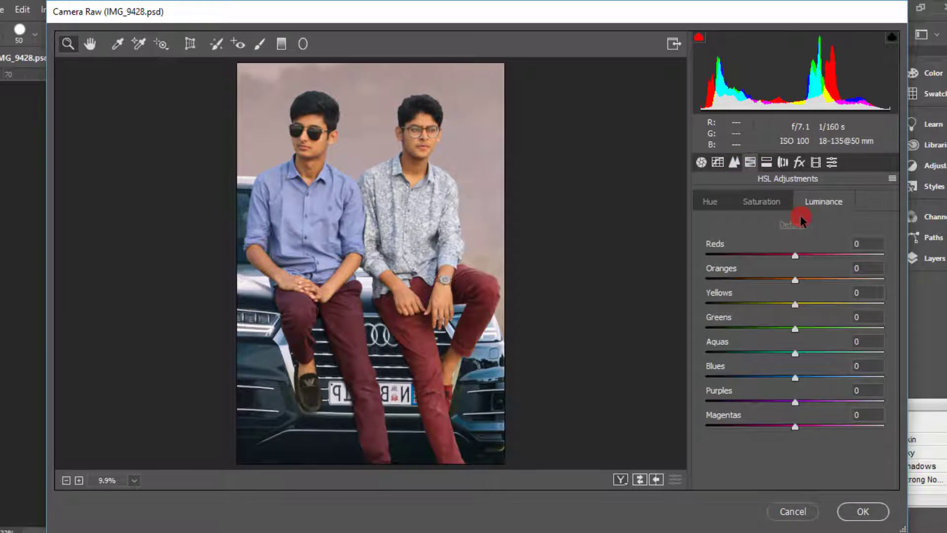
{"action": "left_click_drag", "start_coordinate": [795, 282], "coordinate": [835, 275]}
{"action": "left_click", "coordinate": [535, 195]}
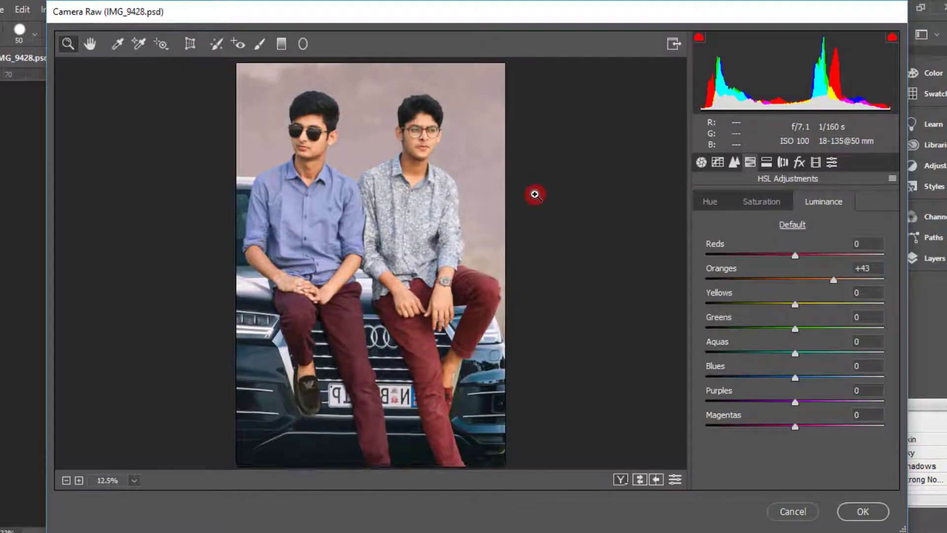
{"action": "right_click", "coordinate": [409, 185]}
{"action": "left_click", "coordinate": [432, 267]}
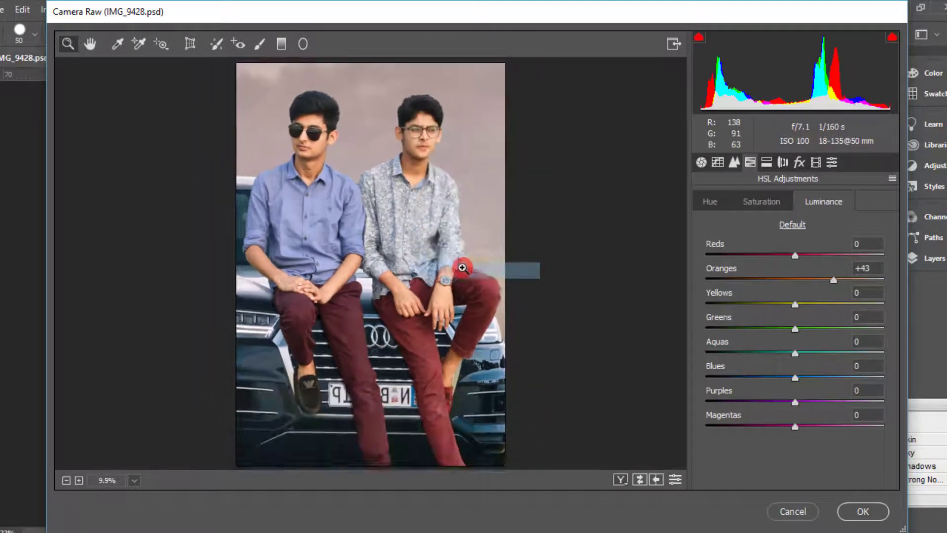
{"action": "left_click", "coordinate": [716, 204]}
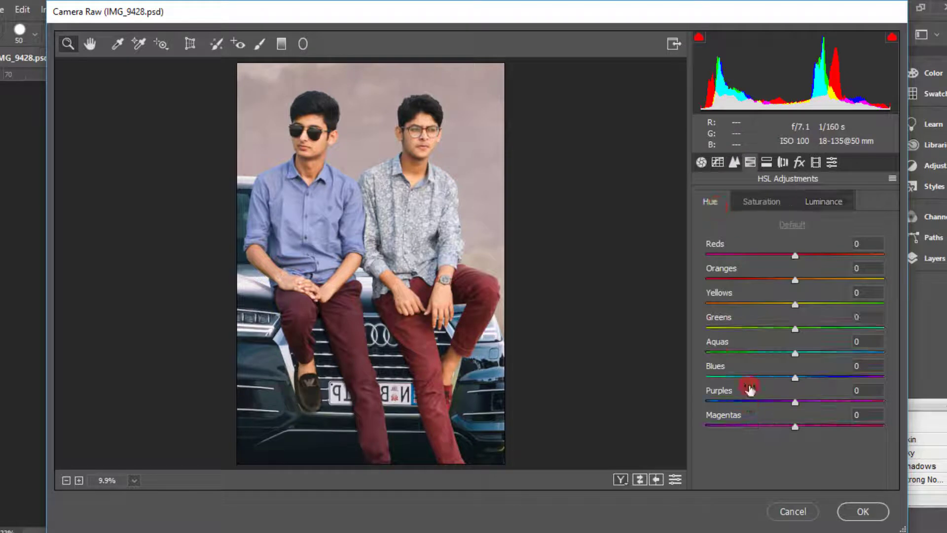
In the basic adjustments, set Highlights to -27, Shadows to -13, Whites to -38 and Blacks to +3
{"action": "left_click", "coordinate": [700, 161]}
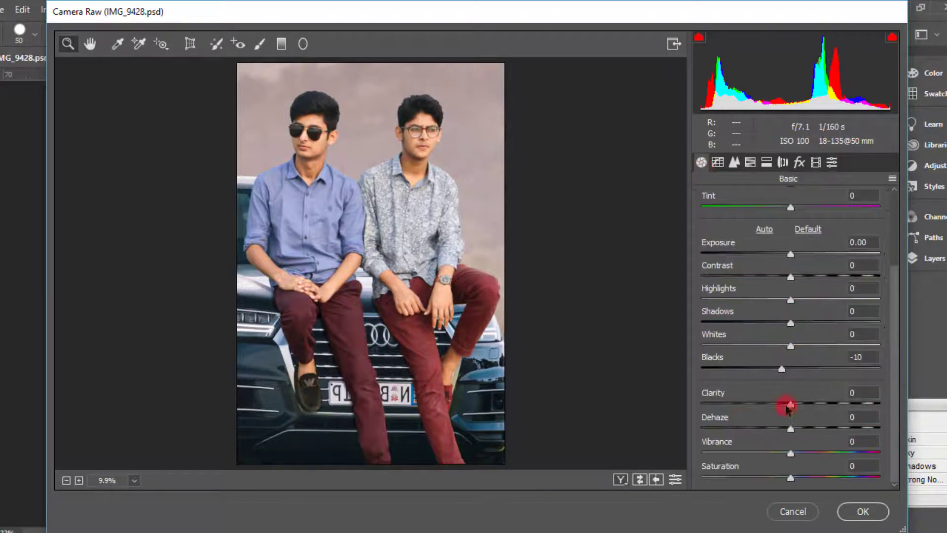
{"action": "left_click_drag", "start_coordinate": [783, 370], "coordinate": [725, 318]}
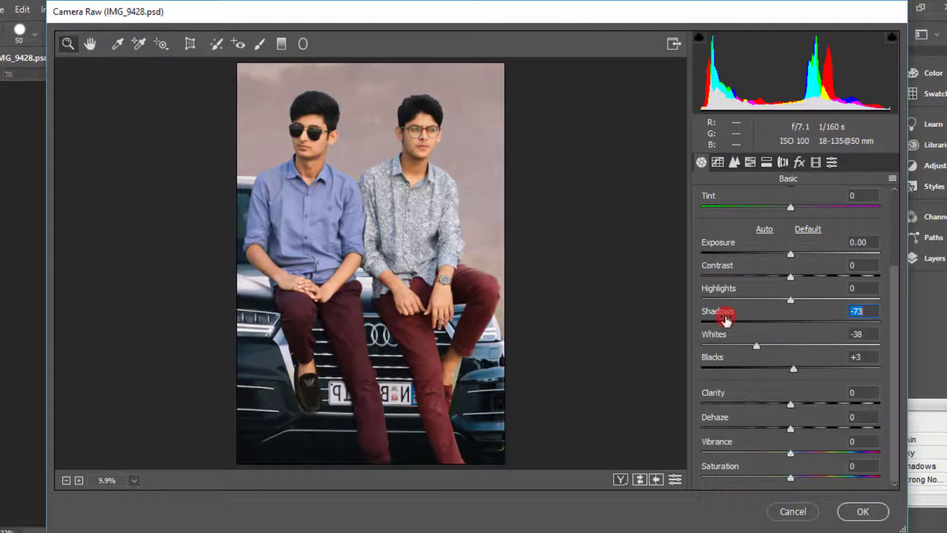
{"action": "double_click", "coordinate": [725, 318]}
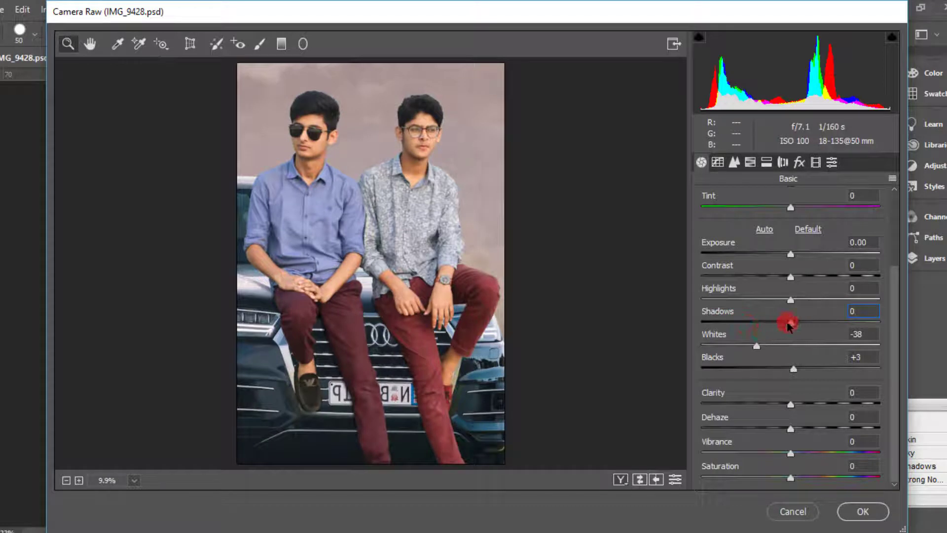
{"action": "left_click_drag", "start_coordinate": [788, 326], "coordinate": [765, 302]}
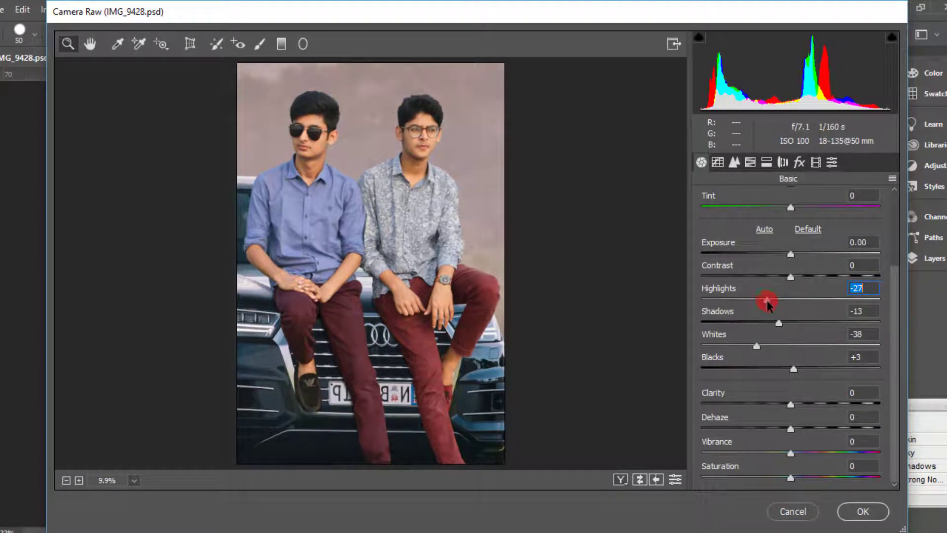
{"action": "double_click", "coordinate": [799, 277]}
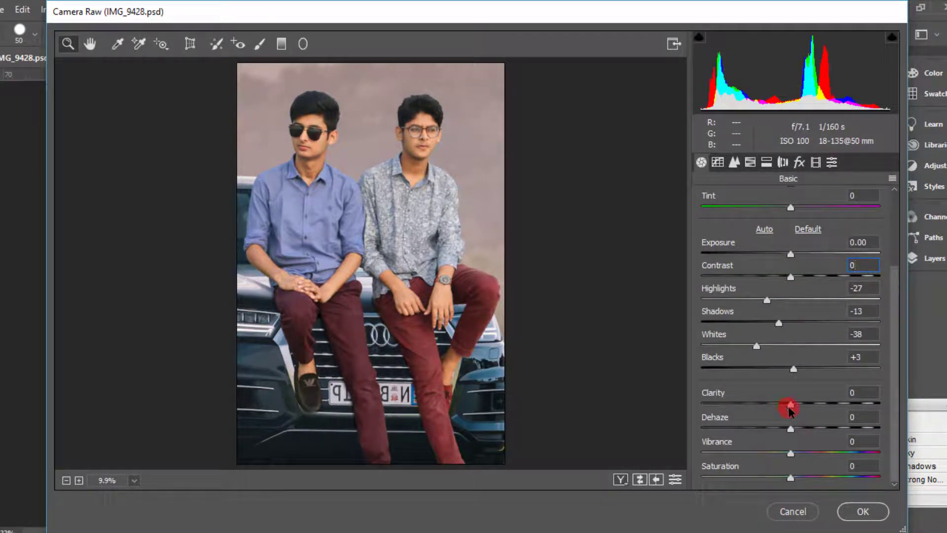
Set the Clarity to +38 and inspect the two men up close
{"action": "left_click_drag", "start_coordinate": [791, 405], "coordinate": [824, 405]}
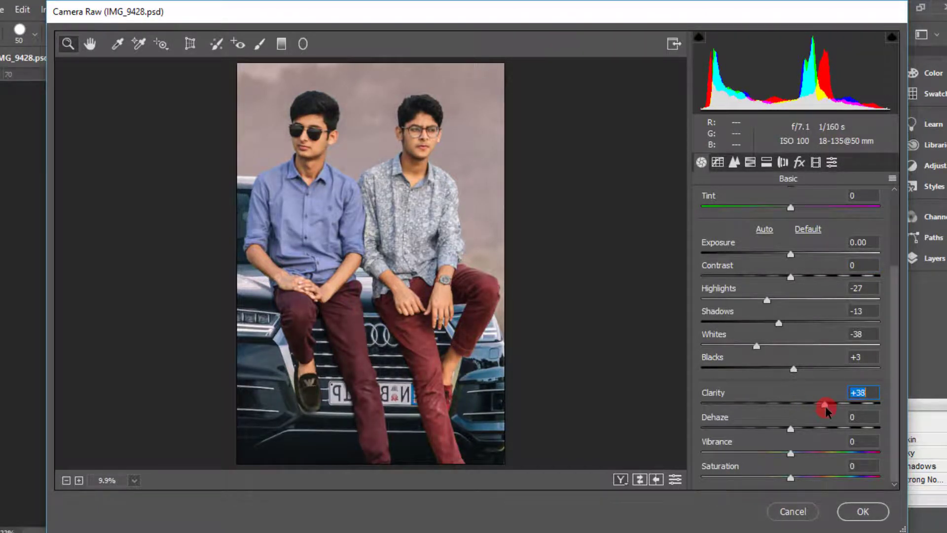
{"action": "left_click", "coordinate": [414, 208]}
{"action": "scroll", "coordinate": [442, 163], "scroll_direction": "up", "scroll_amount": 3}
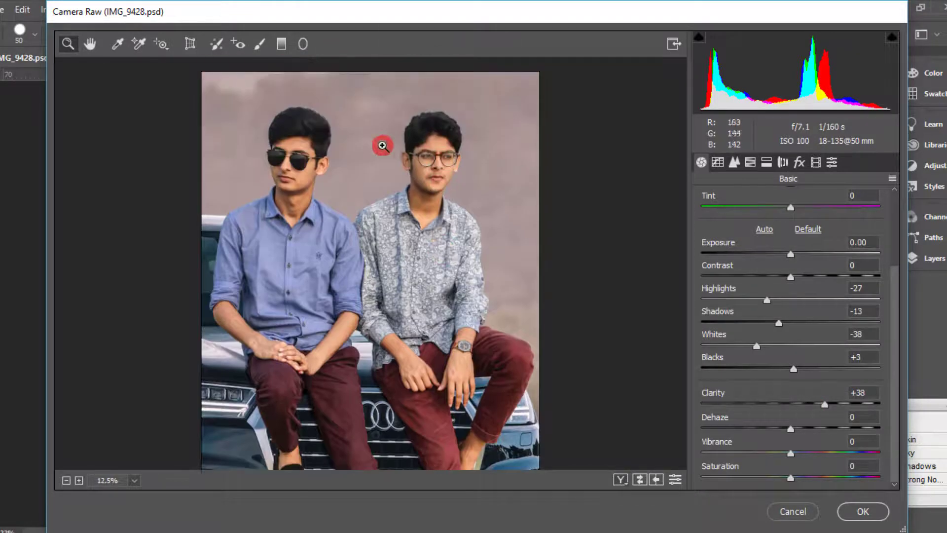
{"action": "right_click", "coordinate": [385, 146]}
{"action": "left_click", "coordinate": [444, 238]}
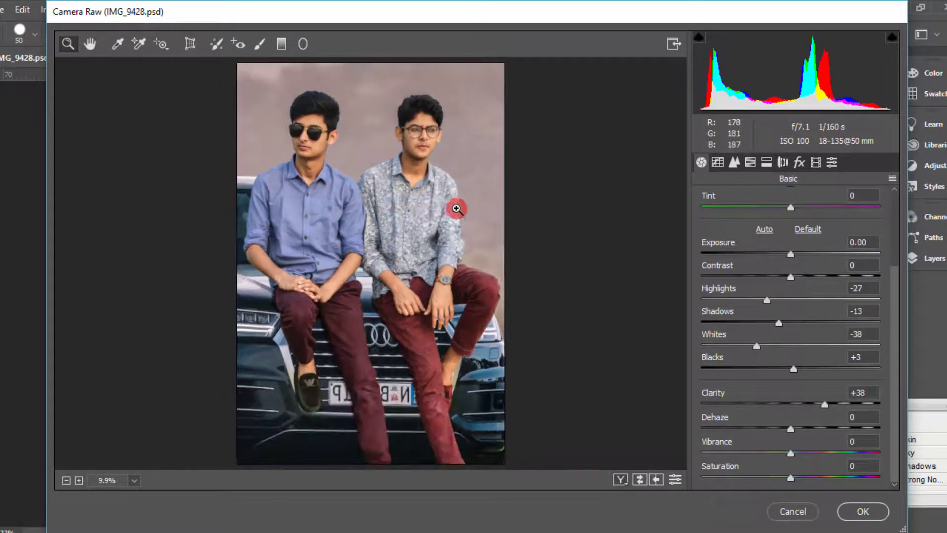
Show the before and after versions side by side, set the Clarity to +45, and compare the patterned-shirt man's face
{"action": "left_click", "coordinate": [622, 480]}
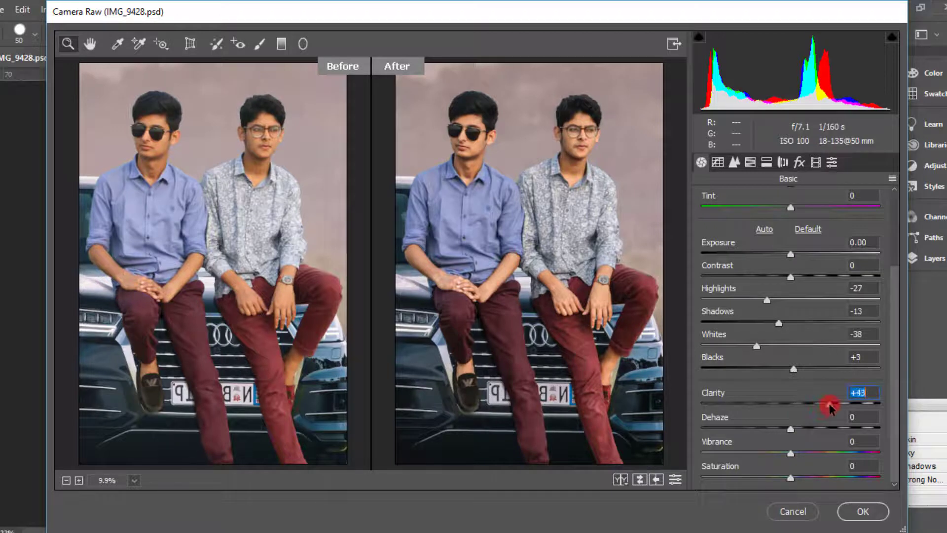
{"action": "left_click_drag", "start_coordinate": [829, 405], "coordinate": [830, 404]}
{"action": "left_click", "coordinate": [524, 152]}
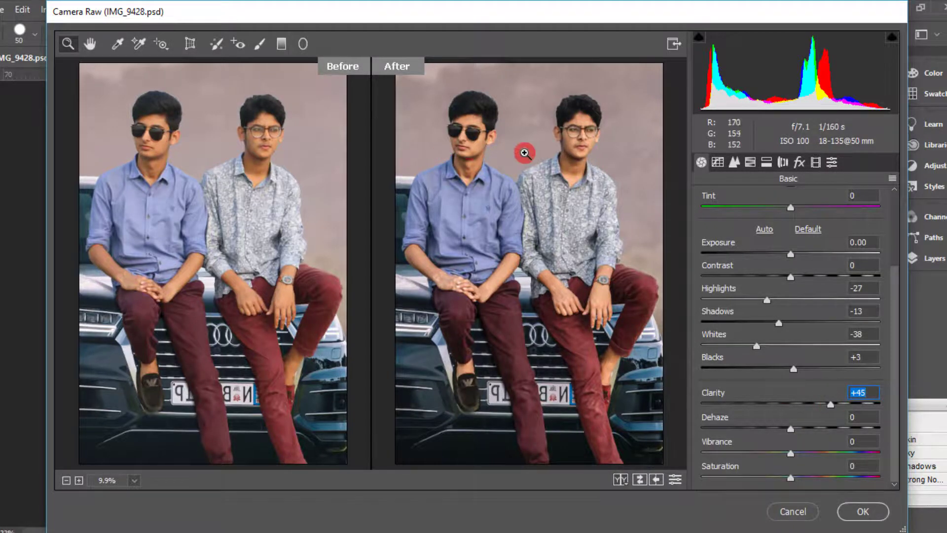
{"action": "left_click", "coordinate": [575, 184]}
{"action": "right_click", "coordinate": [570, 197]}
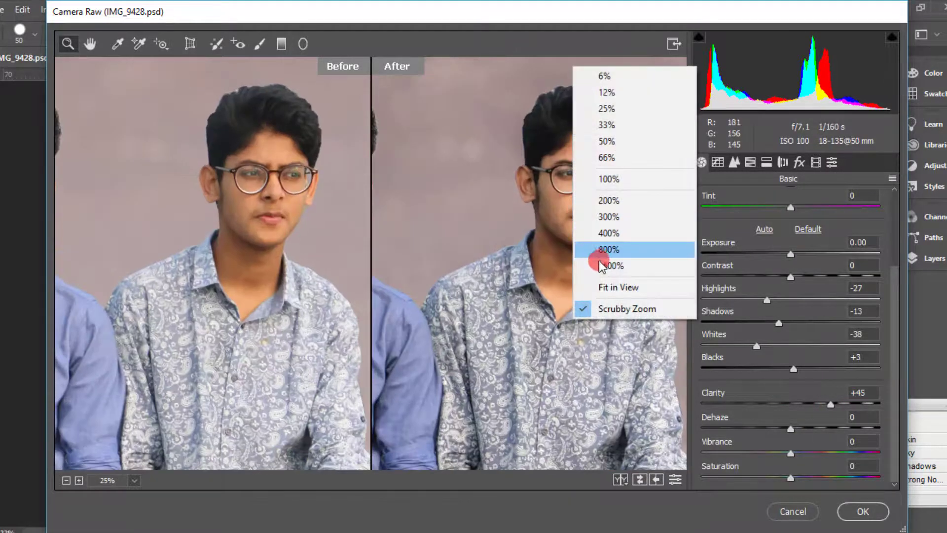
Fit the whole image in the preview and compare it through the different before/after layouts
{"action": "left_click", "coordinate": [603, 288]}
{"action": "left_click", "coordinate": [562, 225]}
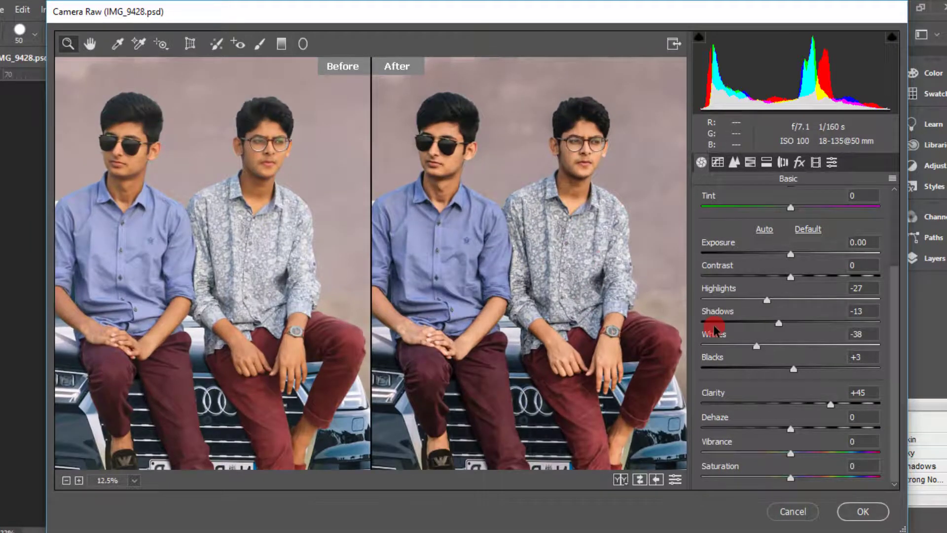
{"action": "right_click", "coordinate": [550, 222]}
{"action": "left_click", "coordinate": [574, 323]}
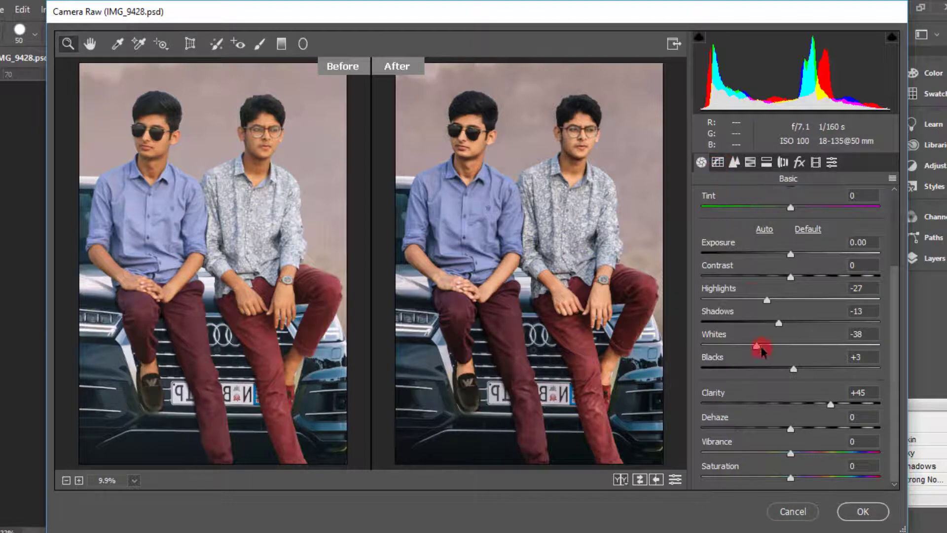
{"action": "left_click", "coordinate": [623, 479]}
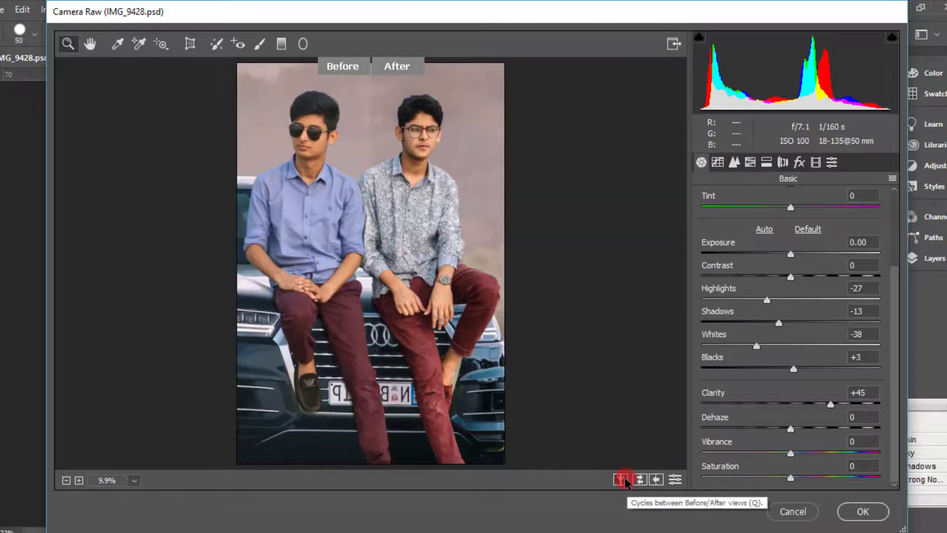
{"action": "left_click", "coordinate": [622, 479]}
{"action": "left_click", "coordinate": [622, 478]}
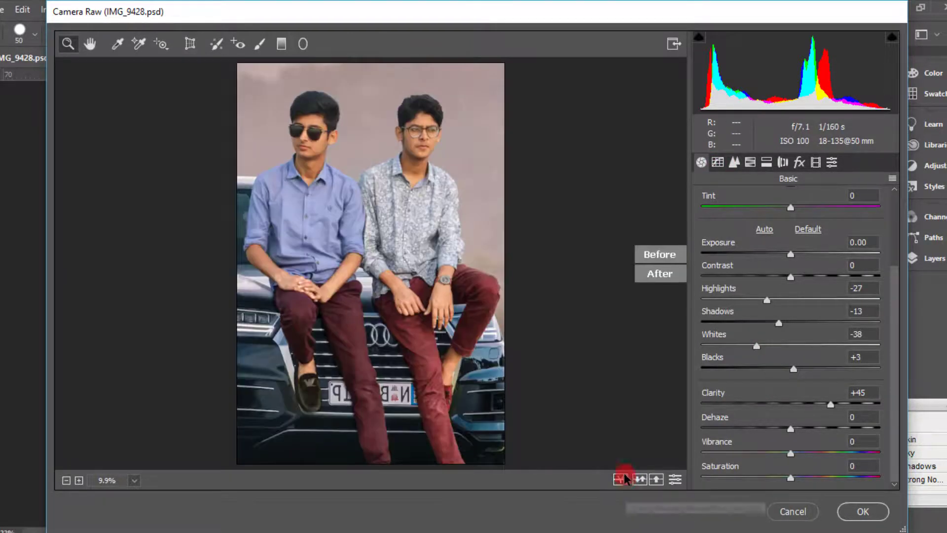
{"action": "left_click", "coordinate": [781, 161]}
{"action": "left_click", "coordinate": [766, 161]}
{"action": "left_click", "coordinate": [750, 162]}
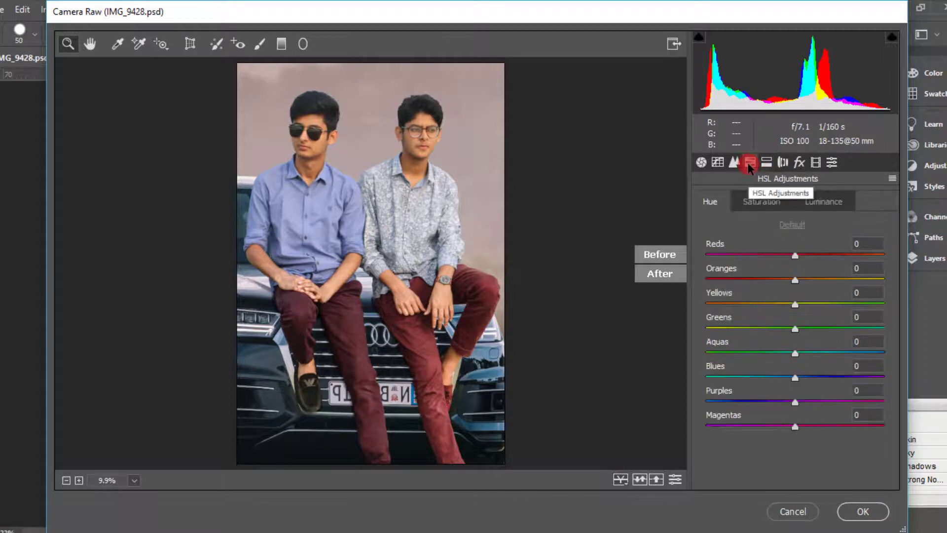
{"action": "left_click", "coordinate": [812, 163]}
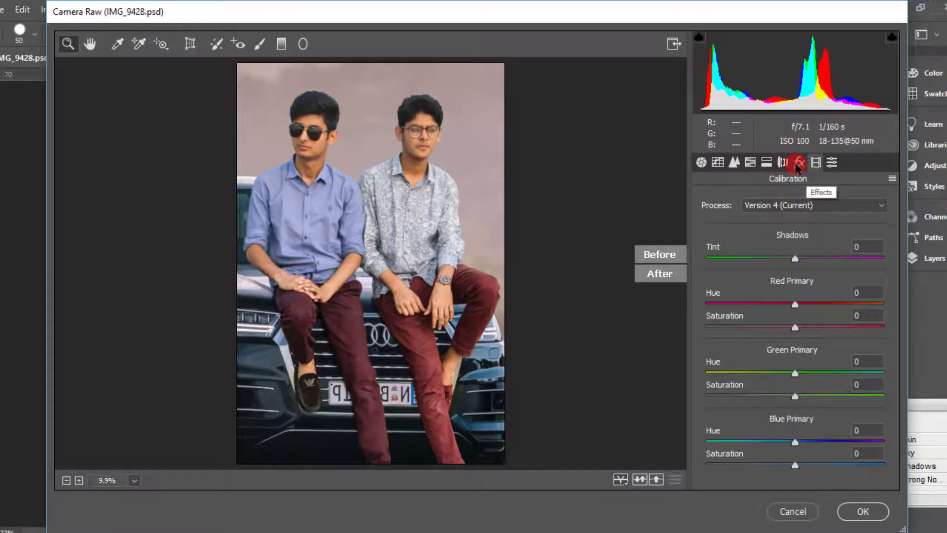
{"action": "left_click", "coordinate": [701, 162]}
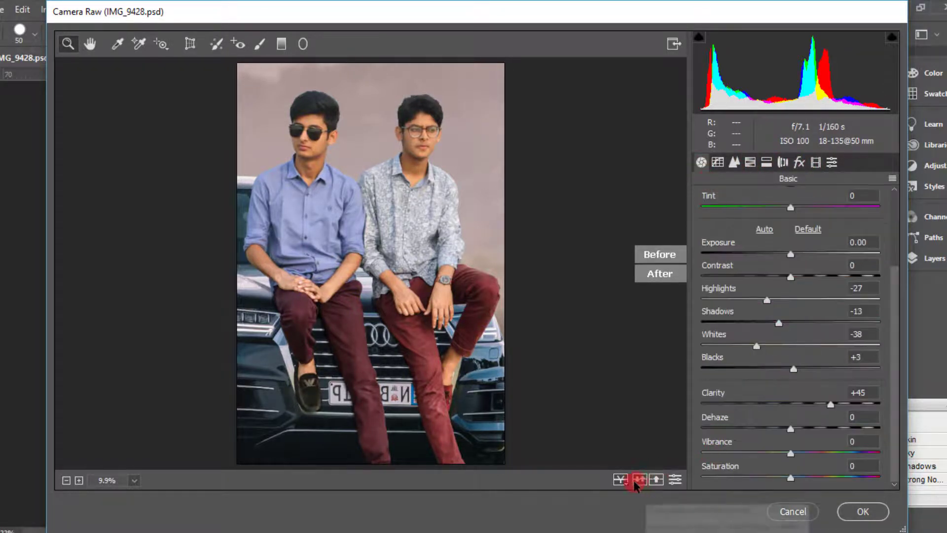
Return the preview to a single edited image and darken its edges with a Post Crop Vignetting amount of -11
{"action": "left_click", "coordinate": [620, 479]}
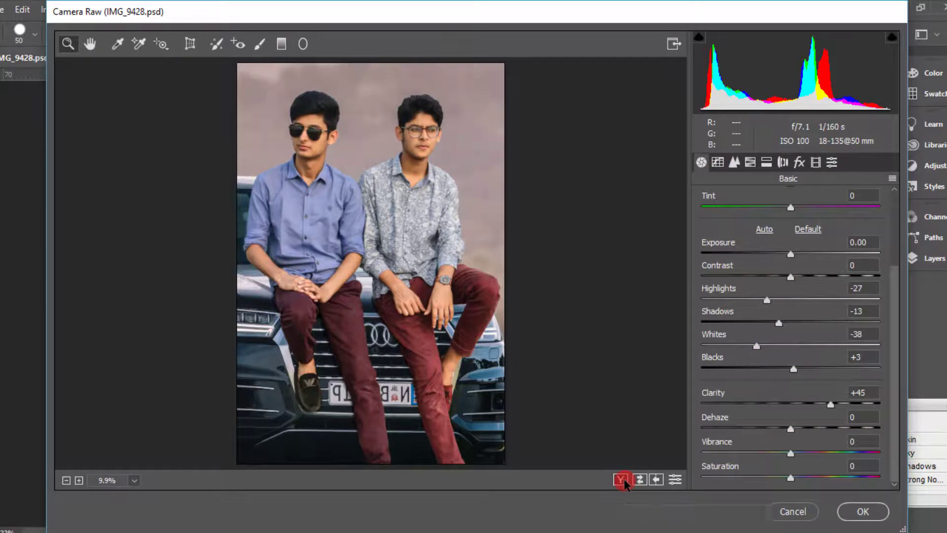
{"action": "left_click", "coordinate": [735, 163]}
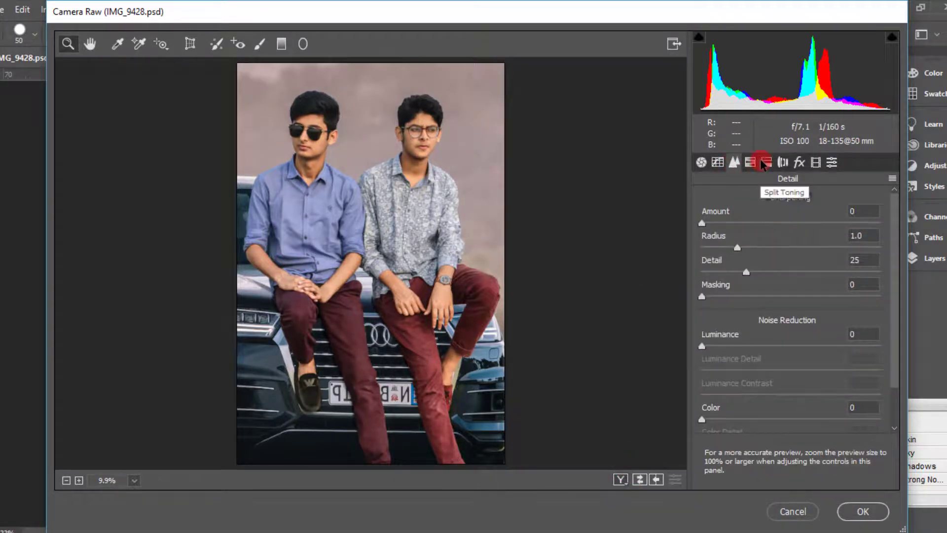
{"action": "left_click", "coordinate": [750, 165]}
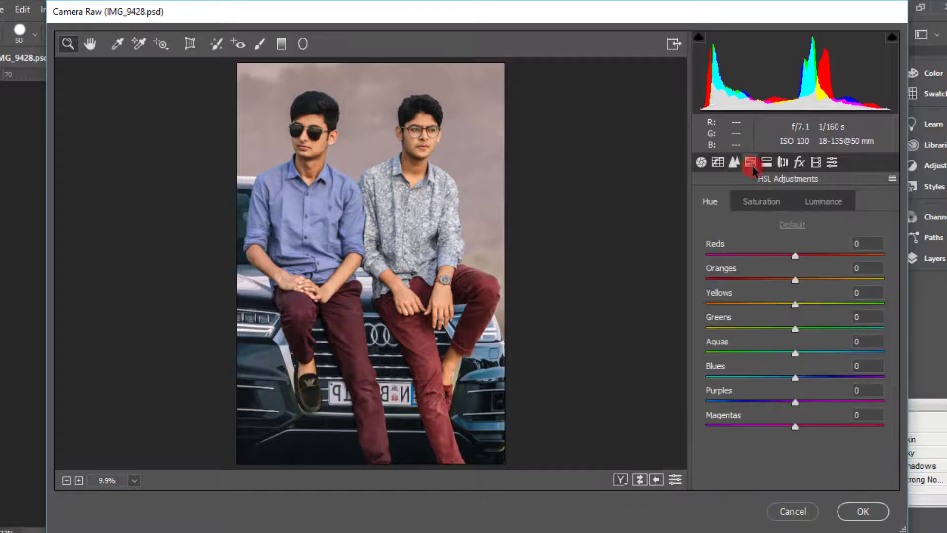
{"action": "left_click", "coordinate": [767, 163]}
{"action": "left_click", "coordinate": [782, 163]}
{"action": "left_click", "coordinate": [799, 163]}
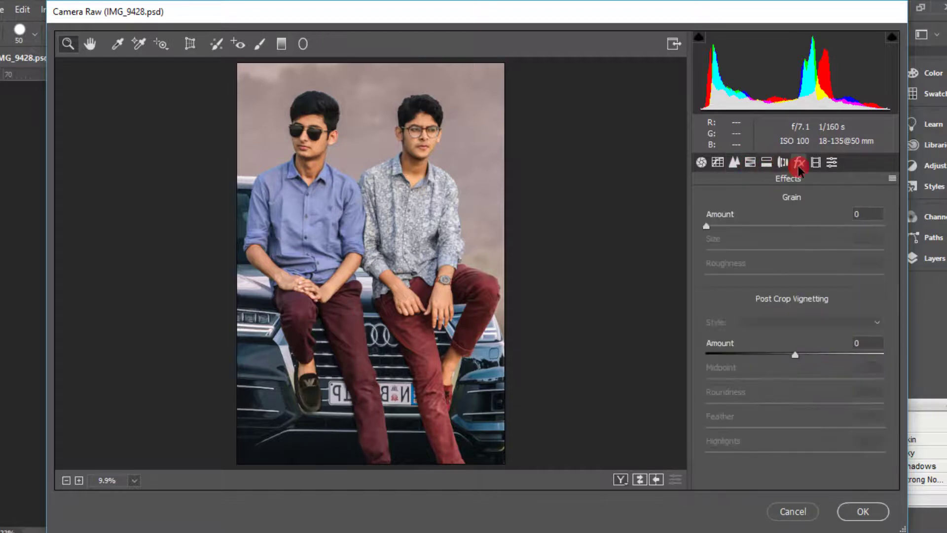
{"action": "mouse_move", "coordinate": [795, 354]}
{"action": "left_mouse_down"}
{"action": "mouse_move", "coordinate": [765, 352]}
{"action": "mouse_move", "coordinate": [792, 356]}
{"action": "left_mouse_up"}
{"action": "mouse_move", "coordinate": [782, 352]}
{"action": "left_mouse_down"}
{"action": "mouse_move", "coordinate": [770, 351]}
{"action": "mouse_move", "coordinate": [782, 351]}
{"action": "left_mouse_up"}
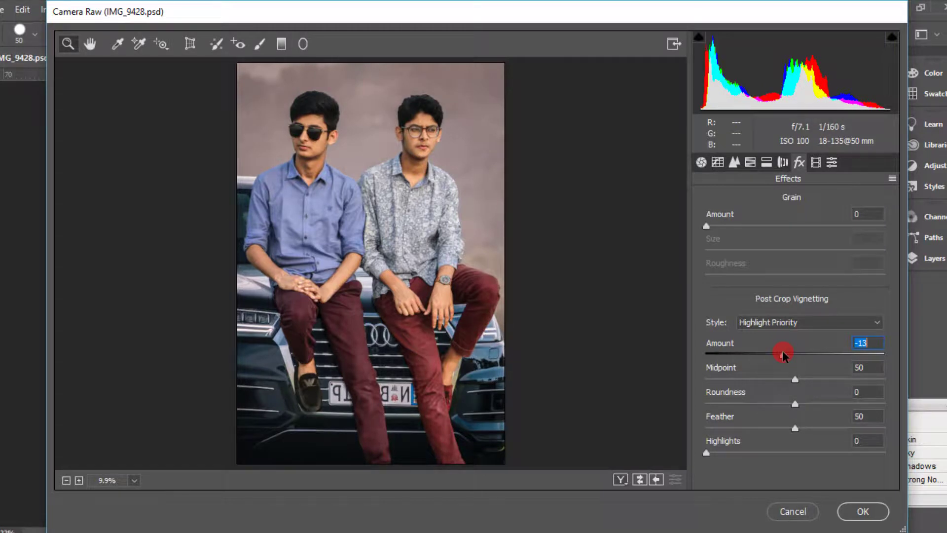
{"action": "mouse_move", "coordinate": [782, 351]}
{"action": "left_mouse_down"}
{"action": "mouse_move", "coordinate": [806, 351]}
{"action": "mouse_move", "coordinate": [786, 351]}
{"action": "left_mouse_up"}
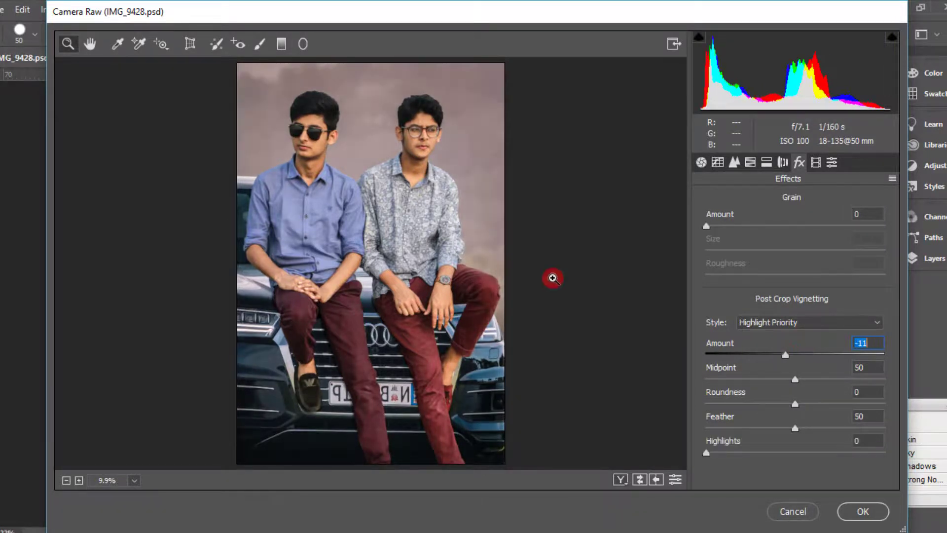
Inspect the two men's faces up close and set the Post Crop Vignetting amount to -10
{"action": "left_click", "coordinate": [416, 148]}
{"action": "left_click", "coordinate": [474, 143]}
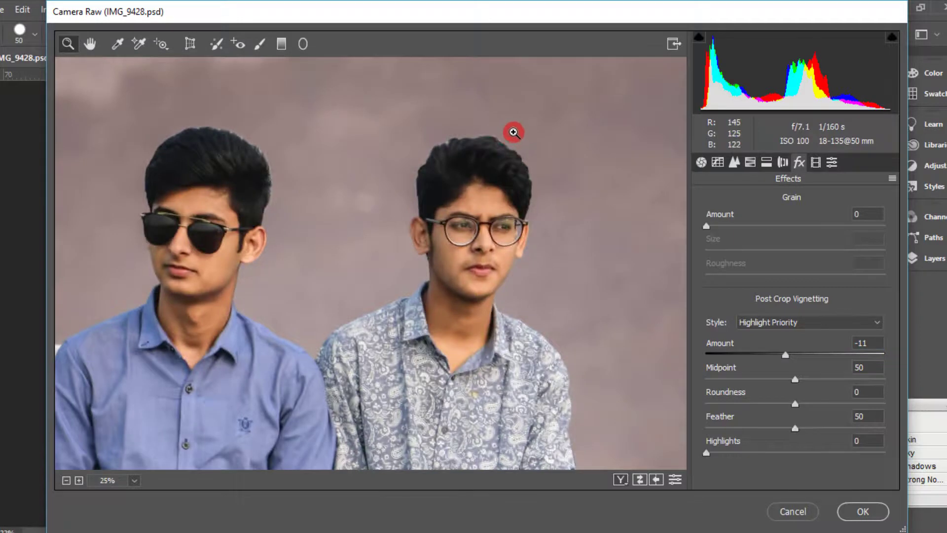
{"action": "right_click", "coordinate": [506, 132]}
{"action": "left_click", "coordinate": [564, 222]}
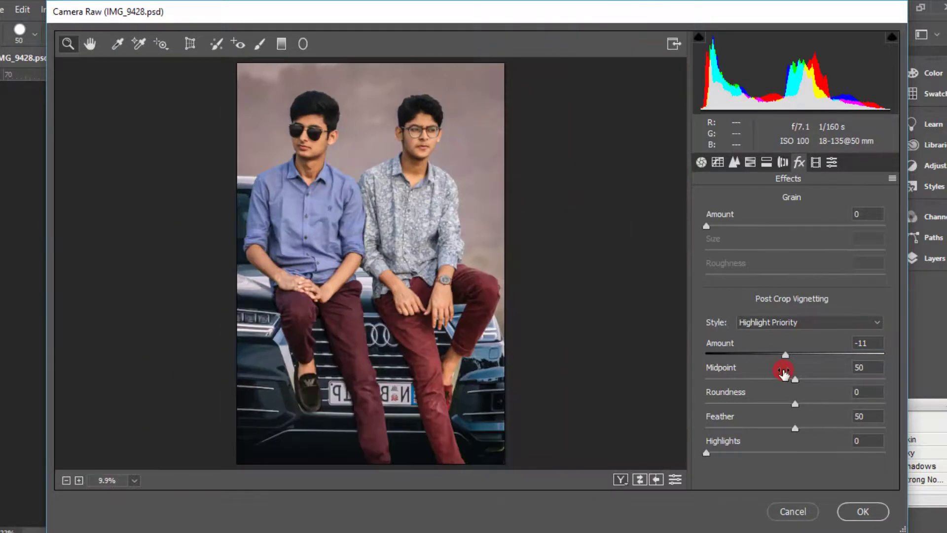
{"action": "mouse_move", "coordinate": [783, 357]}
{"action": "left_mouse_down"}
{"action": "mouse_move", "coordinate": [801, 356]}
{"action": "mouse_move", "coordinate": [773, 356]}
{"action": "mouse_move", "coordinate": [785, 356]}
{"action": "left_mouse_up"}
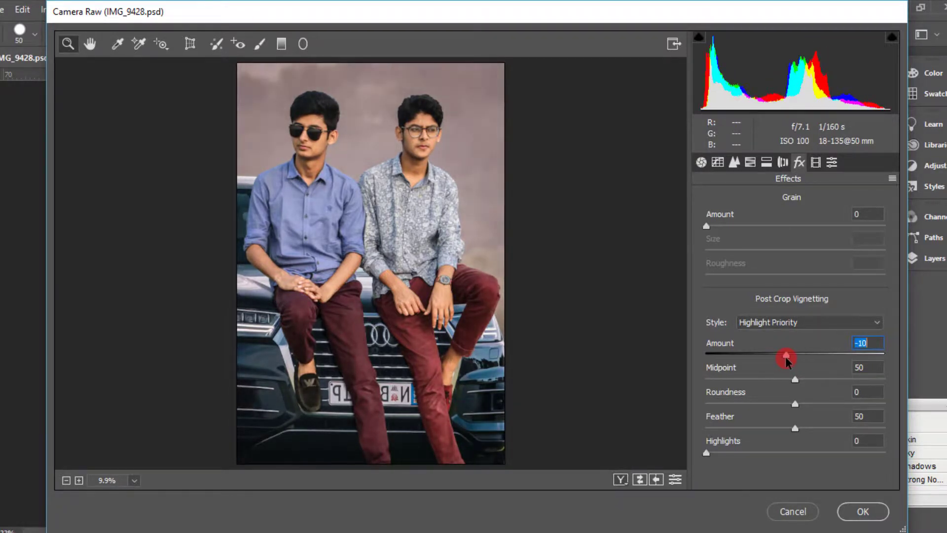
Check the graded image, commit the Camera Raw adjustments, and fit the document to the screen
{"action": "left_click", "coordinate": [439, 236]}
{"action": "right_click", "coordinate": [413, 189]}
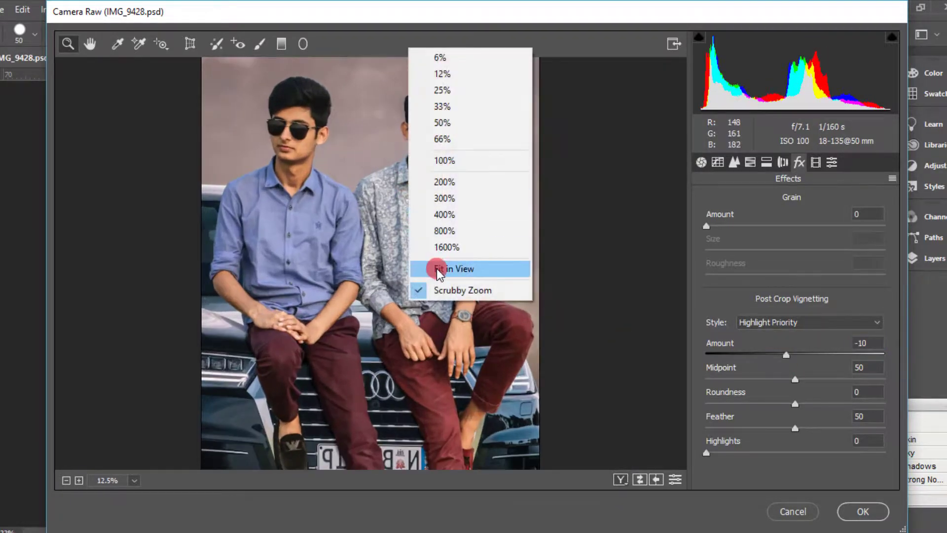
{"action": "left_click", "coordinate": [441, 268]}
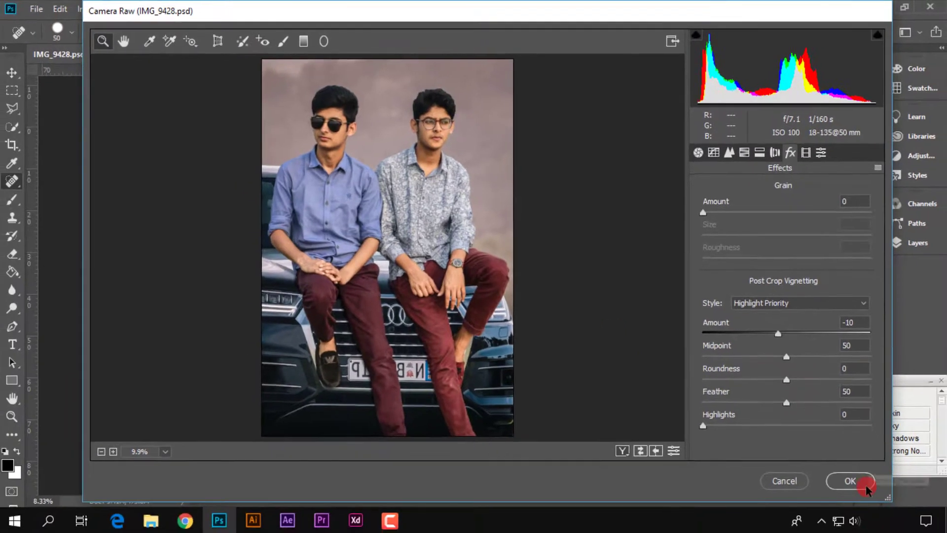
{"action": "left_click", "coordinate": [864, 512]}
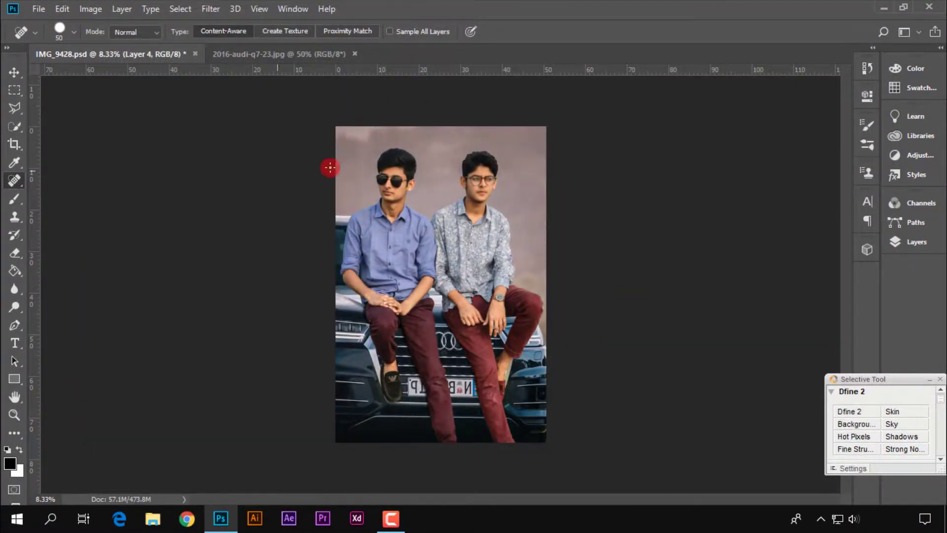
{"action": "left_click", "coordinate": [14, 414]}
{"action": "left_click", "coordinate": [389, 32]}
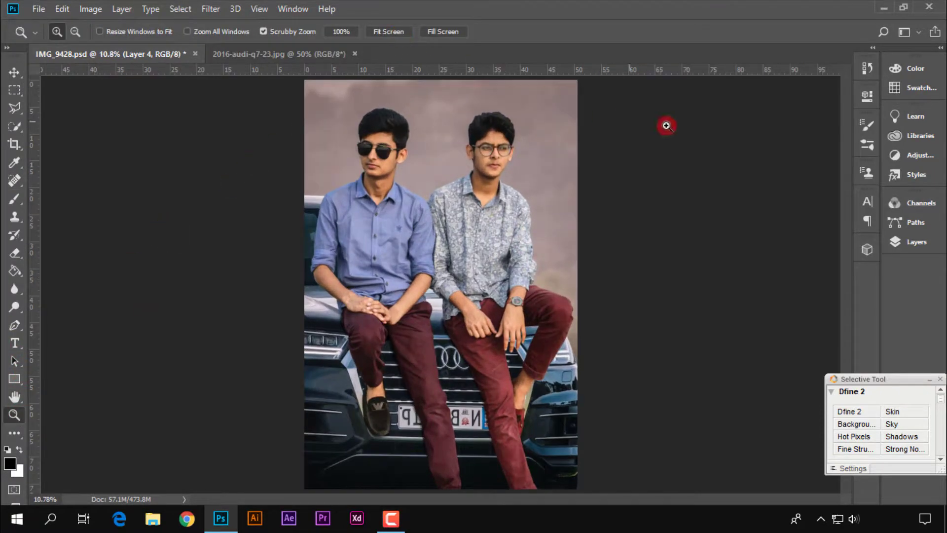